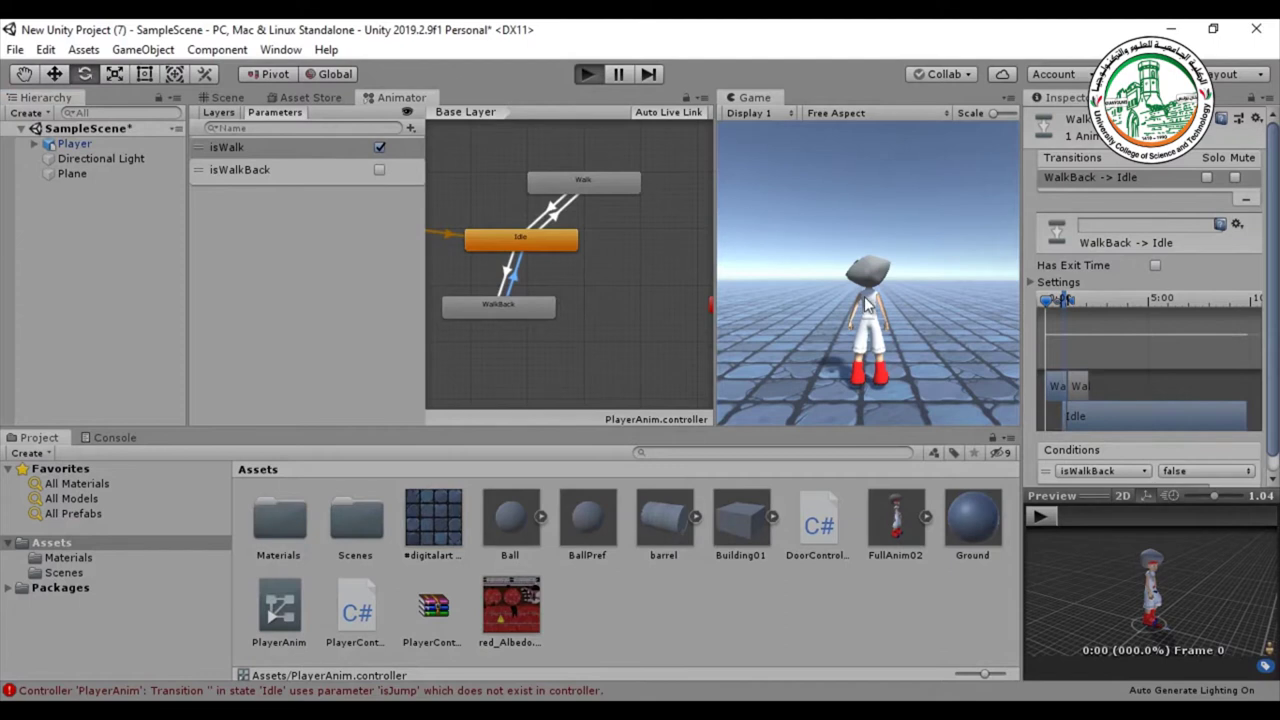
# - Play-test the character's forward and backward walking in the game, then exit play mode
pyautogui.press('w')
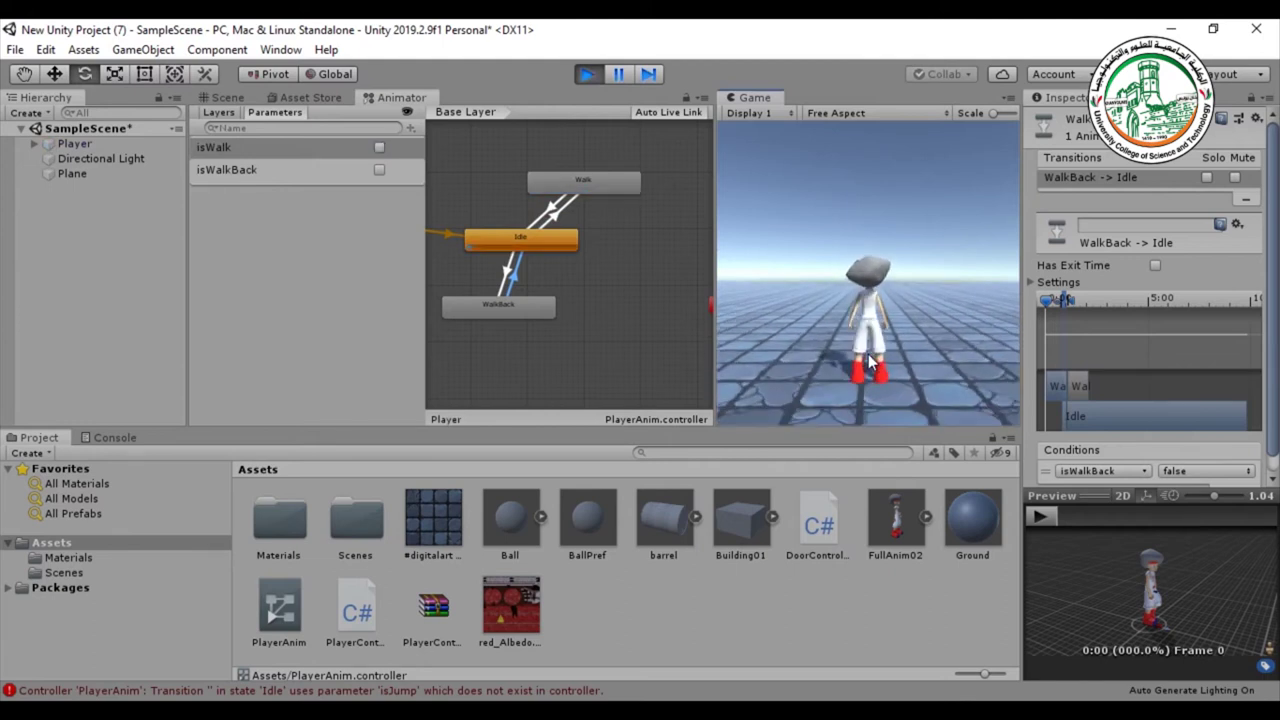
pyautogui.click(879, 371)
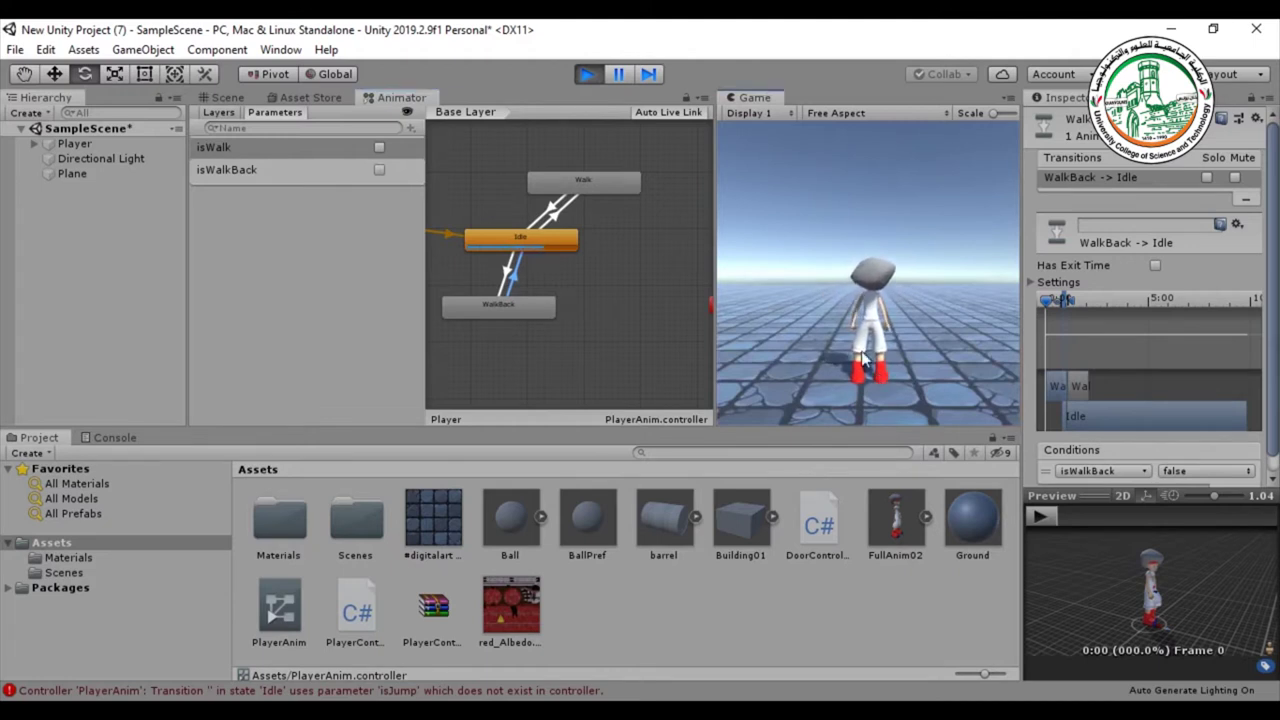
pyautogui.press('w')
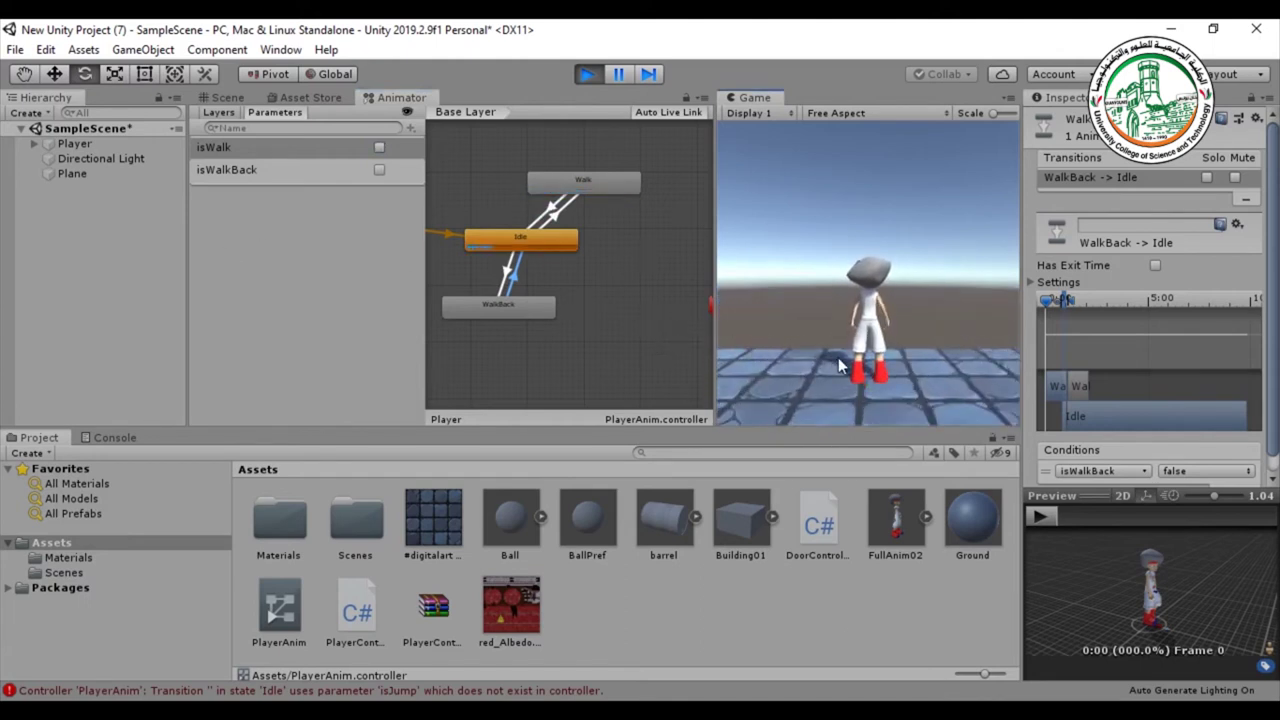
pyautogui.press('s')
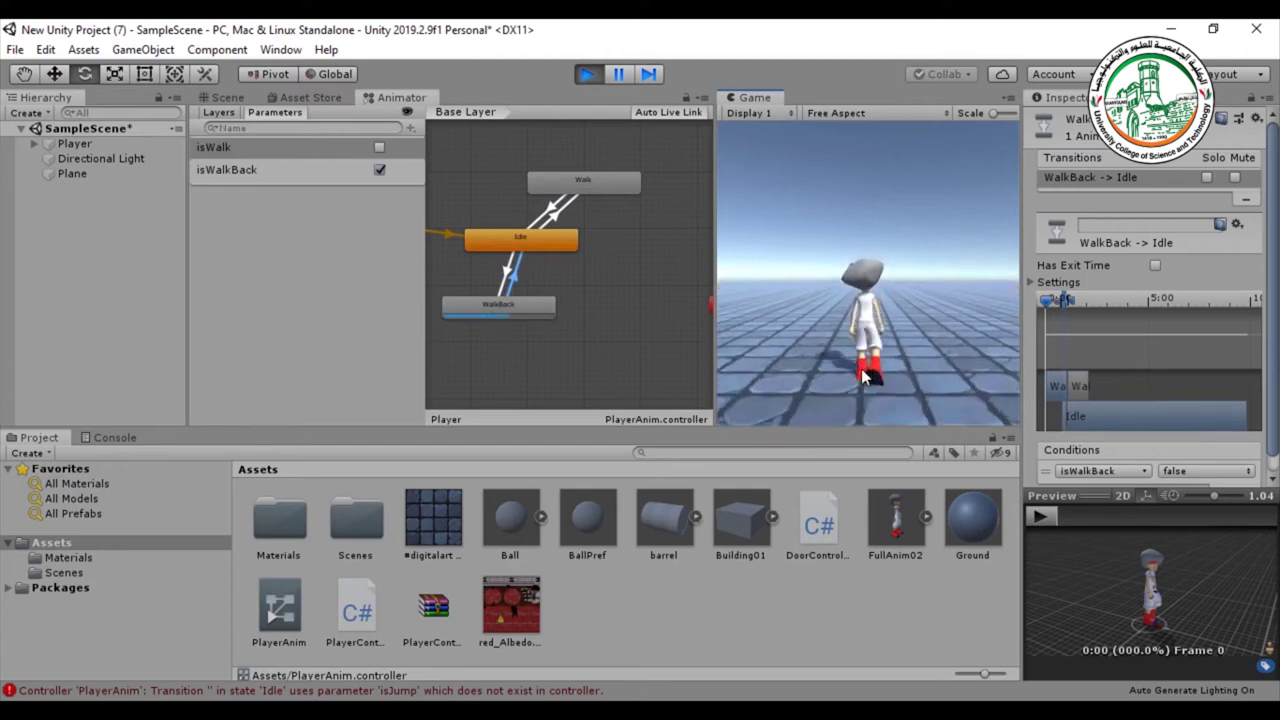
pyautogui.click(590, 73)
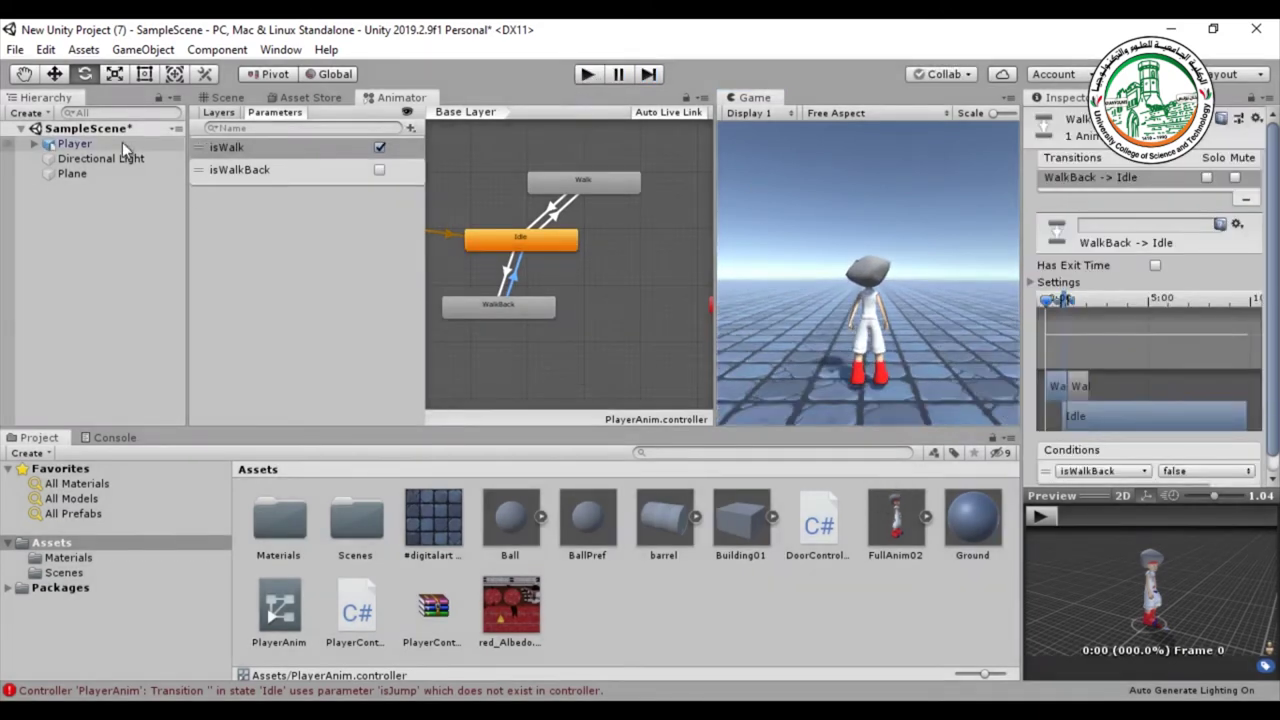
# - Remove the Player Controller 02 script component from the Player object and check its remaining components
pyautogui.click(74, 144)
pyautogui.moveTo(1270, 322); pyautogui.dragTo(1277, 530)
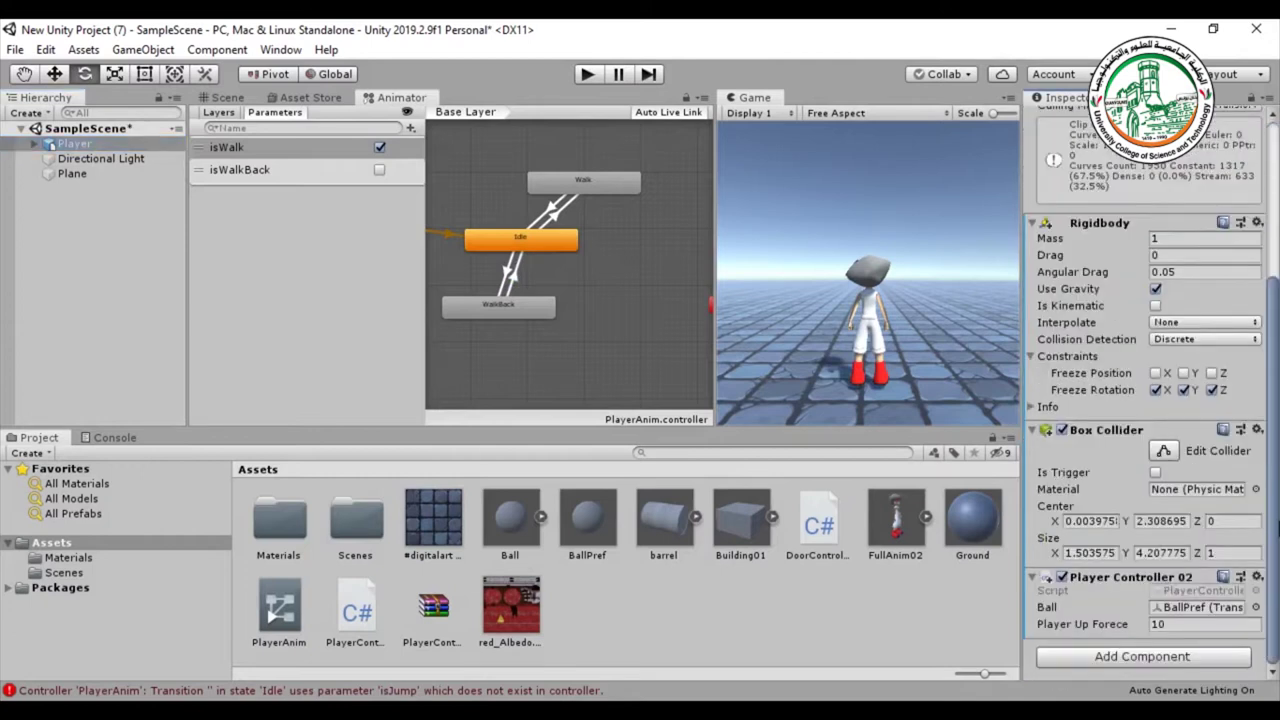
pyautogui.click(1257, 577)
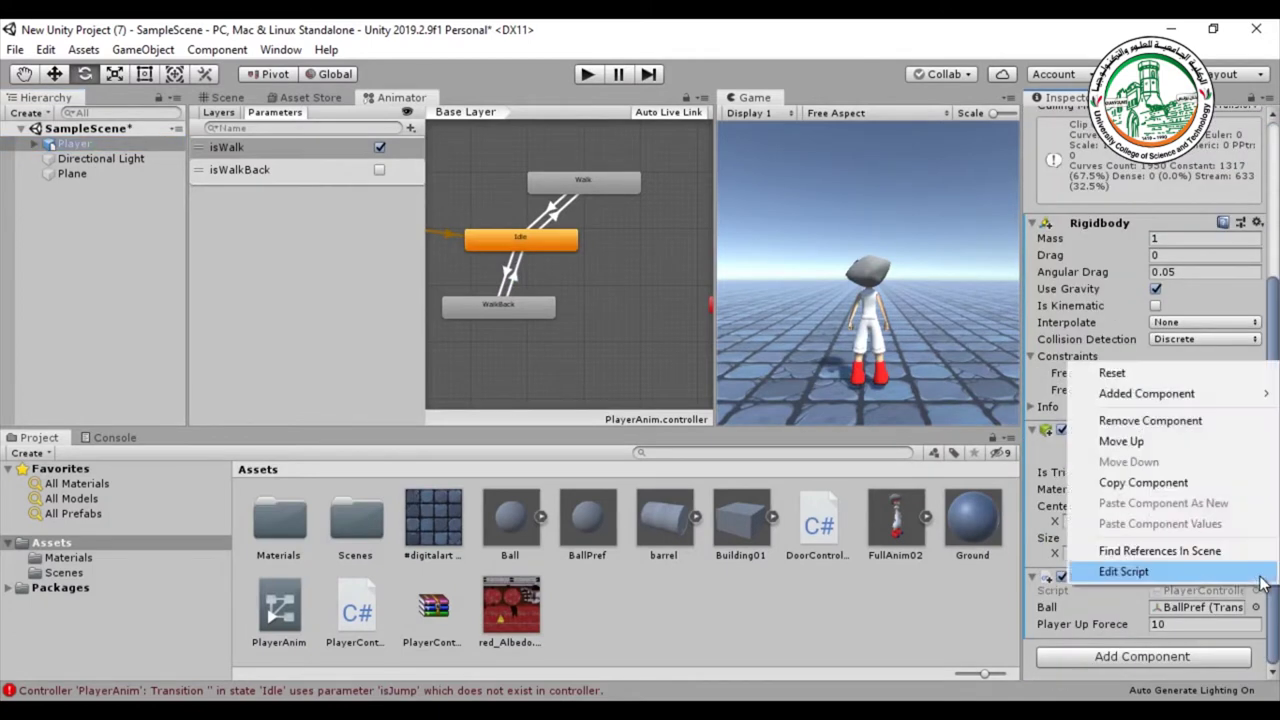
pyautogui.click(1203, 421)
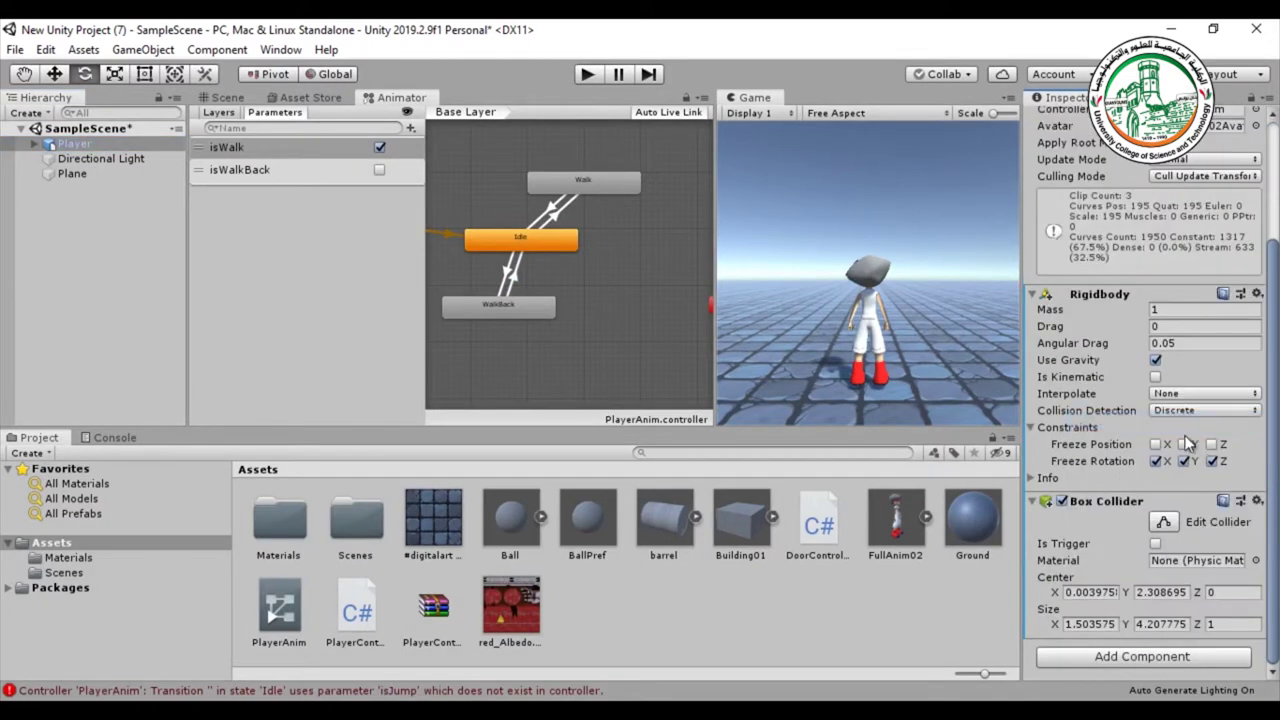
pyautogui.click(859, 591)
pyautogui.click(74, 143)
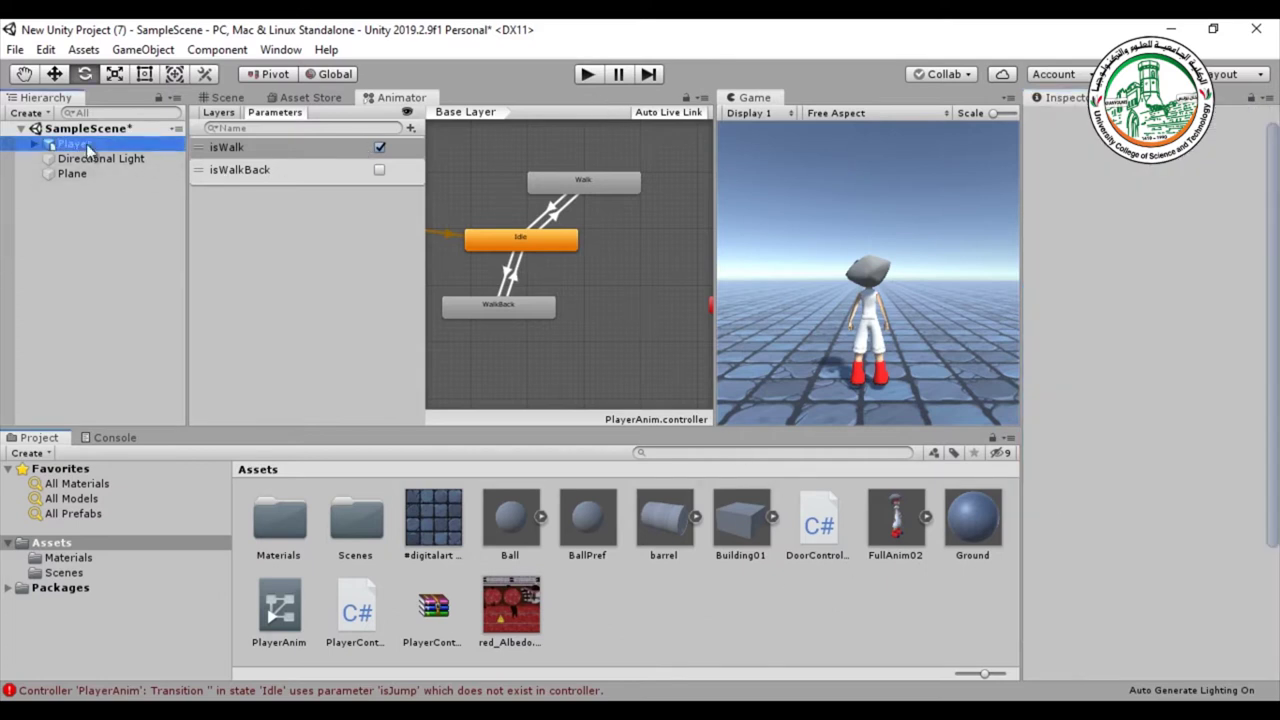
pyautogui.scroll(-5, 1175, 557)
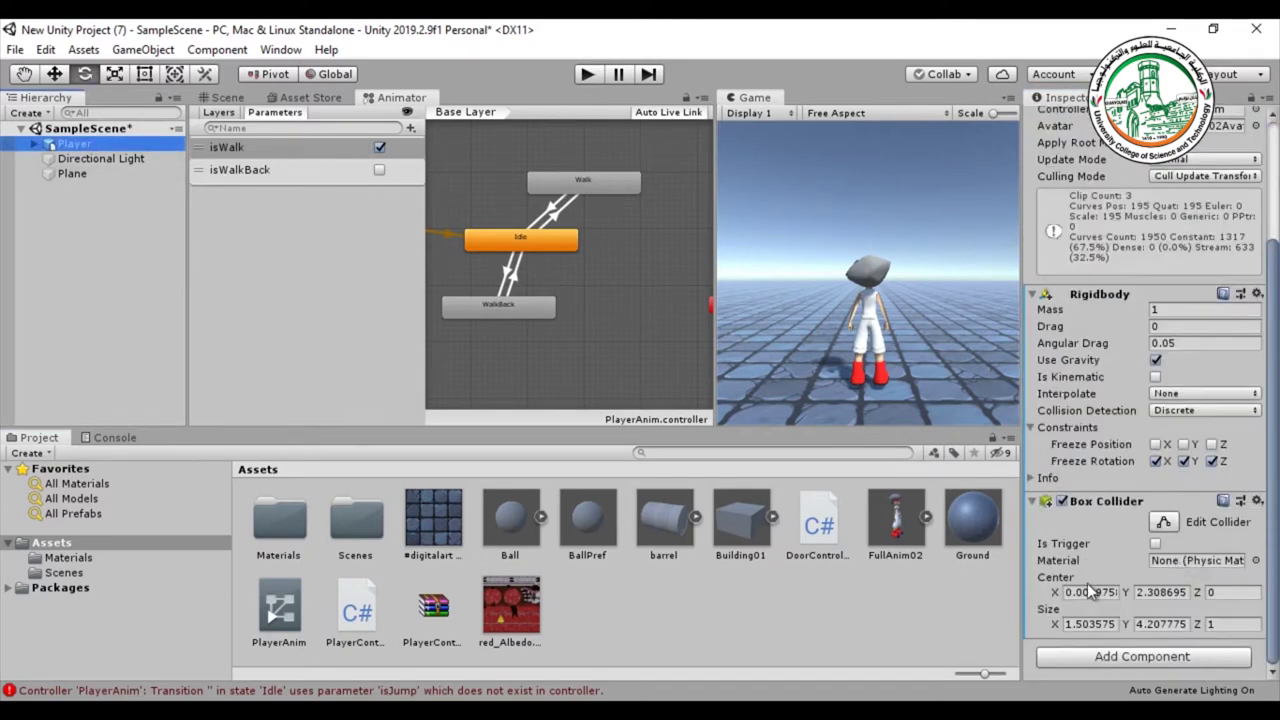
# - Run the game, turn off the isWalk parameter to check the idle animation, and exit play mode
pyautogui.click(588, 74)
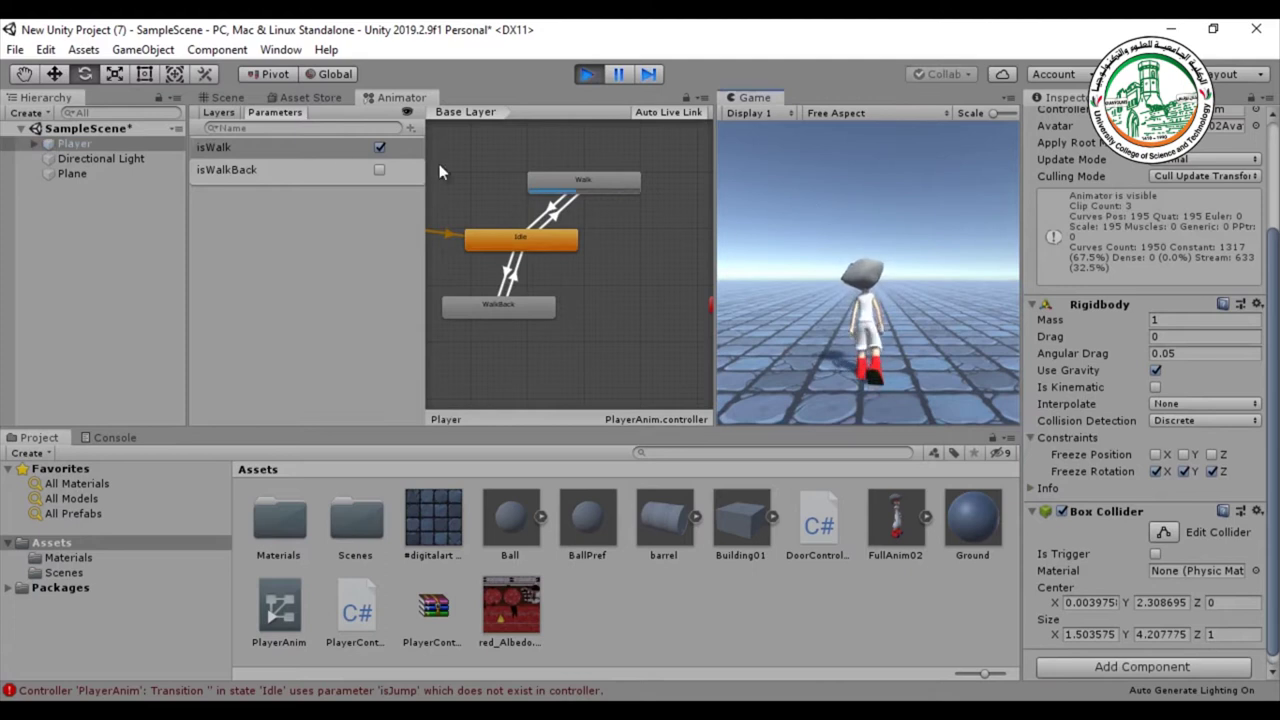
pyautogui.click(379, 148)
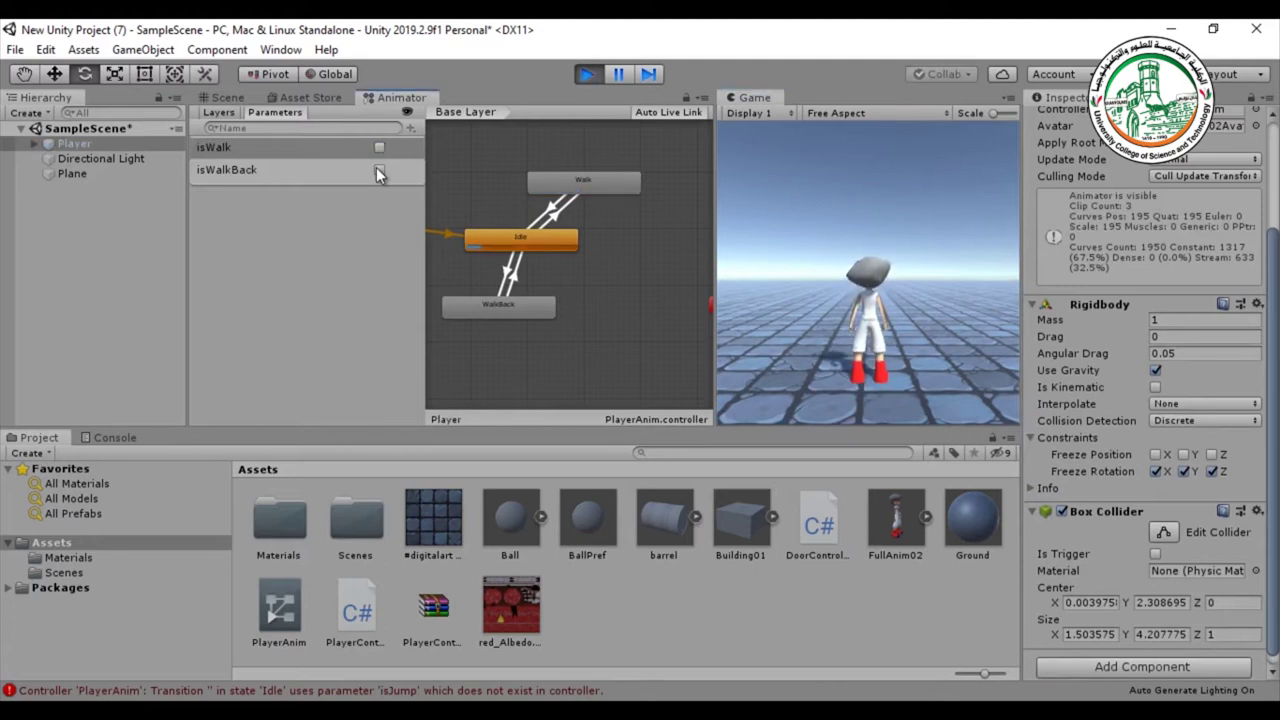
pyautogui.click(800, 256)
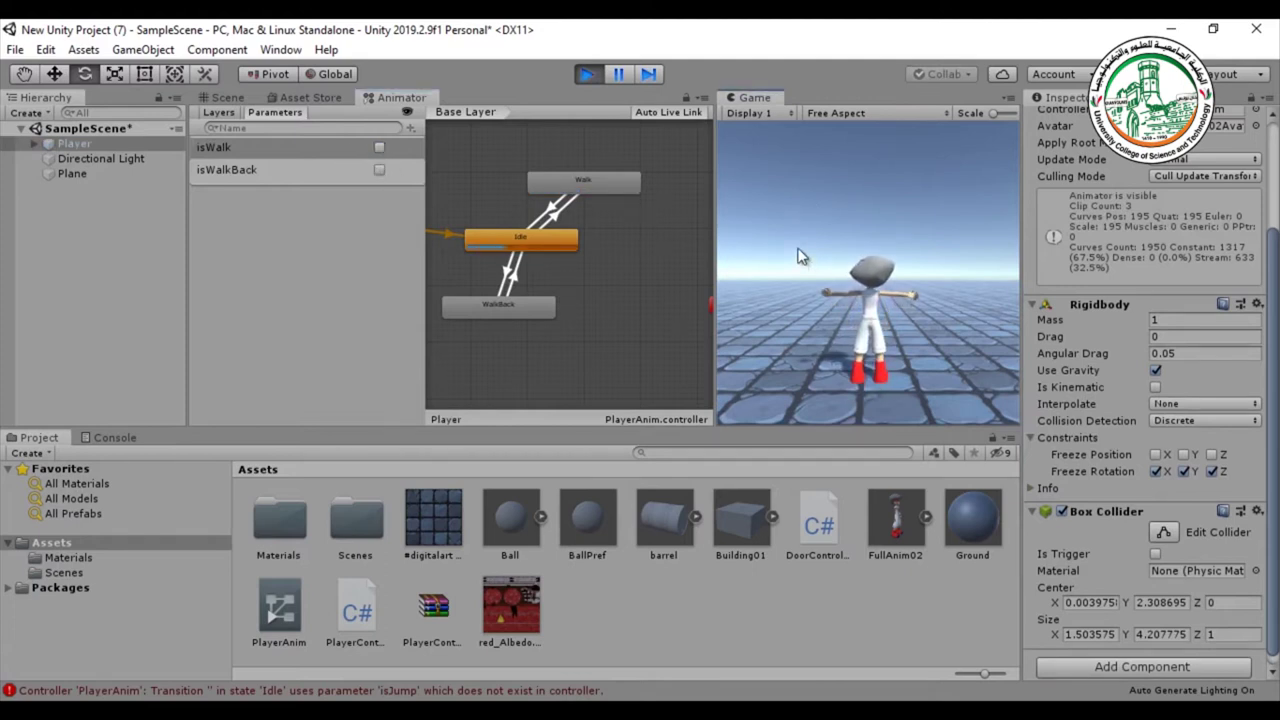
pyautogui.click(587, 76)
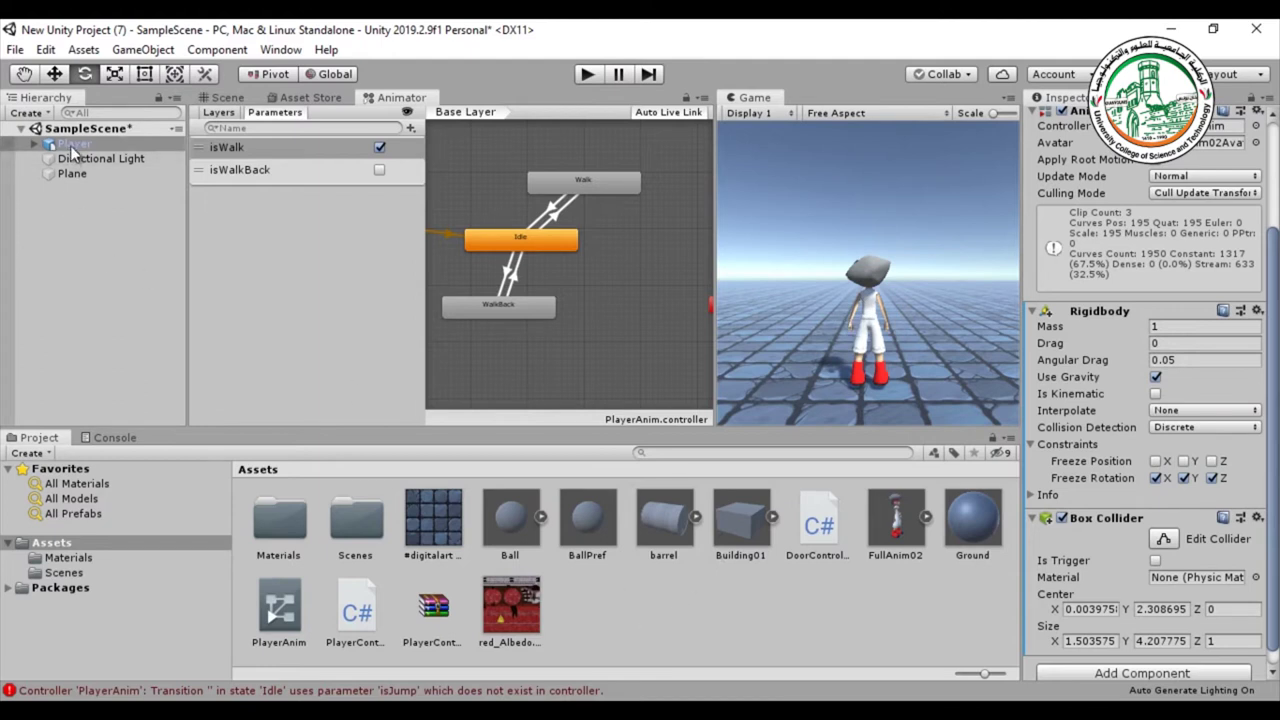
# - Create a C# script named PlayerController in the Assets folder
pyautogui.rightClick(691, 613)
pyautogui.moveTo(748, 186)
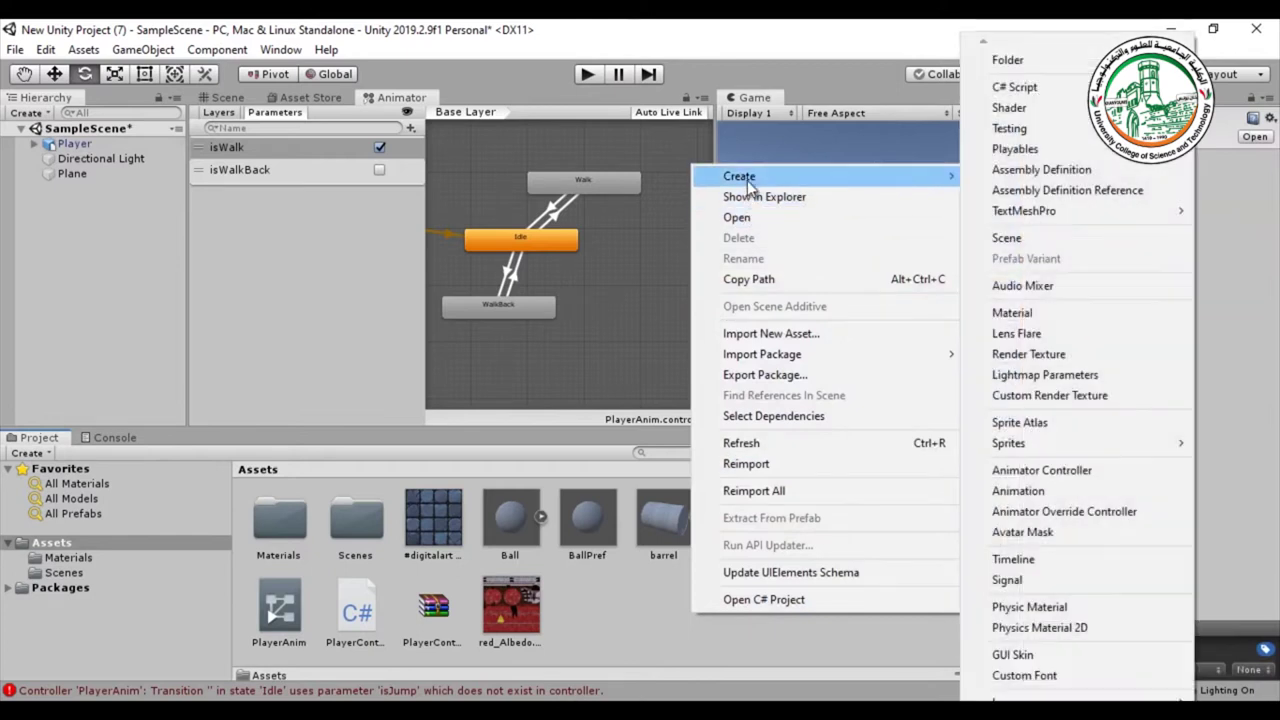
pyautogui.click(1010, 91)
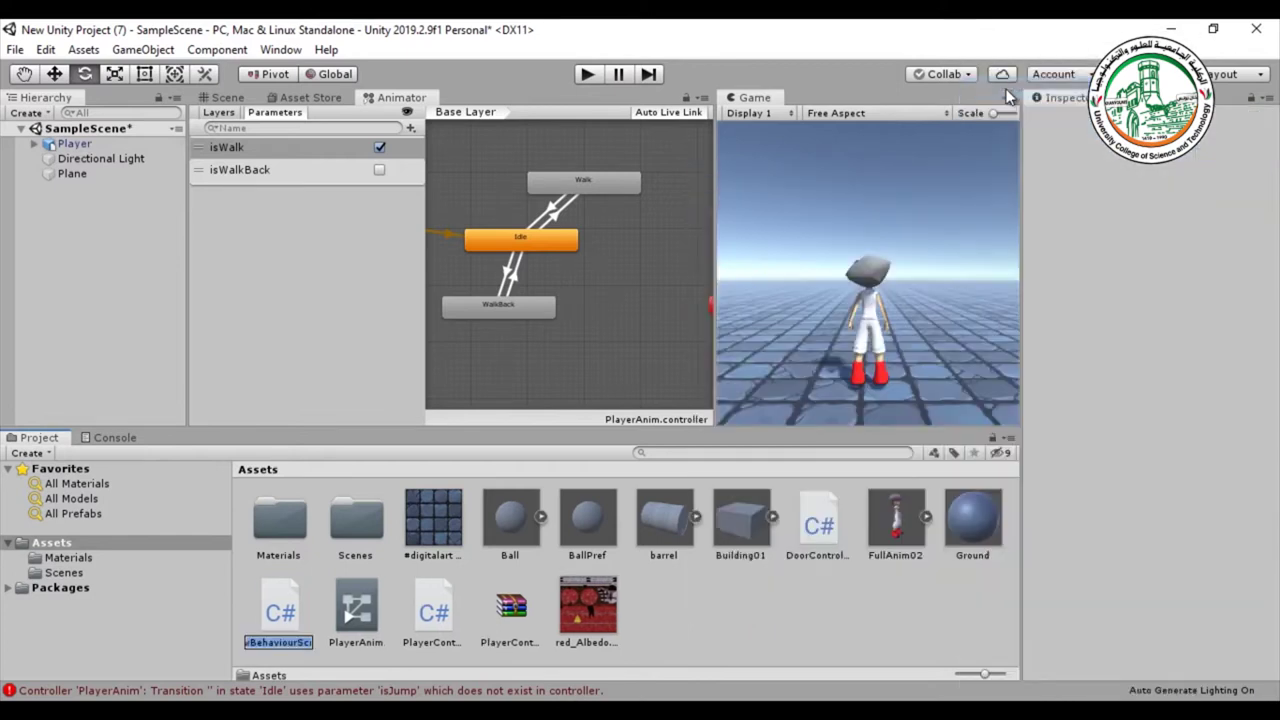
pyautogui.write('Pla')
pyautogui.write('yerControll')
pyautogui.write('er')
pyautogui.press('Return')
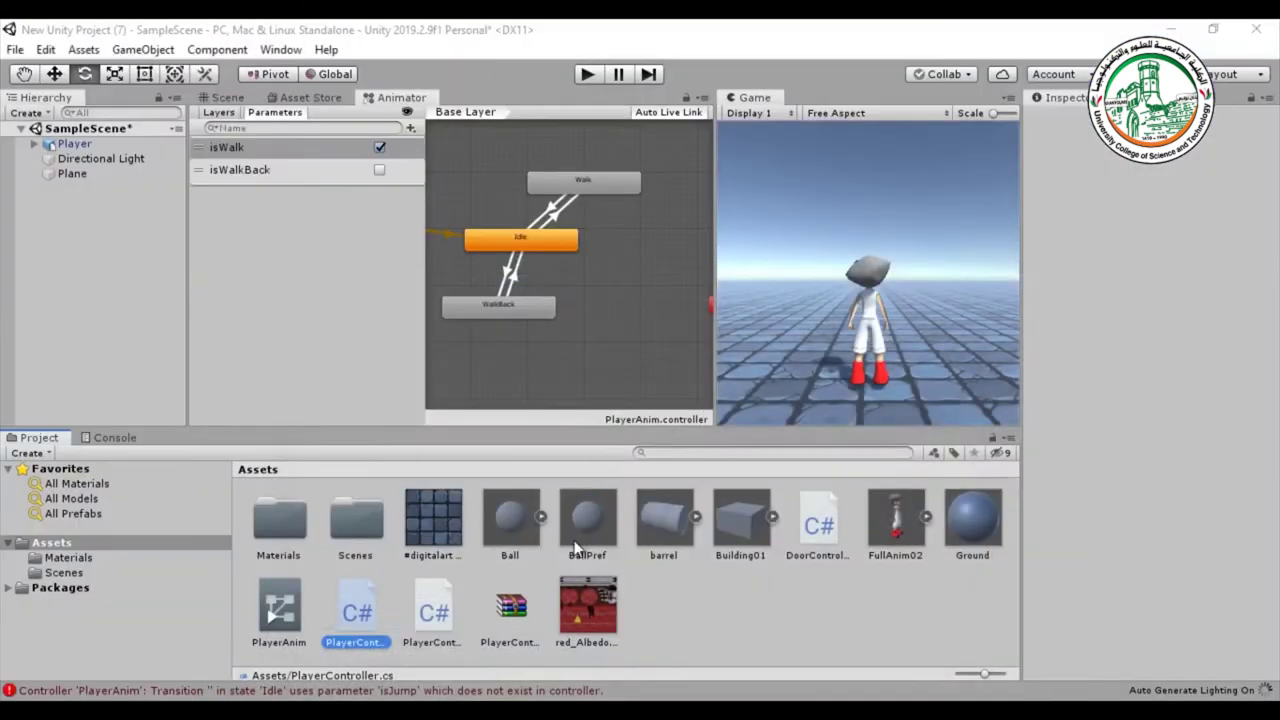
# - Delete the PlayerController script from Assets, close PengController.cs in Visual Studio, and return to Unity
pyautogui.click(355, 610)
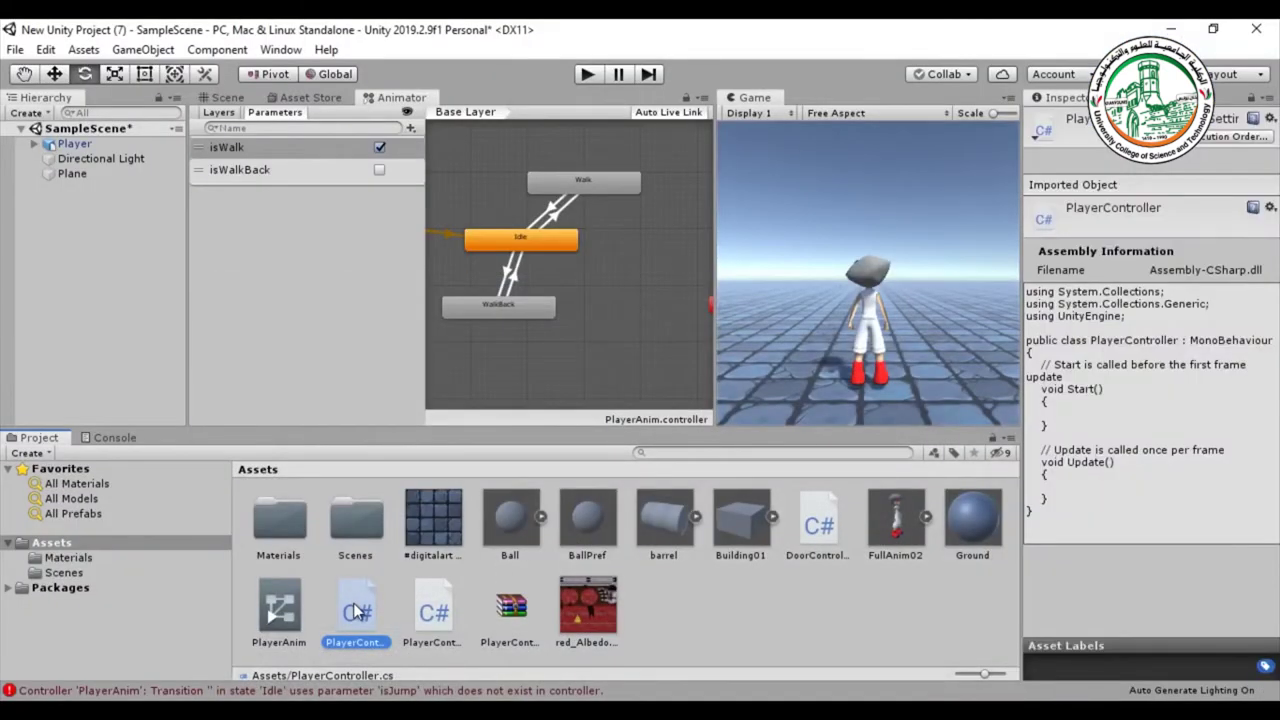
pyautogui.press('Delete')
pyautogui.click(692, 406)
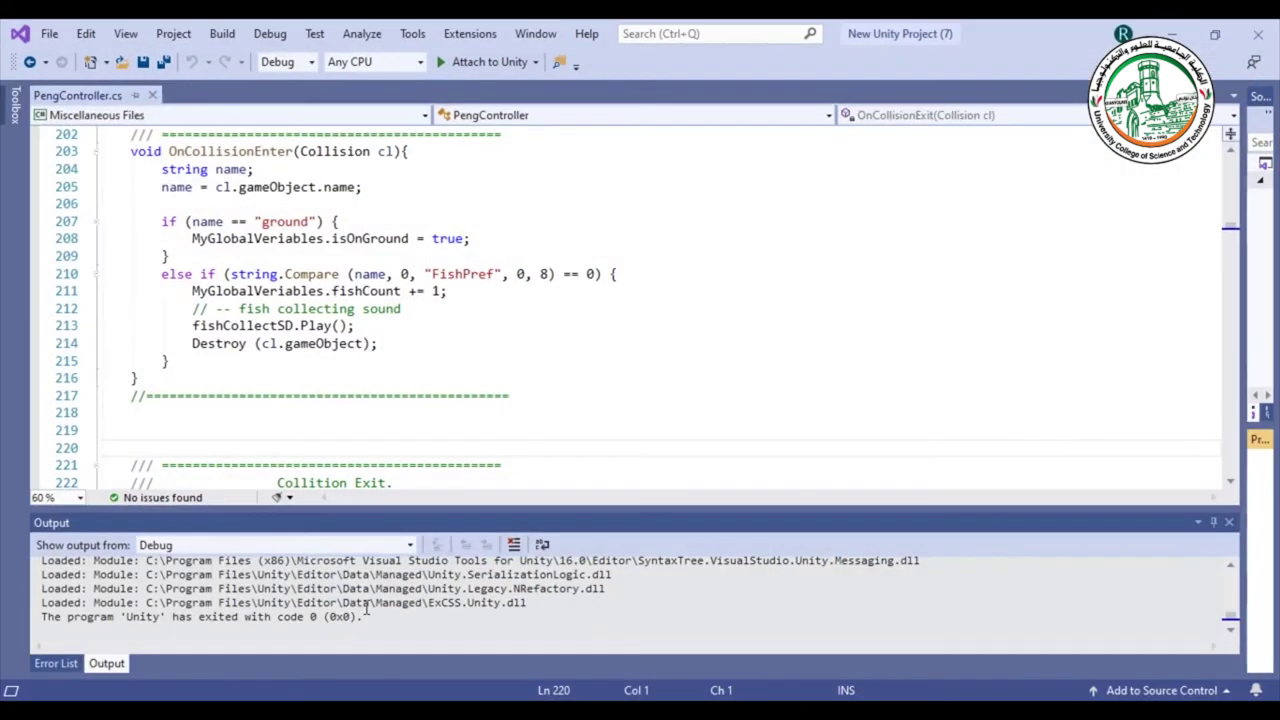
pyautogui.click(311, 95)
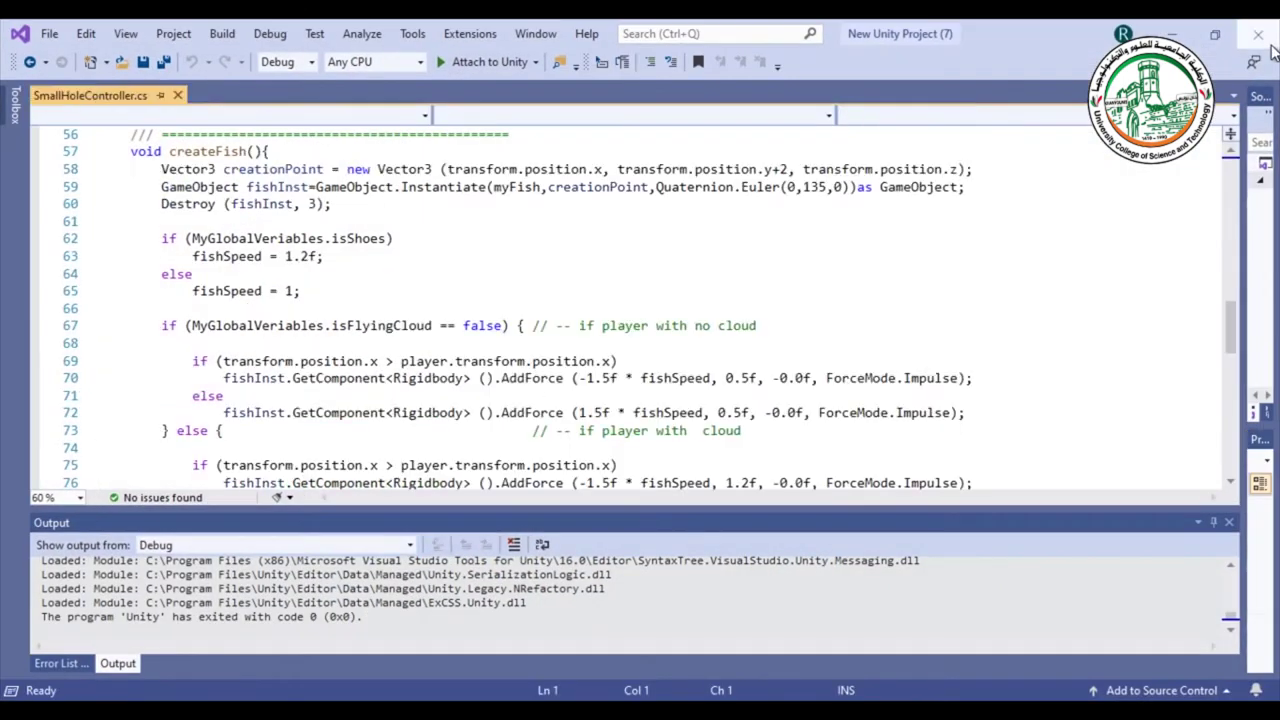
pyautogui.click(1175, 34)
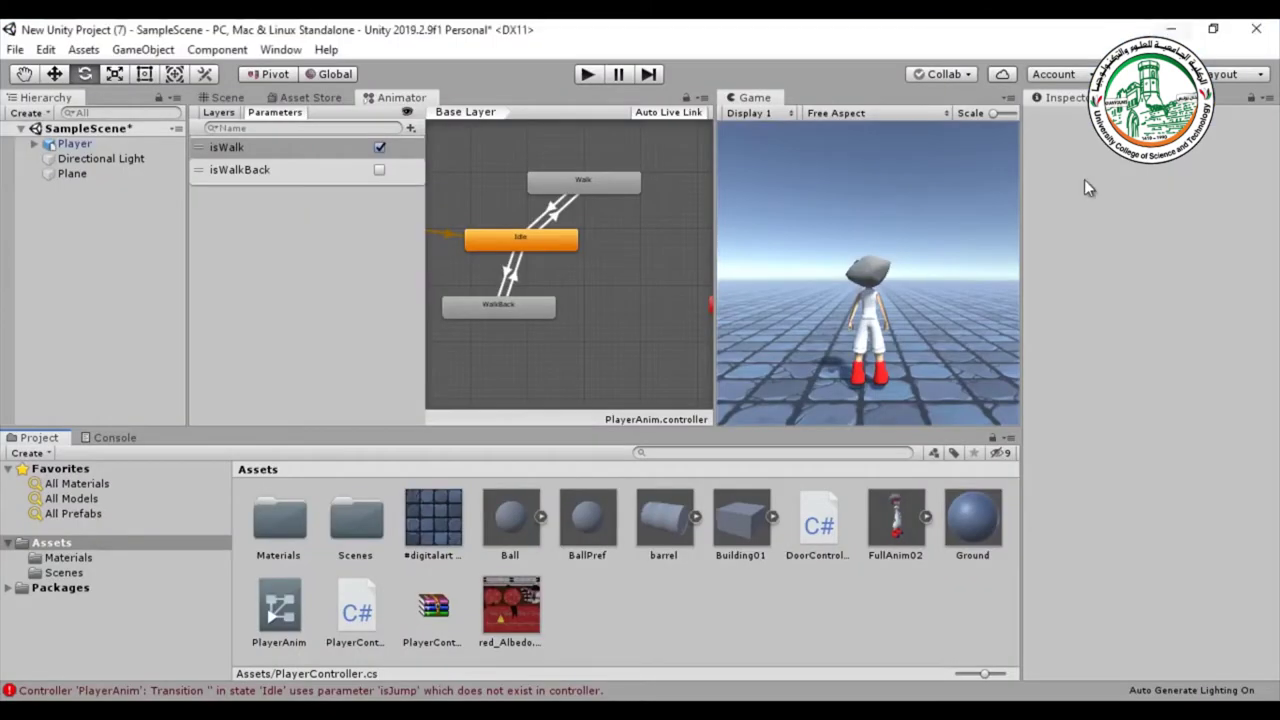
# - Delete the PlayerController02 script from the Assets folder and return to the Unity editor
pyautogui.click(358, 612)
pyautogui.press('Delete')
pyautogui.click(693, 407)
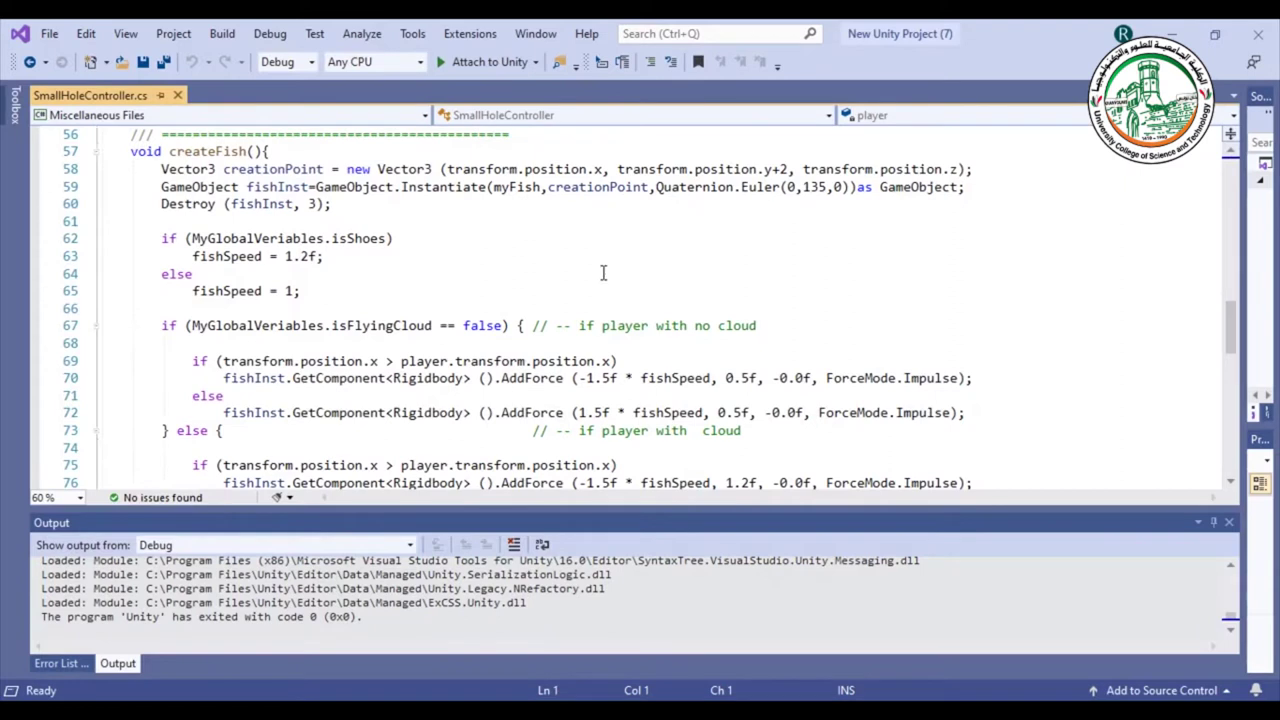
pyautogui.click(1172, 33)
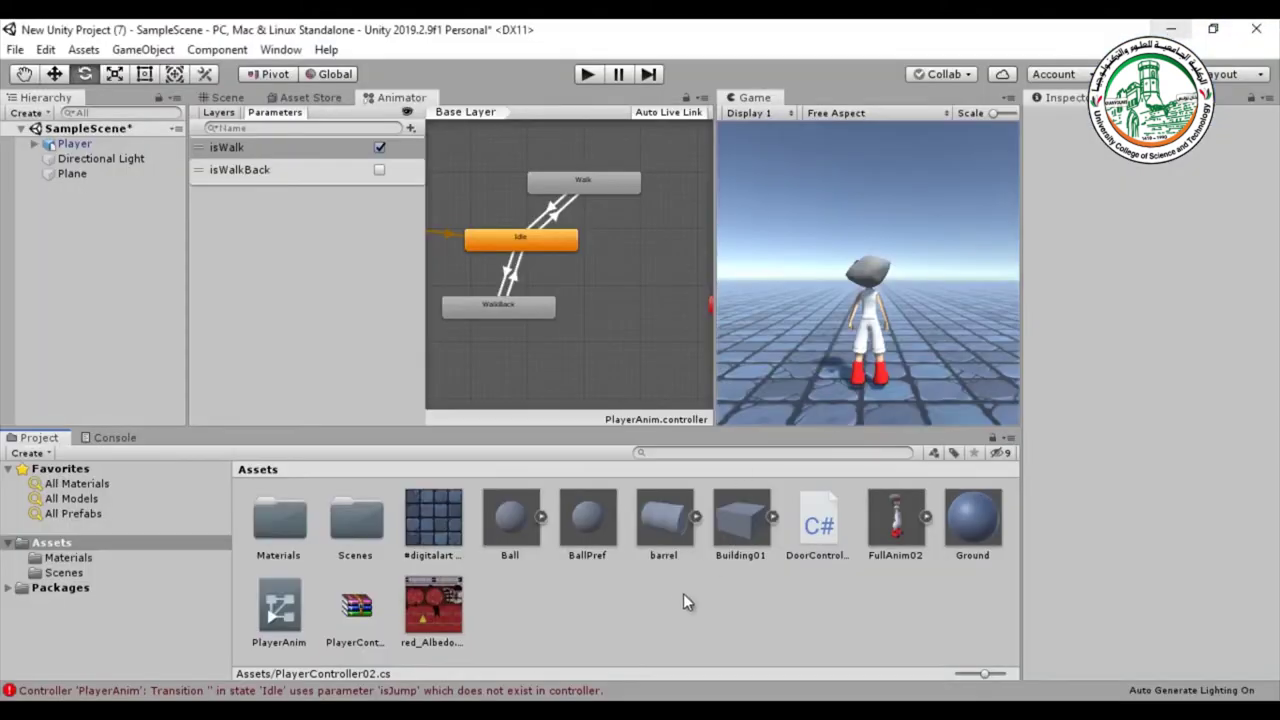
# - Create a new C# script named PlayerController in the Assets folder
pyautogui.rightClick(683, 593)
pyautogui.moveTo(757, 173)
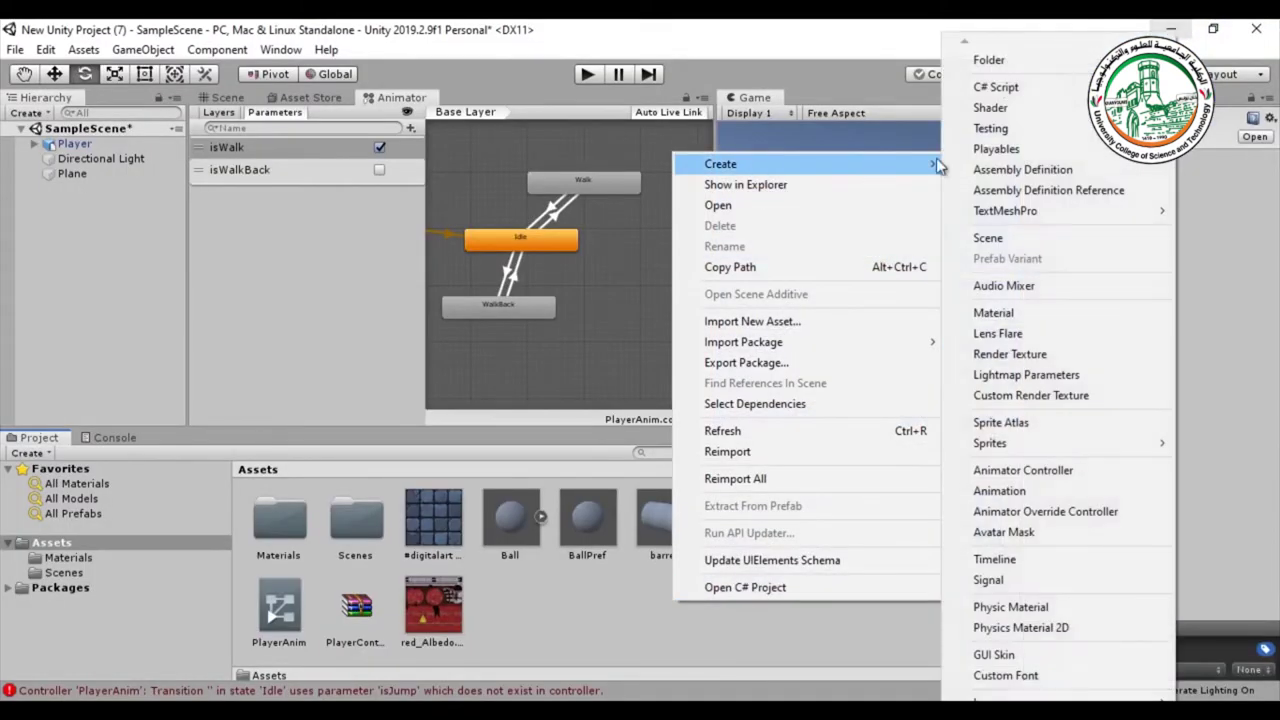
pyautogui.click(988, 86)
pyautogui.write('P')
pyautogui.write('layerController')
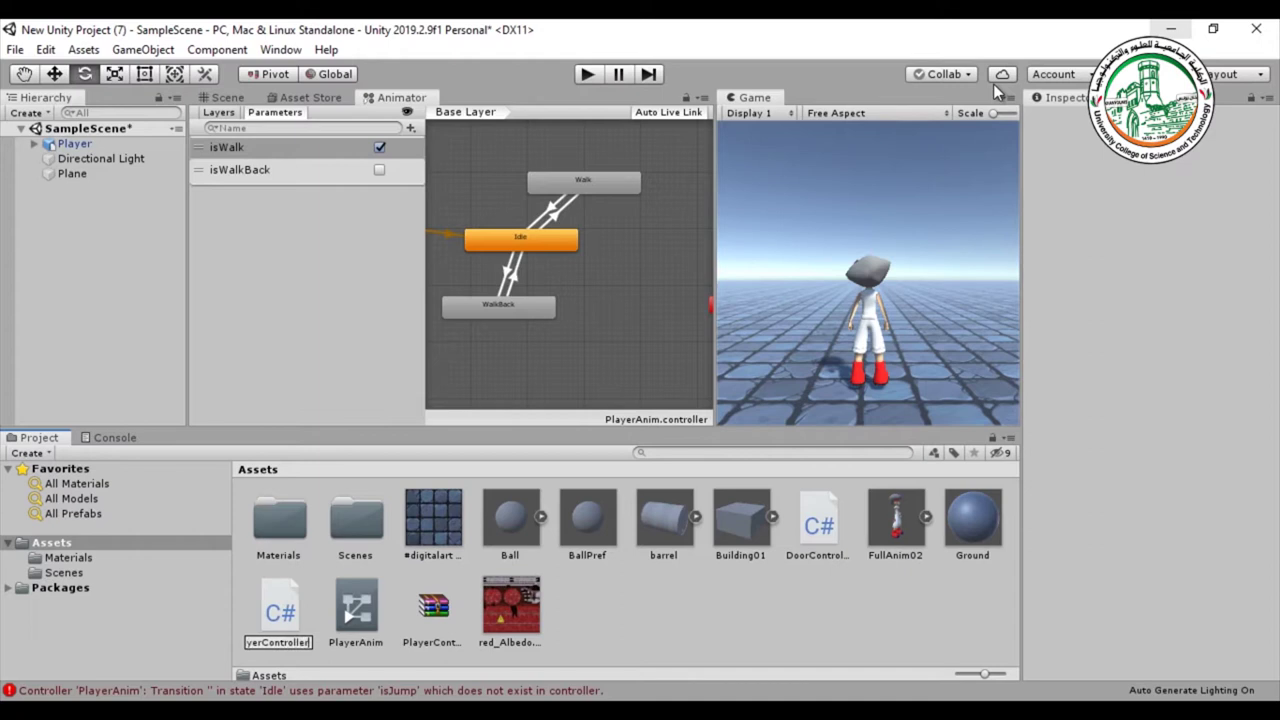
pyautogui.press('Return')
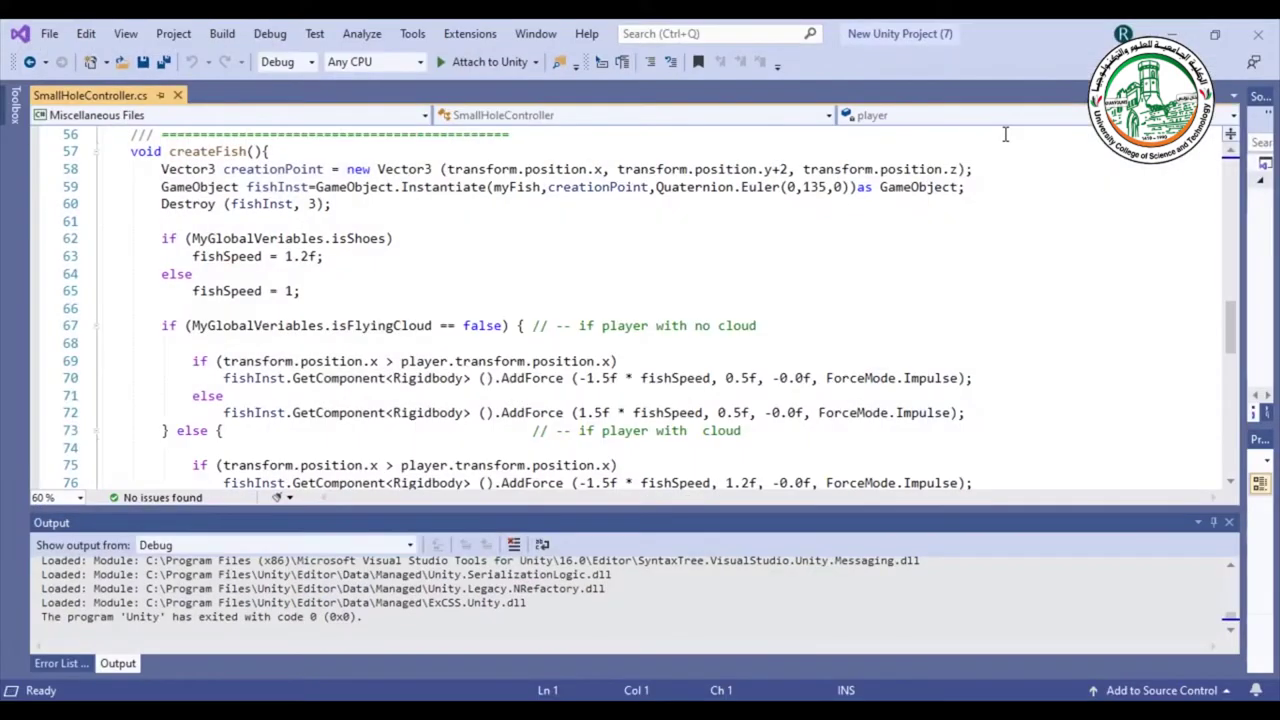
# - Open the PlayerController script in Visual Studio and close the SmallHoleController.cs file
pyautogui.scroll(-10, 1005, 134)
pyautogui.scroll(15, 1006, 135)
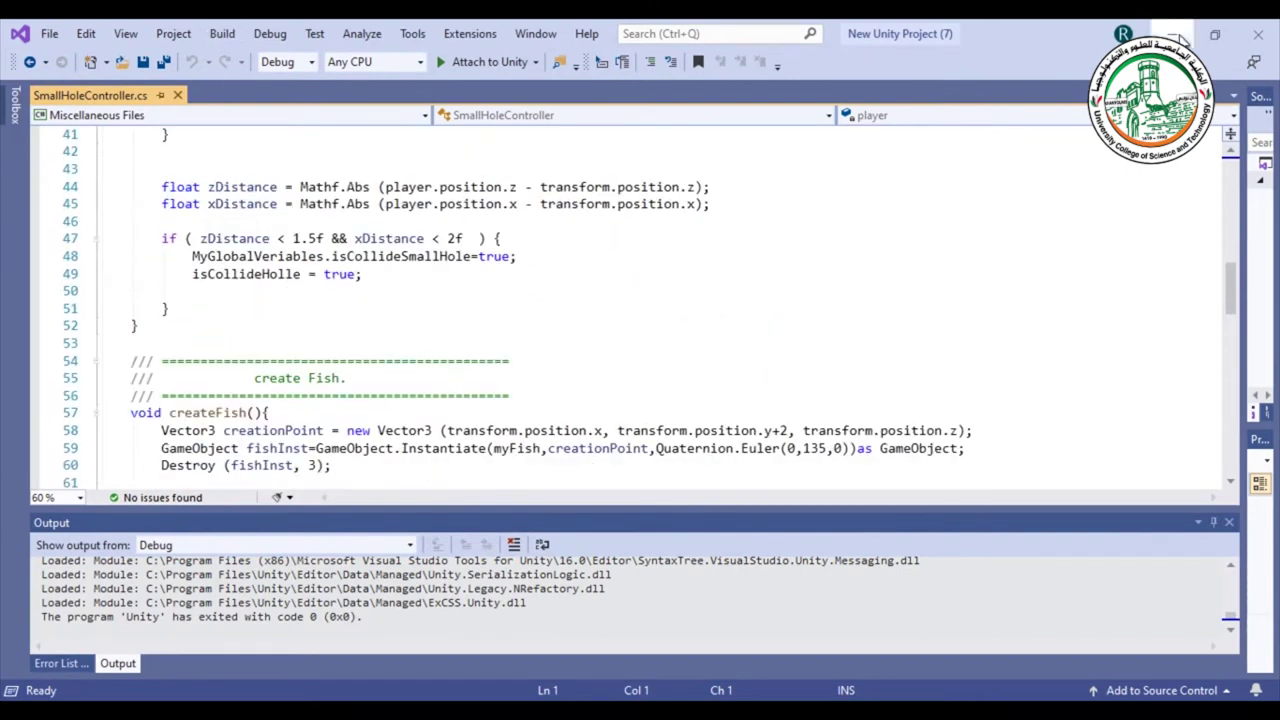
pyautogui.click(1172, 34)
pyautogui.doubleClick(355, 605)
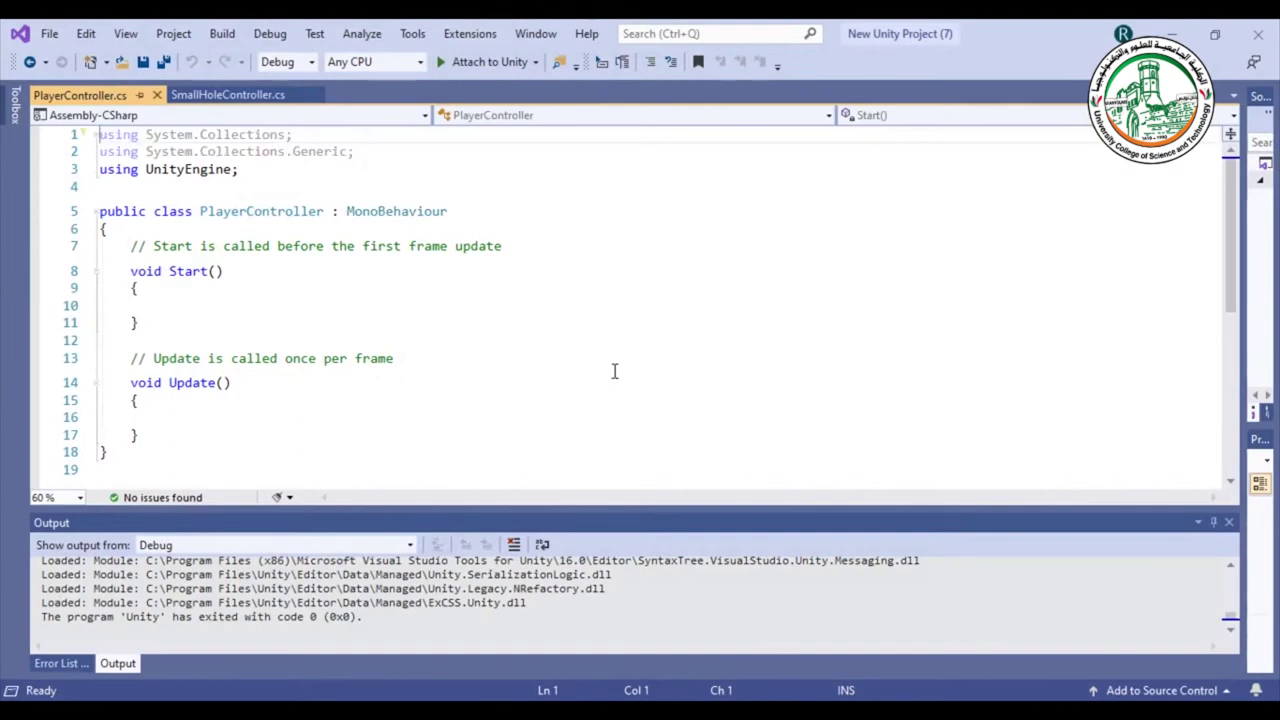
pyautogui.click(240, 92)
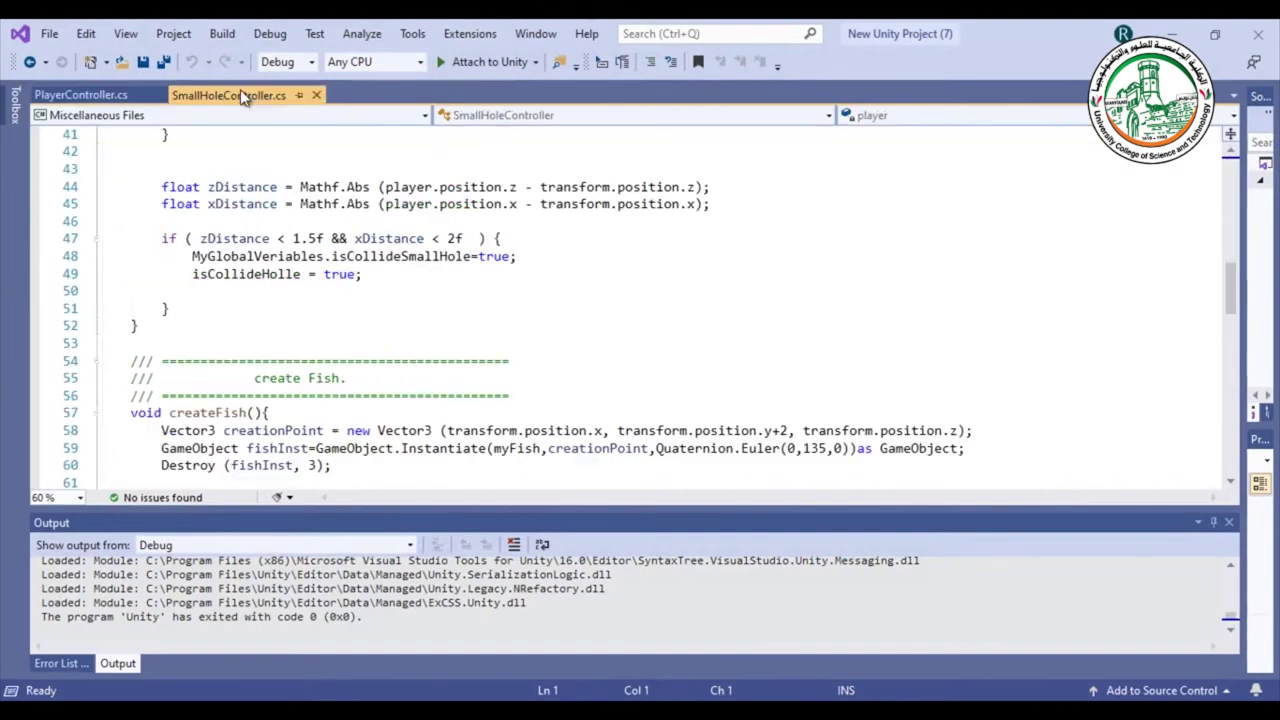
pyautogui.click(315, 95)
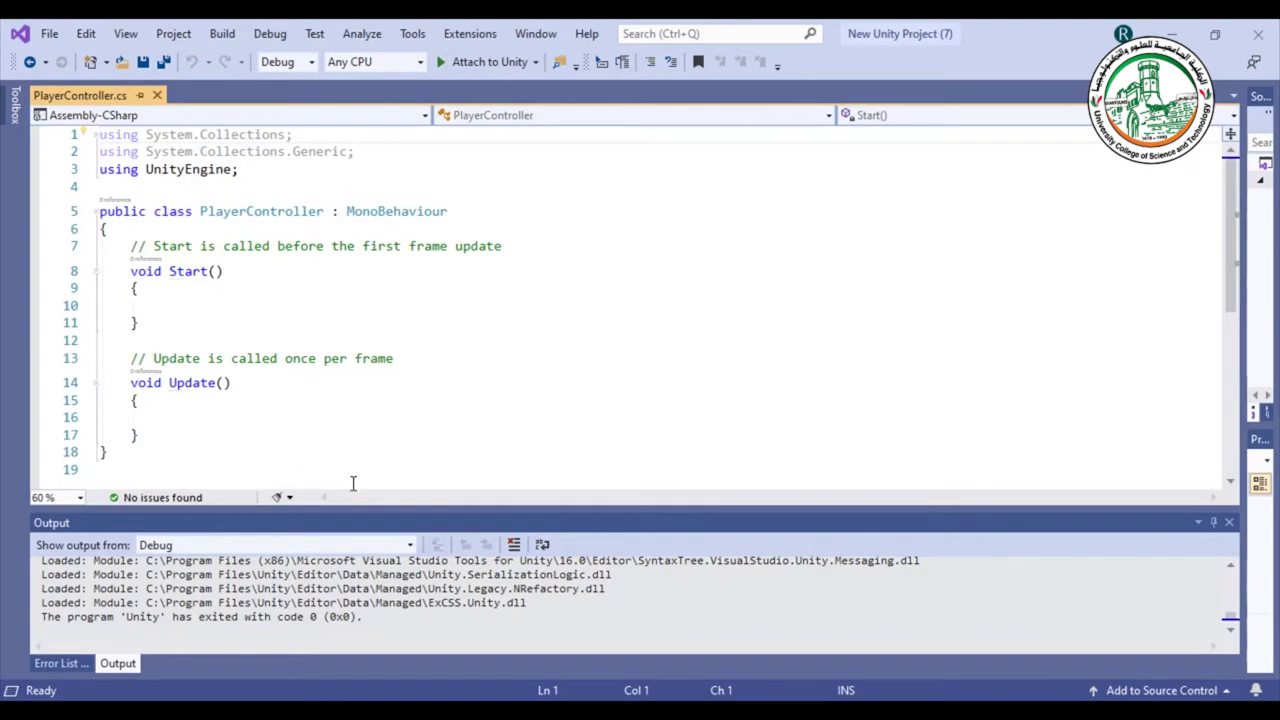
# - Attach the debugger to Unity and stop the debugging session
pyautogui.click(479, 62)
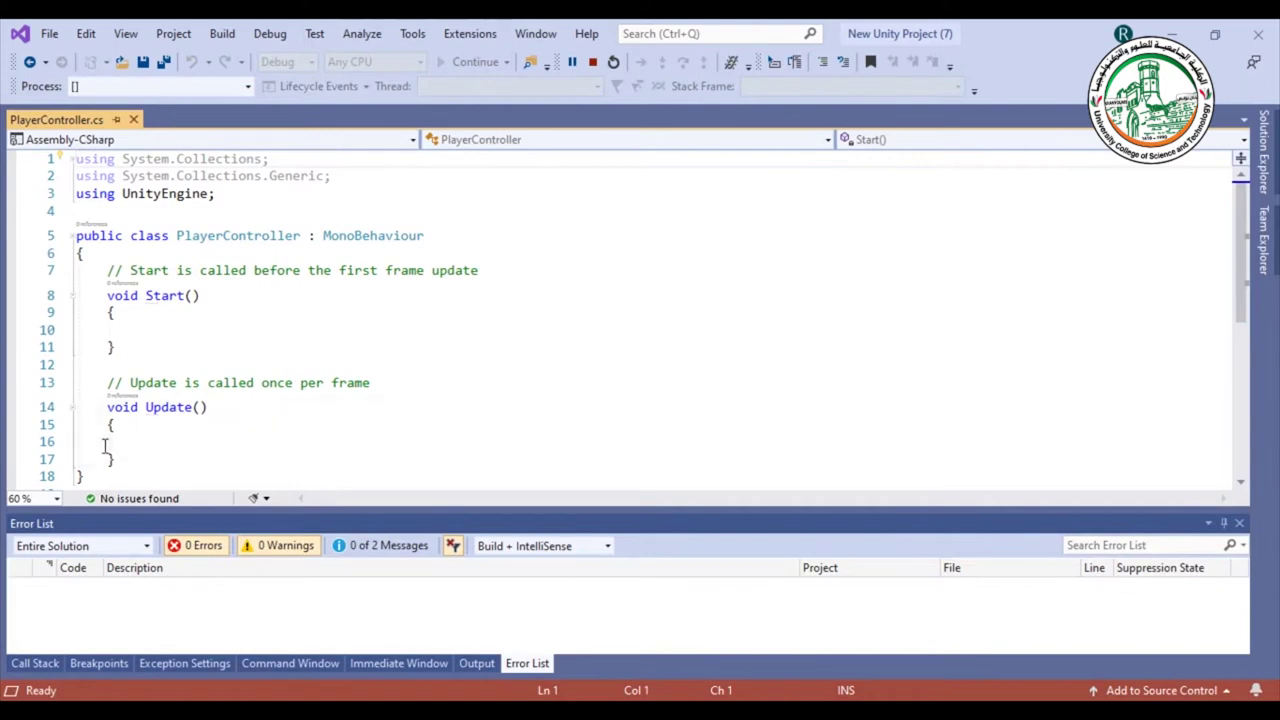
pyautogui.click(593, 62)
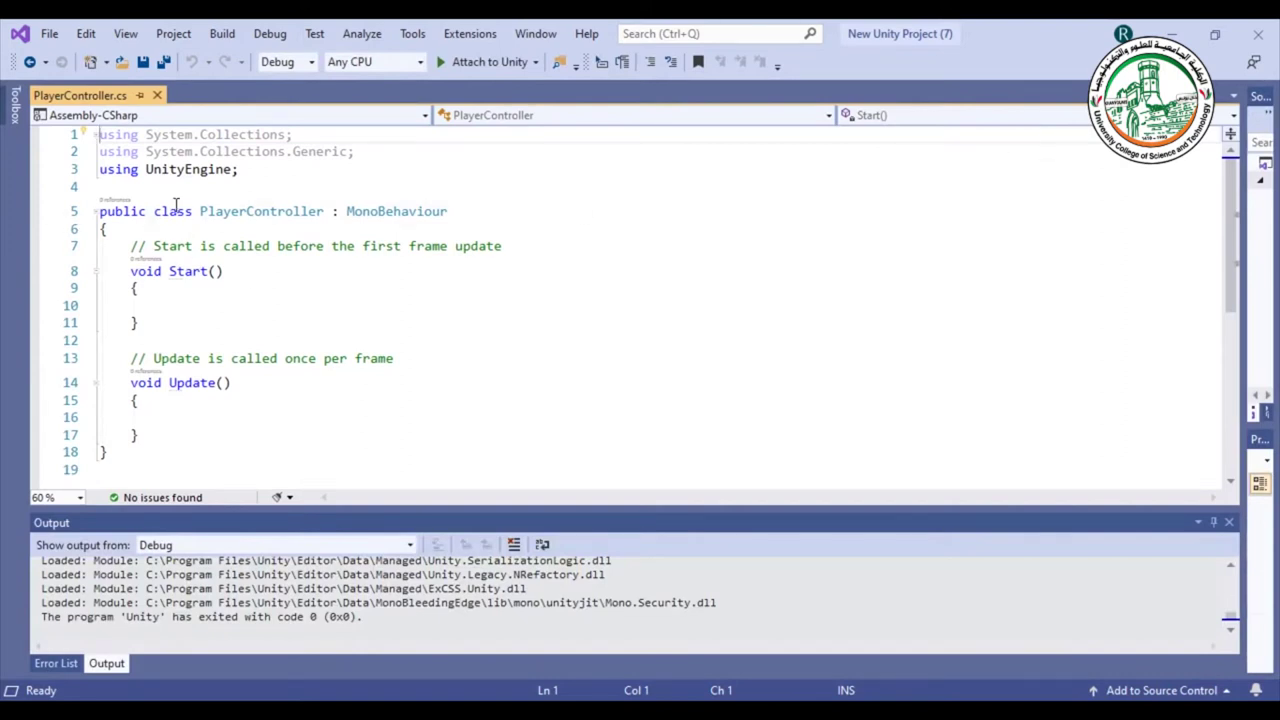
# - Examine the PlayerController script's using directives, class name, and Start and Update methods
pyautogui.moveTo(200, 211); pyautogui.dragTo(325, 209)
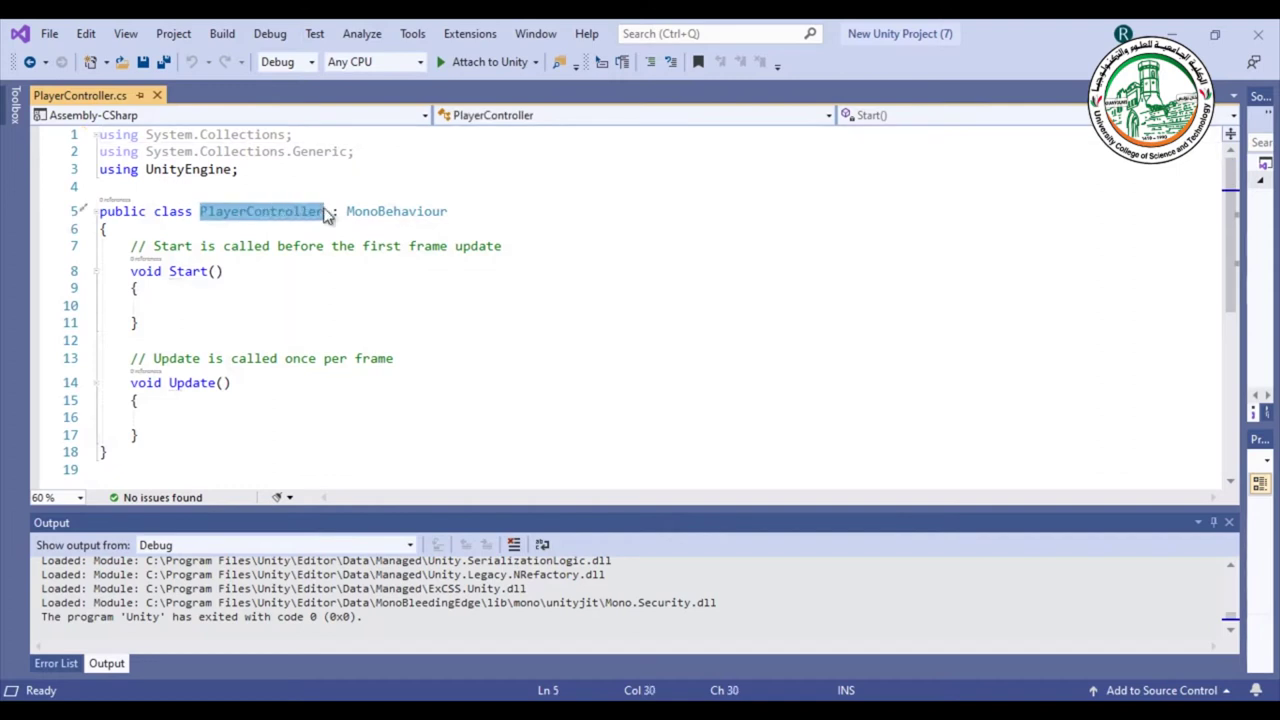
pyautogui.moveTo(242, 169); pyautogui.dragTo(101, 134)
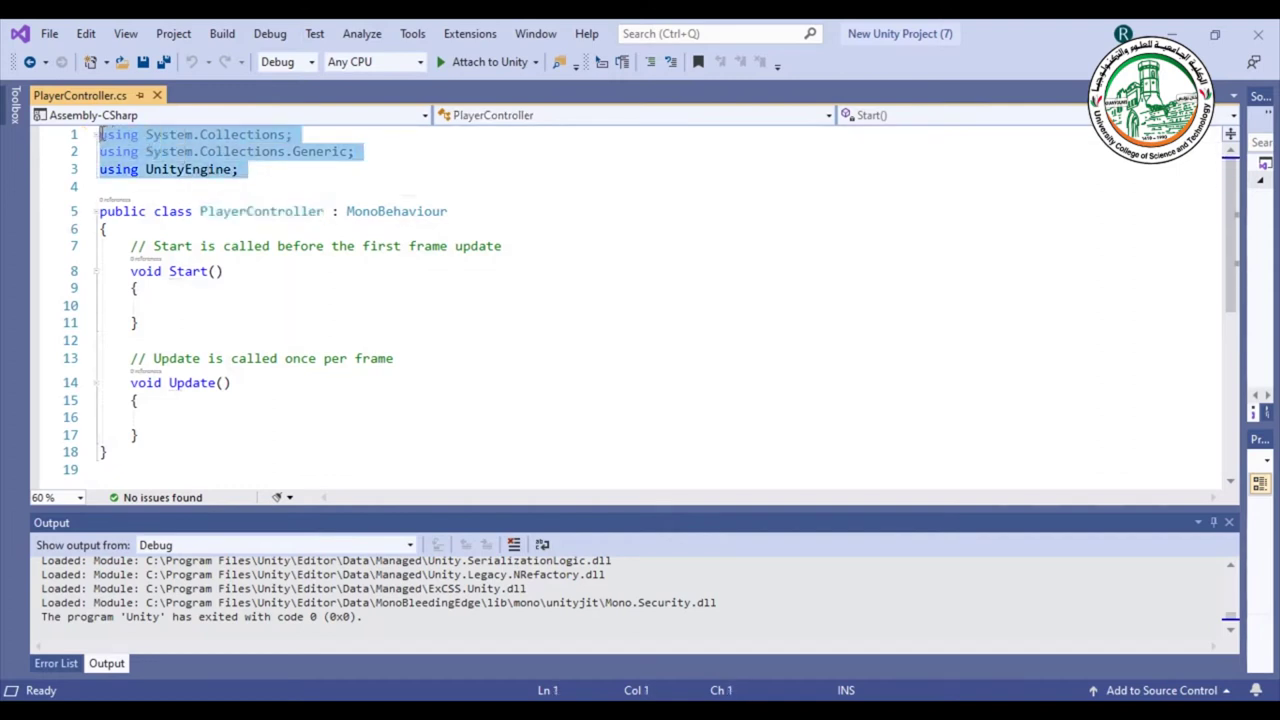
pyautogui.moveTo(199, 211); pyautogui.dragTo(342, 211)
pyautogui.moveTo(128, 271); pyautogui.dragTo(151, 325)
pyautogui.moveTo(128, 390); pyautogui.dragTo(150, 436)
pyautogui.click(127, 278)
pyautogui.moveTo(128, 278); pyautogui.dragTo(169, 326)
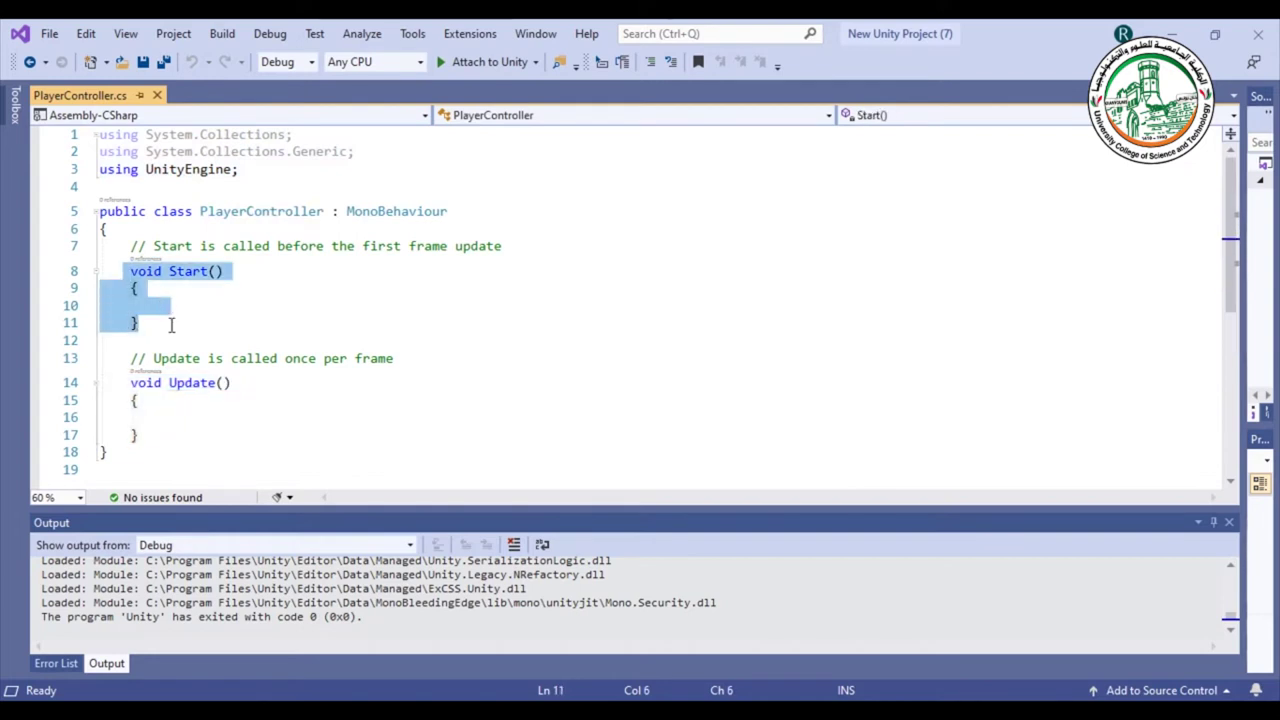
# - Examine the Start and Update method blocks of the PlayerController script
pyautogui.click(183, 300)
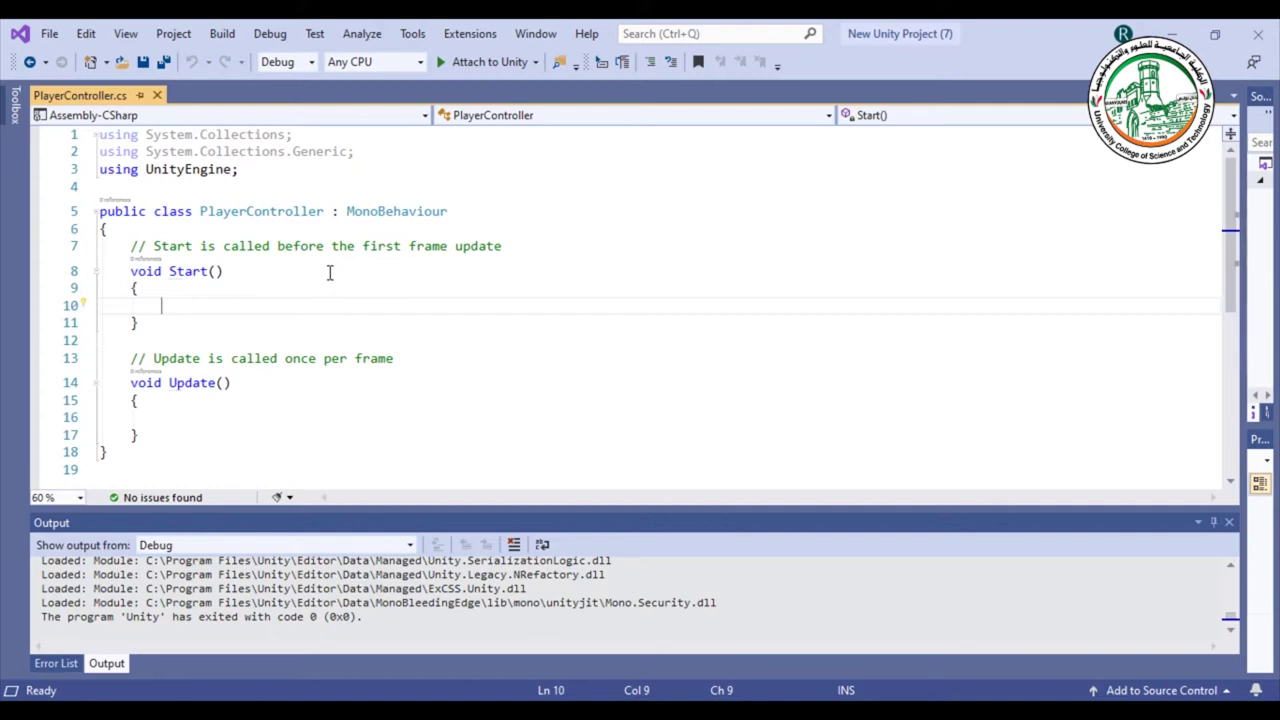
pyautogui.moveTo(131, 271); pyautogui.dragTo(149, 326)
pyautogui.click(131, 384)
pyautogui.moveTo(131, 384); pyautogui.dragTo(166, 430)
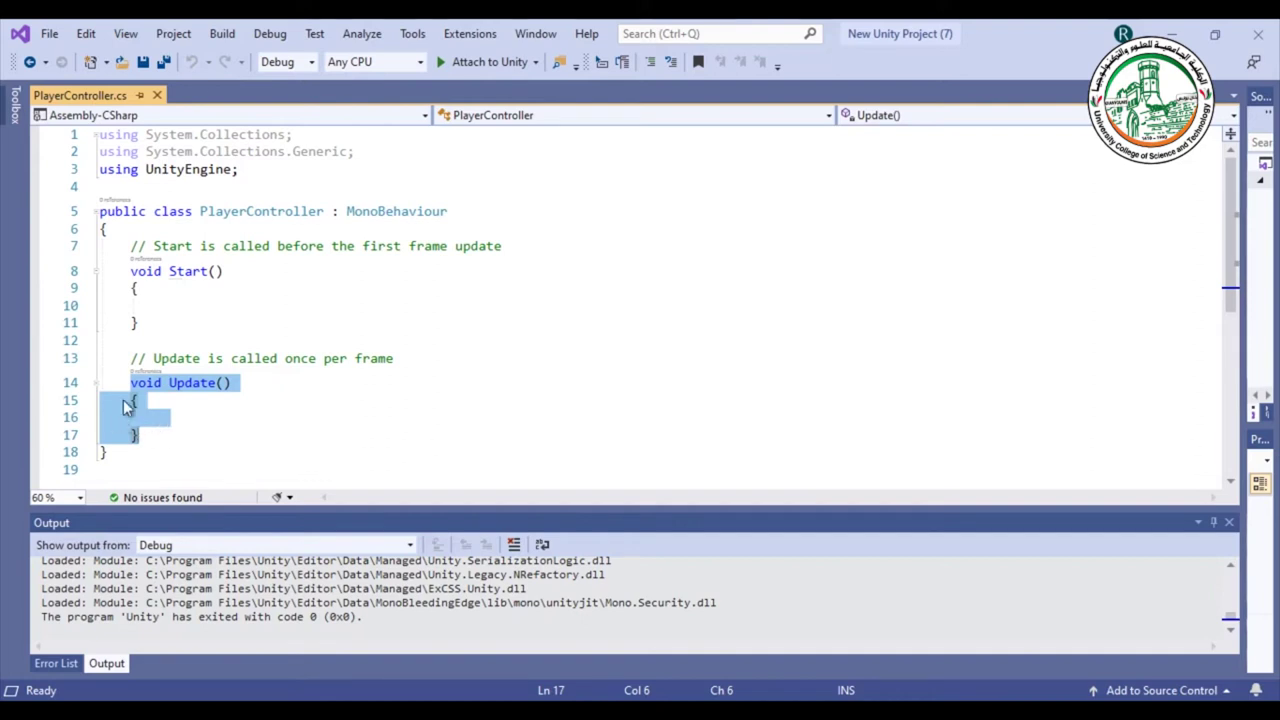
pyautogui.click(145, 416)
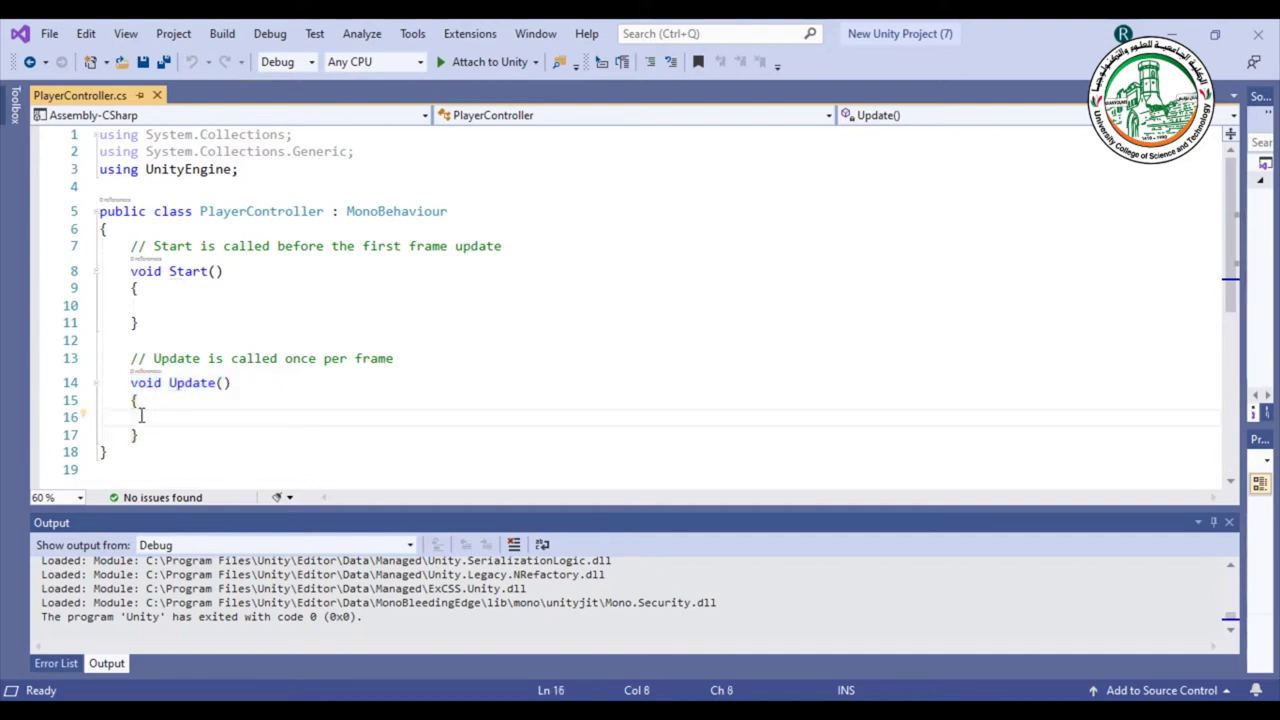
pyautogui.moveTo(130, 382); pyautogui.dragTo(185, 433)
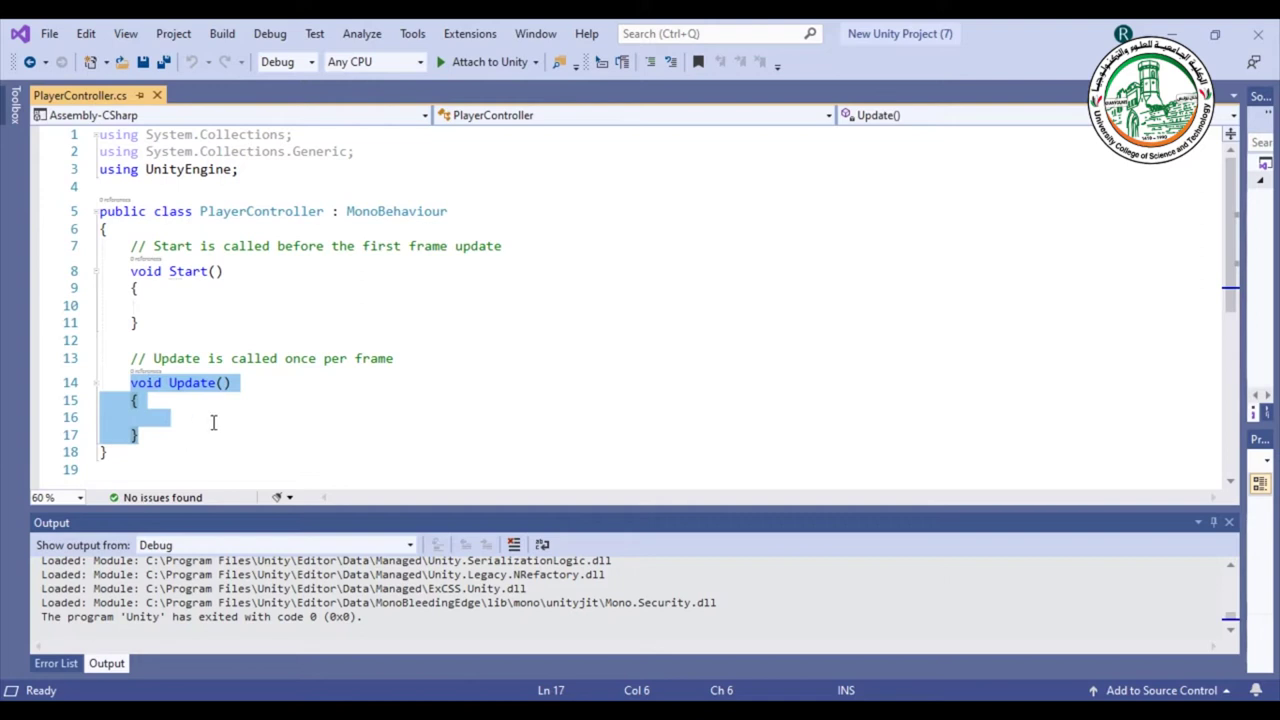
# - Add print("OK"); to the body of the Update method and attach the debugger to Unity
pyautogui.click(180, 415)
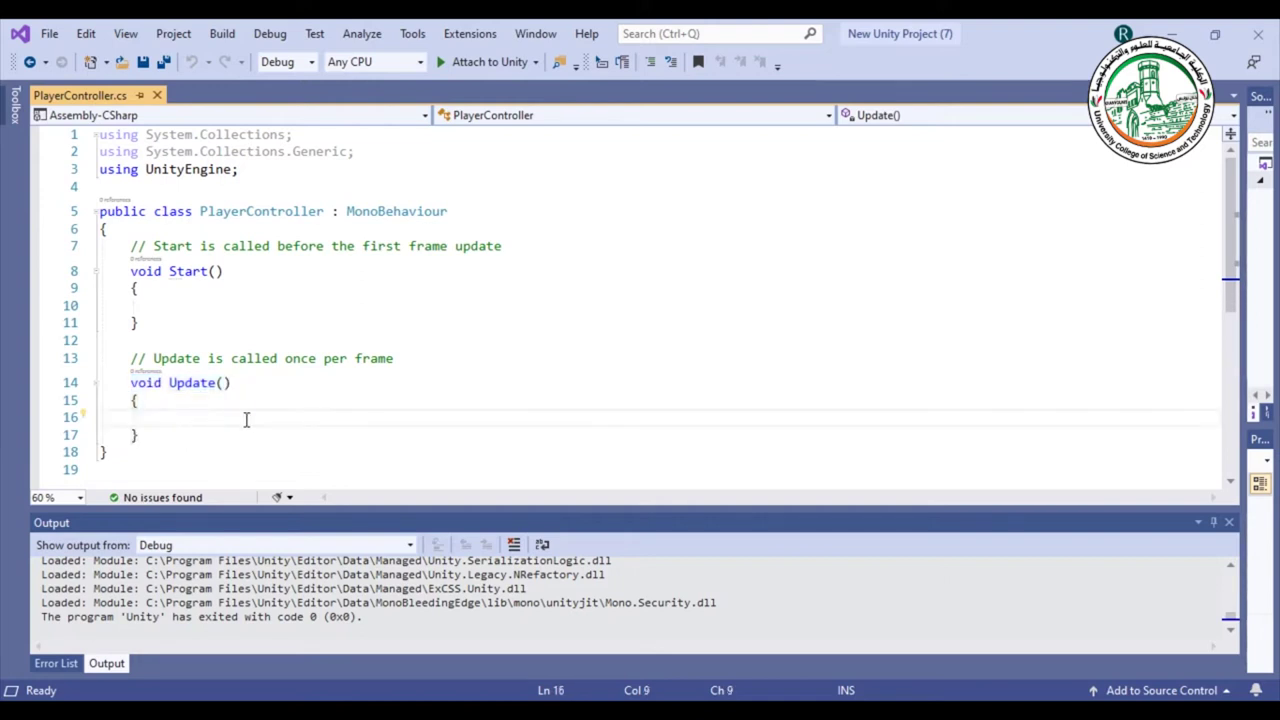
pyautogui.write('print')
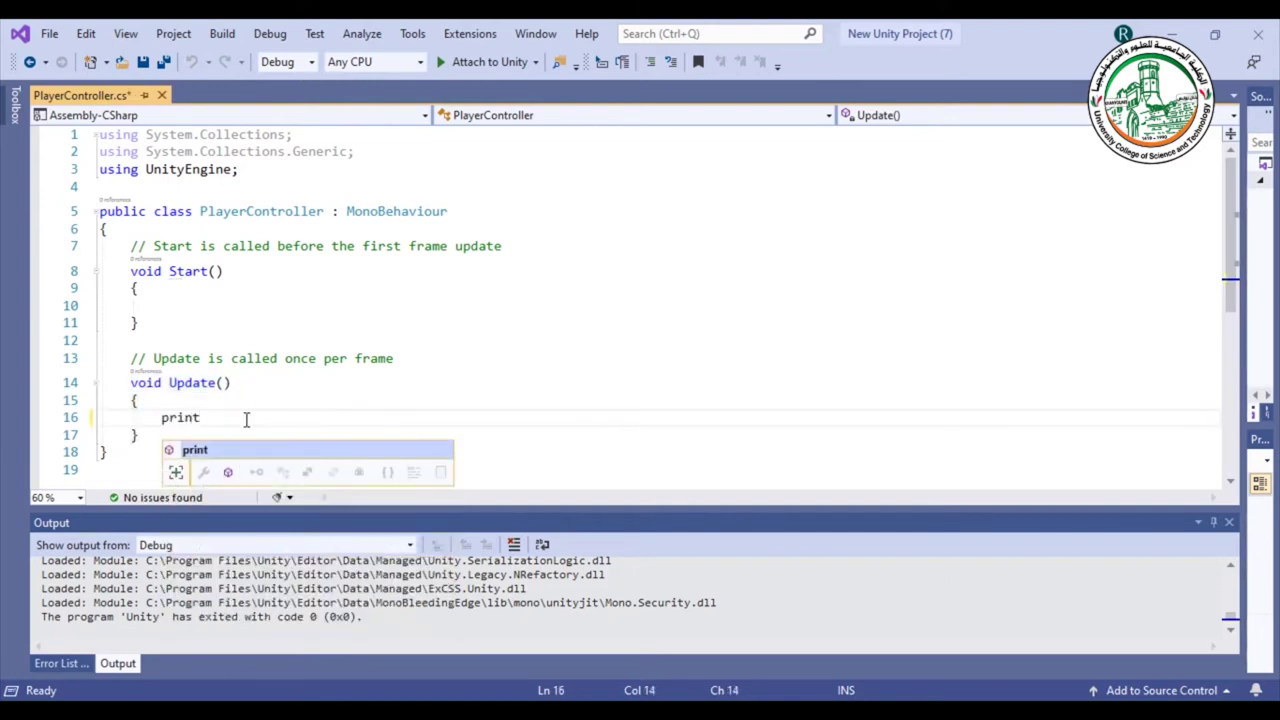
pyautogui.write('()')
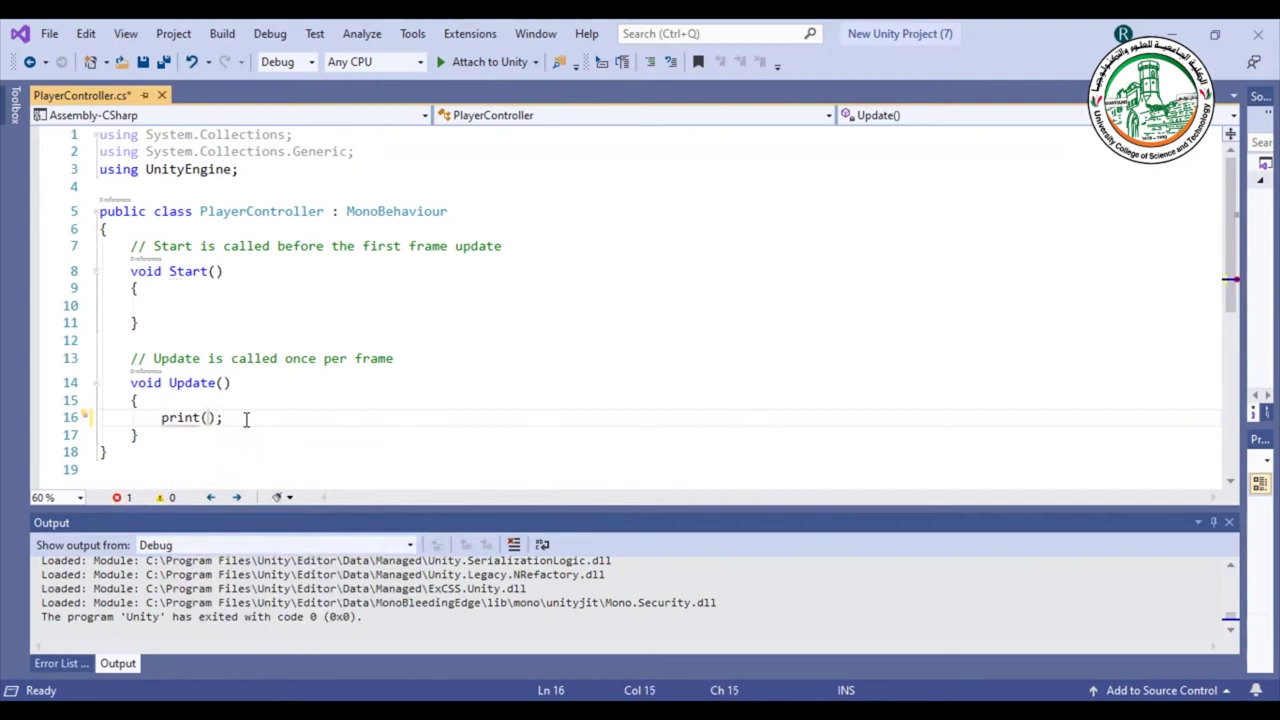
pyautogui.write('"')
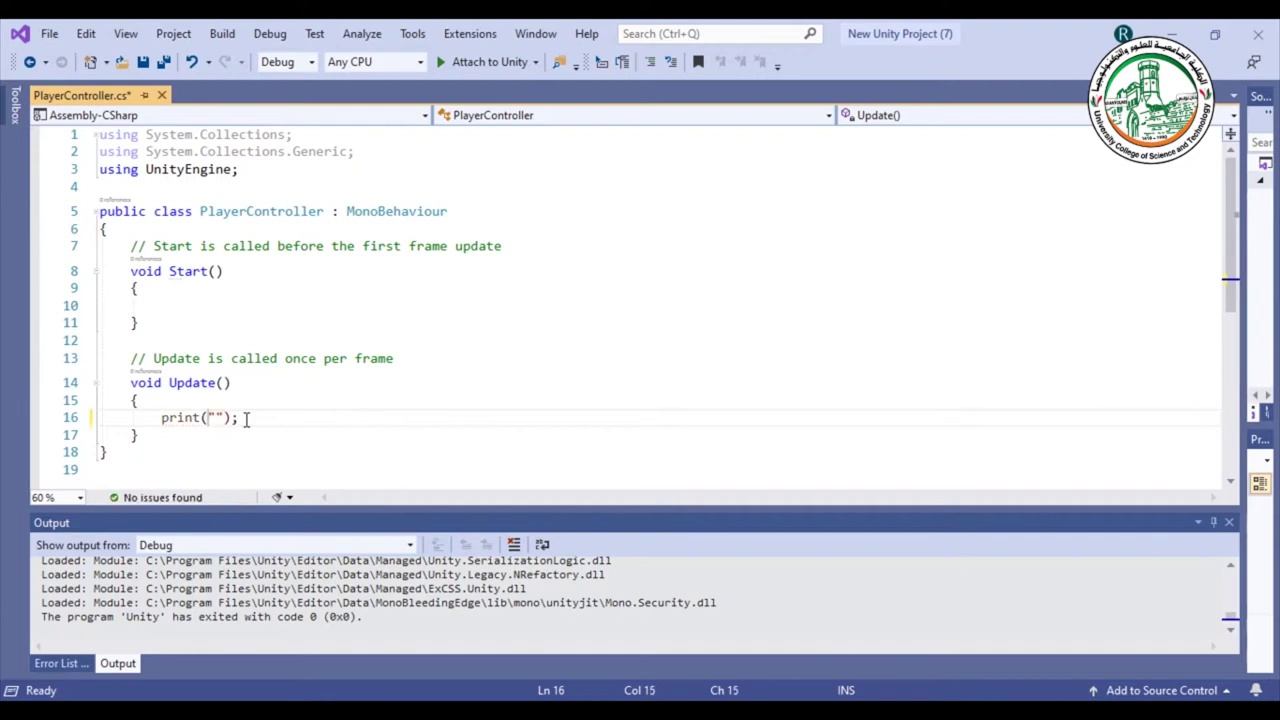
pyautogui.write('OK')
pyautogui.click(447, 66)
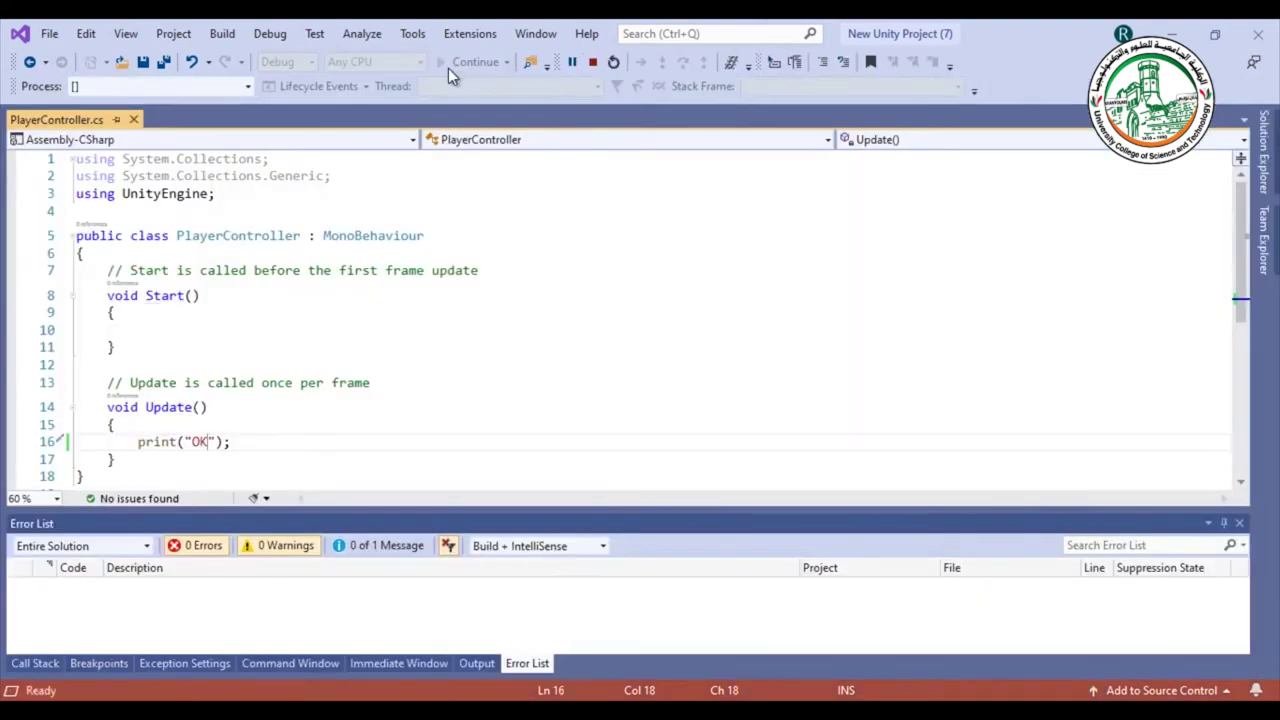
# - Switch to Unity and add the PlayerController script to the Player object, collapsing its Rigidbody and Box Collider components
pyautogui.hotkey('alt', 'Tab')
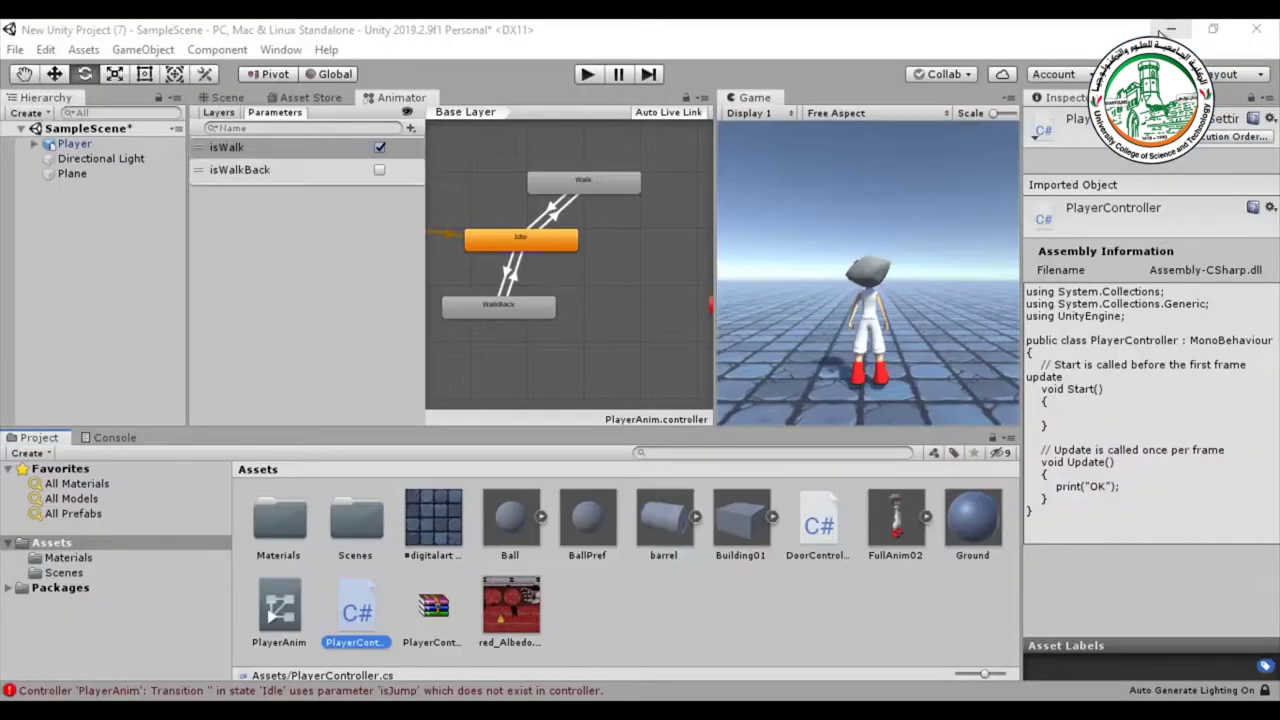
pyautogui.click(63, 143)
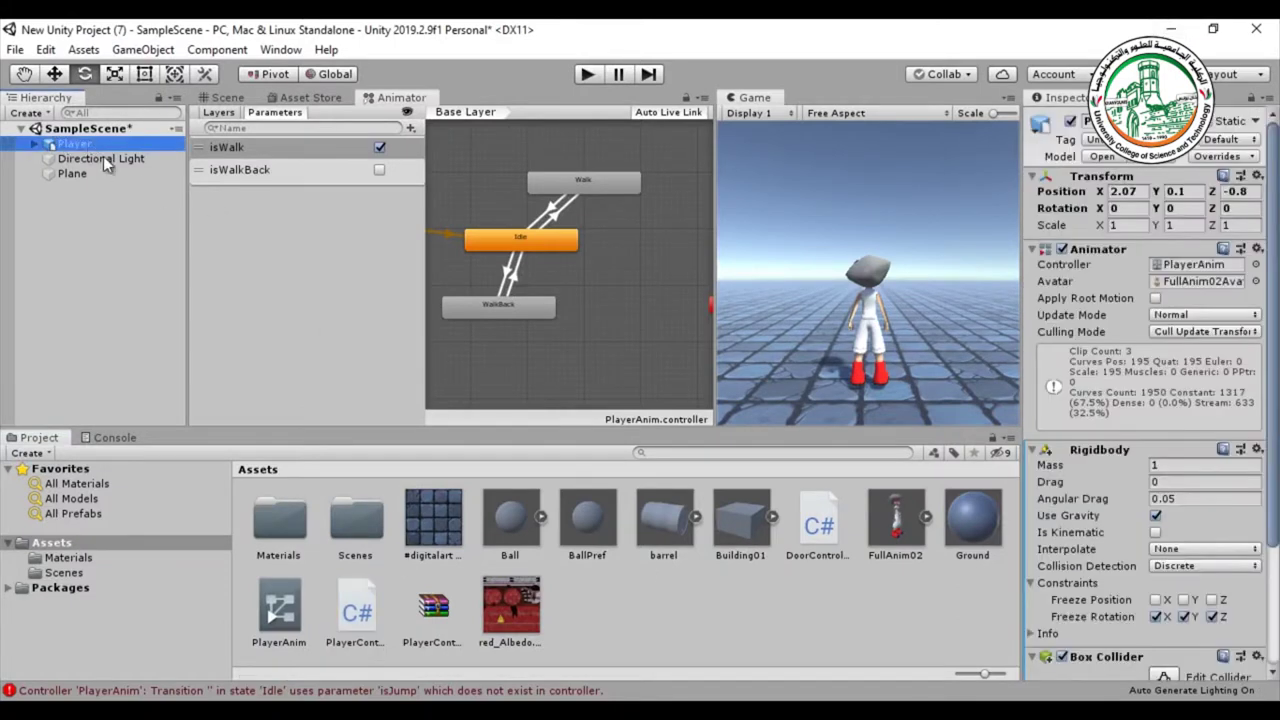
pyautogui.click(1032, 449)
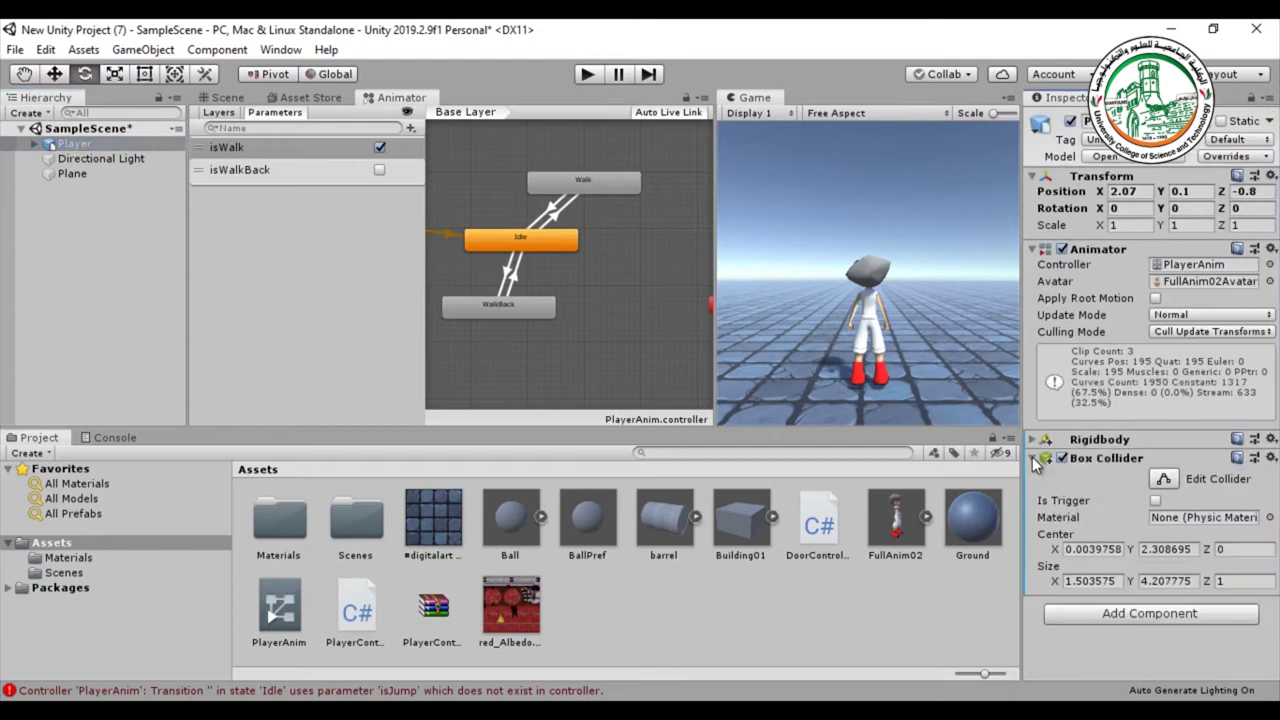
pyautogui.click(1032, 457)
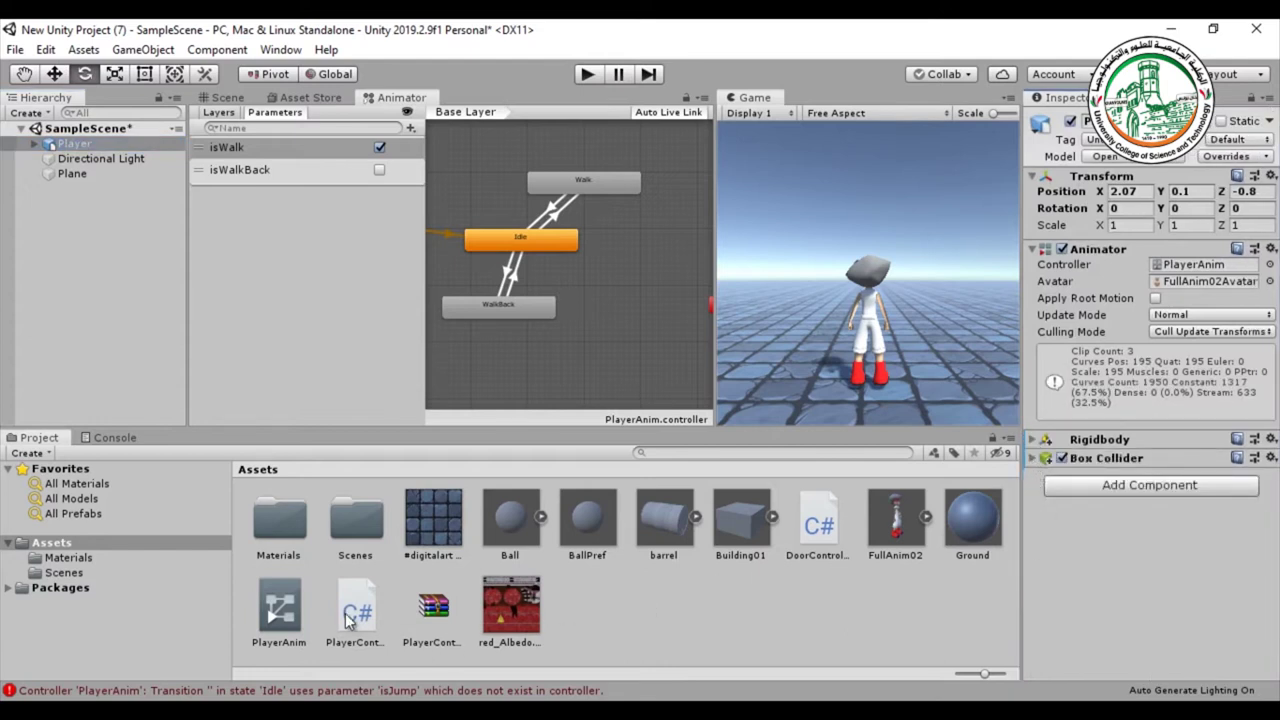
pyautogui.moveTo(362, 620); pyautogui.dragTo(1078, 590)
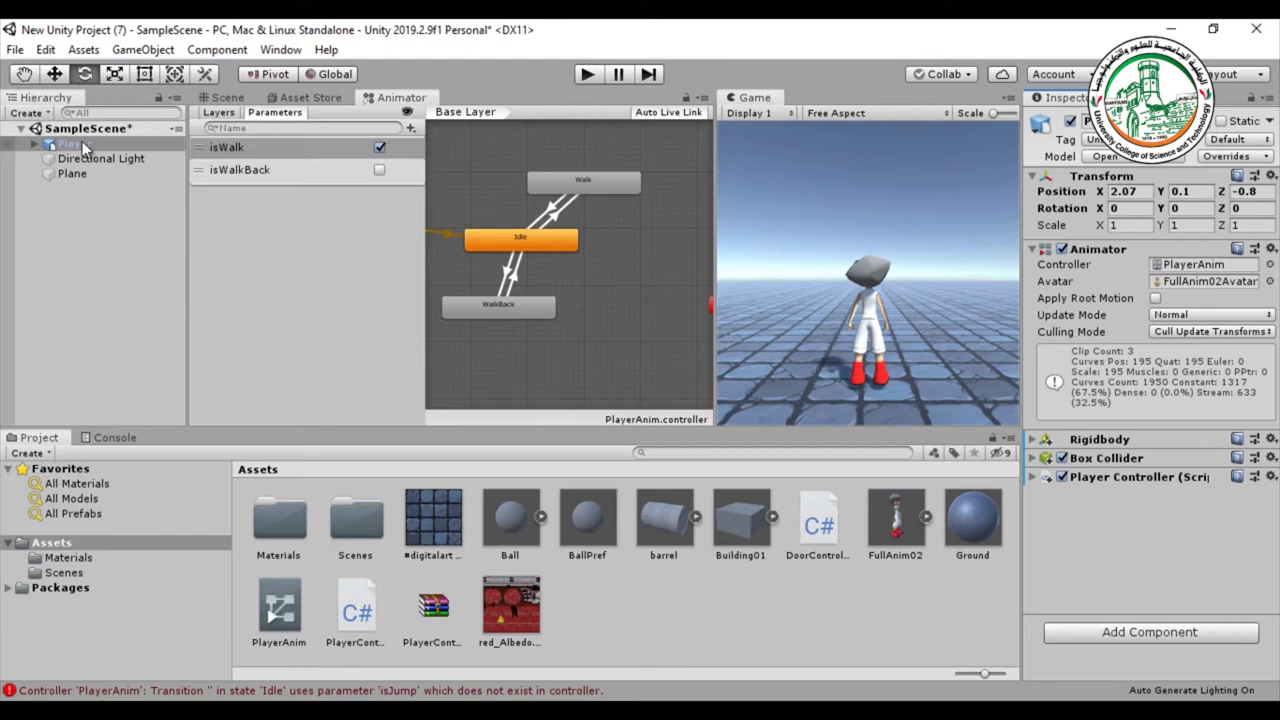
# - Run the scene, clear the console to check the script's printed output, and stop play mode
pyautogui.click(589, 75)
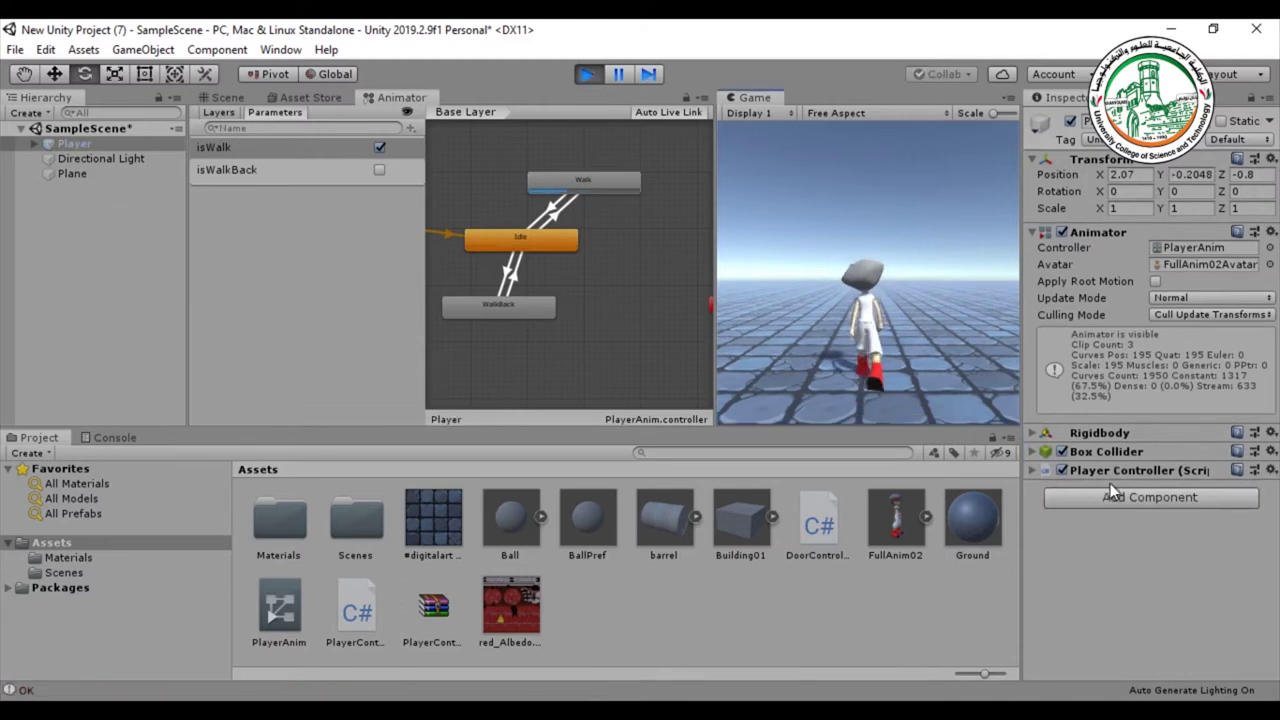
pyautogui.click(115, 435)
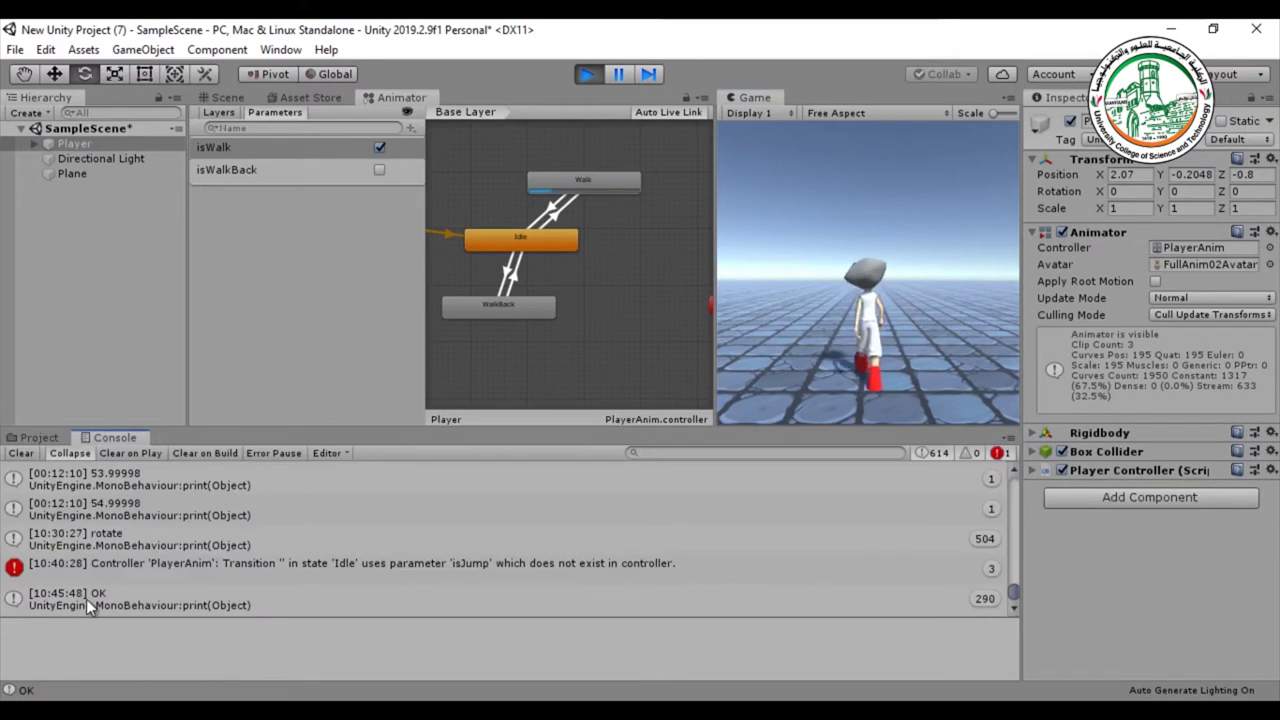
pyautogui.click(21, 453)
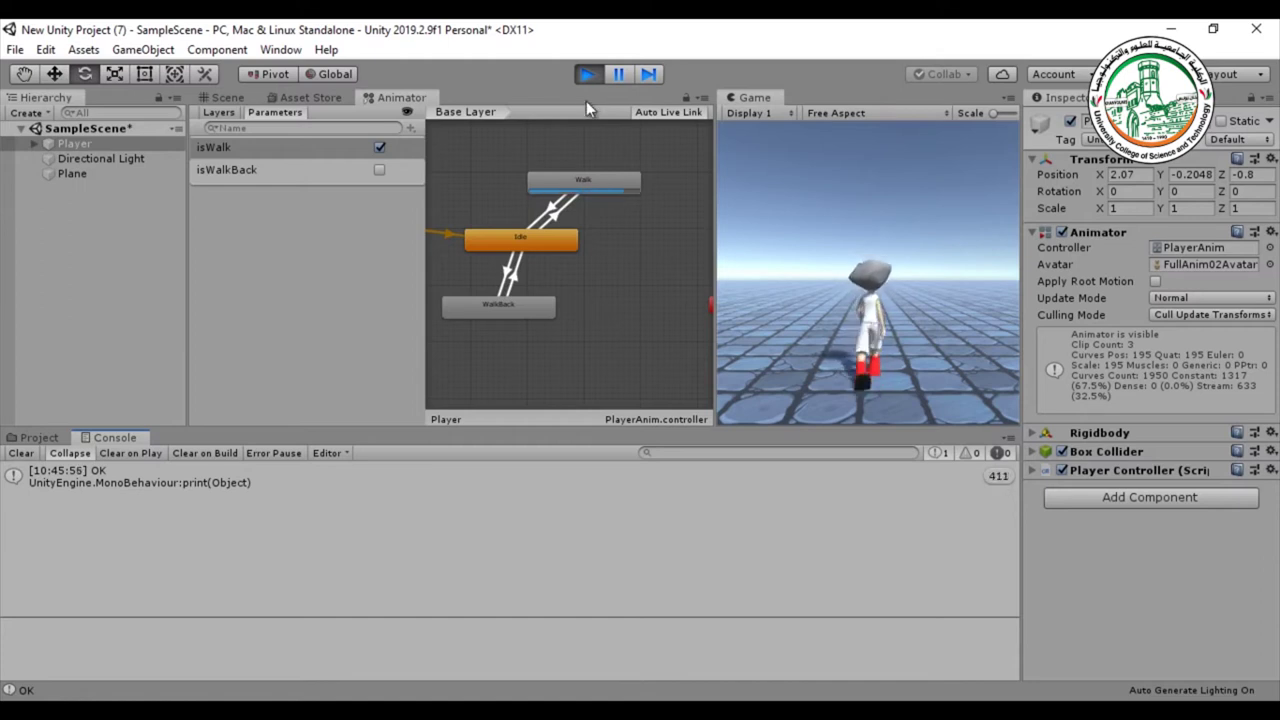
pyautogui.click(587, 74)
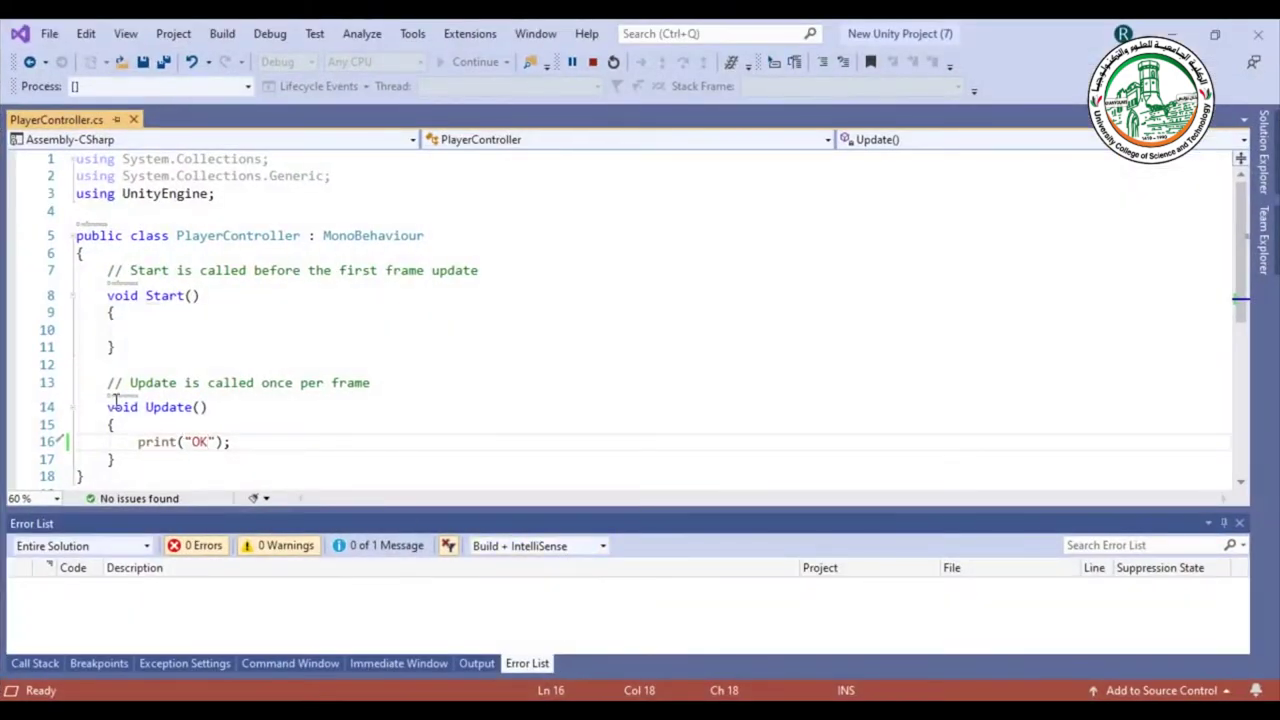
# - Switch to Visual Studio and delete the print("OK"); statement from the Update method
pyautogui.moveTo(107, 406); pyautogui.dragTo(168, 461)
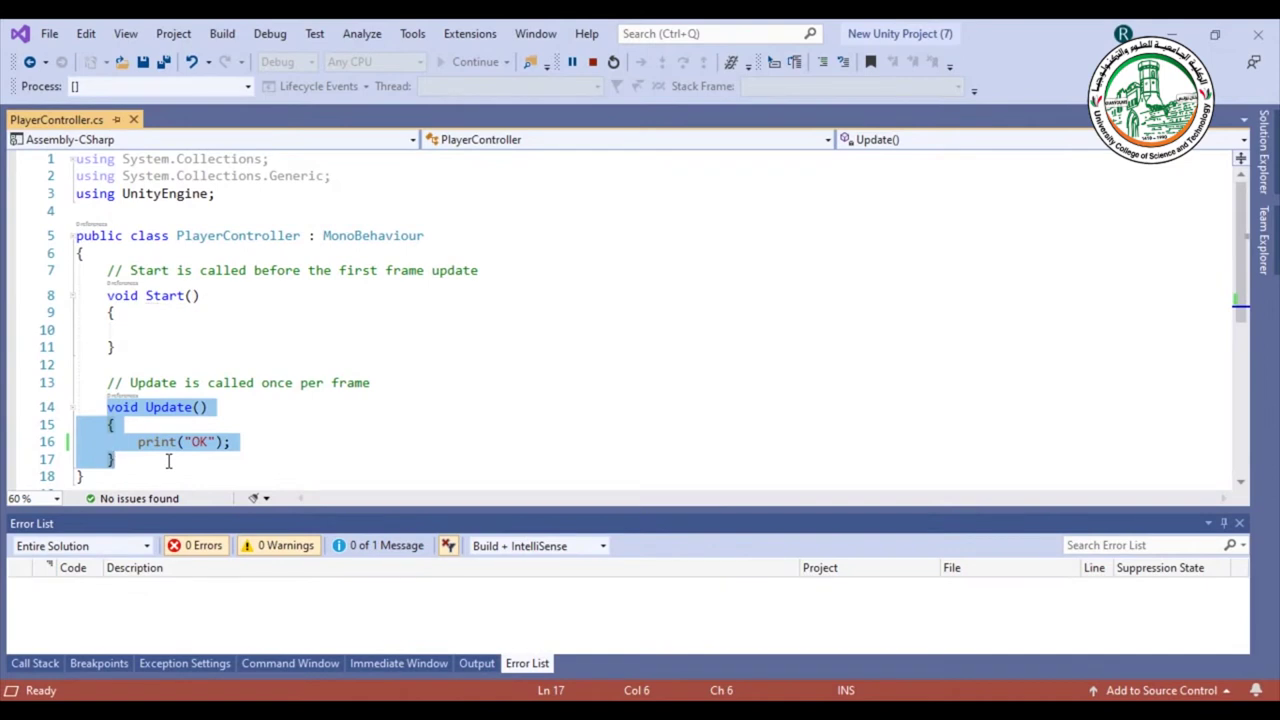
pyautogui.moveTo(130, 442); pyautogui.dragTo(296, 445)
pyautogui.press('Delete')
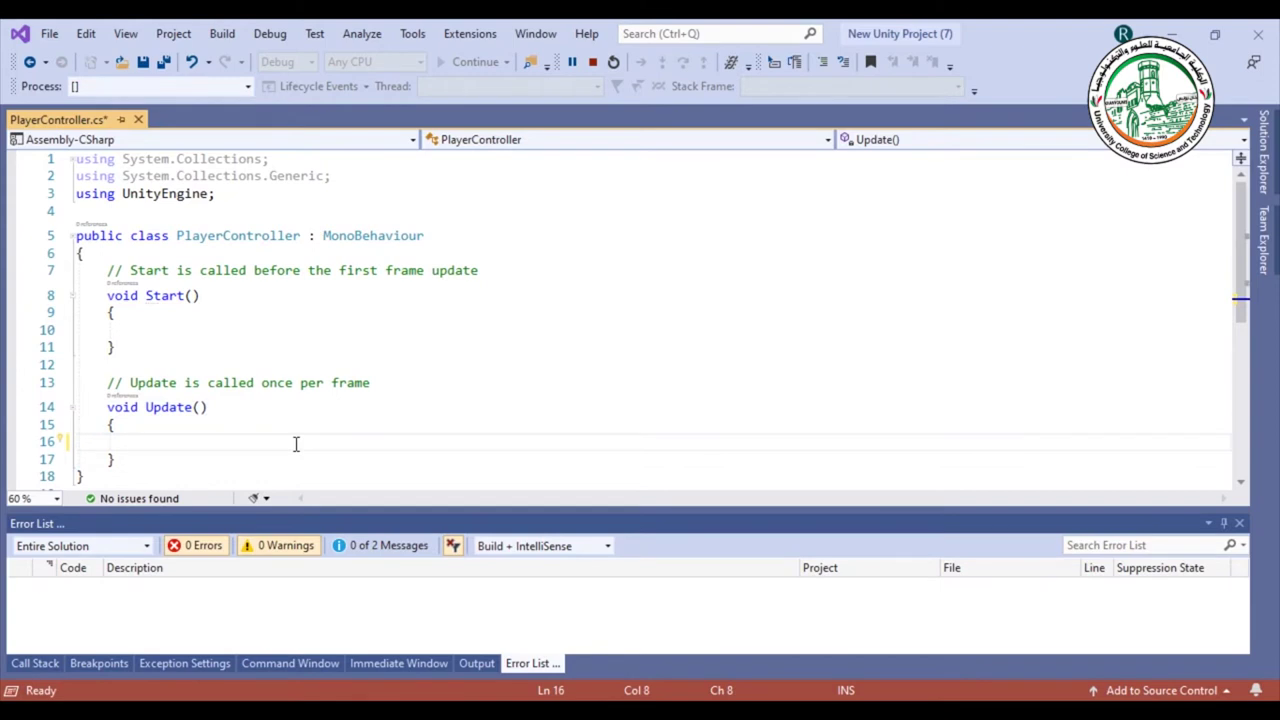
# - Start an if statement in the Update method with Input.GetKey() as its condition
pyautogui.write('if()')
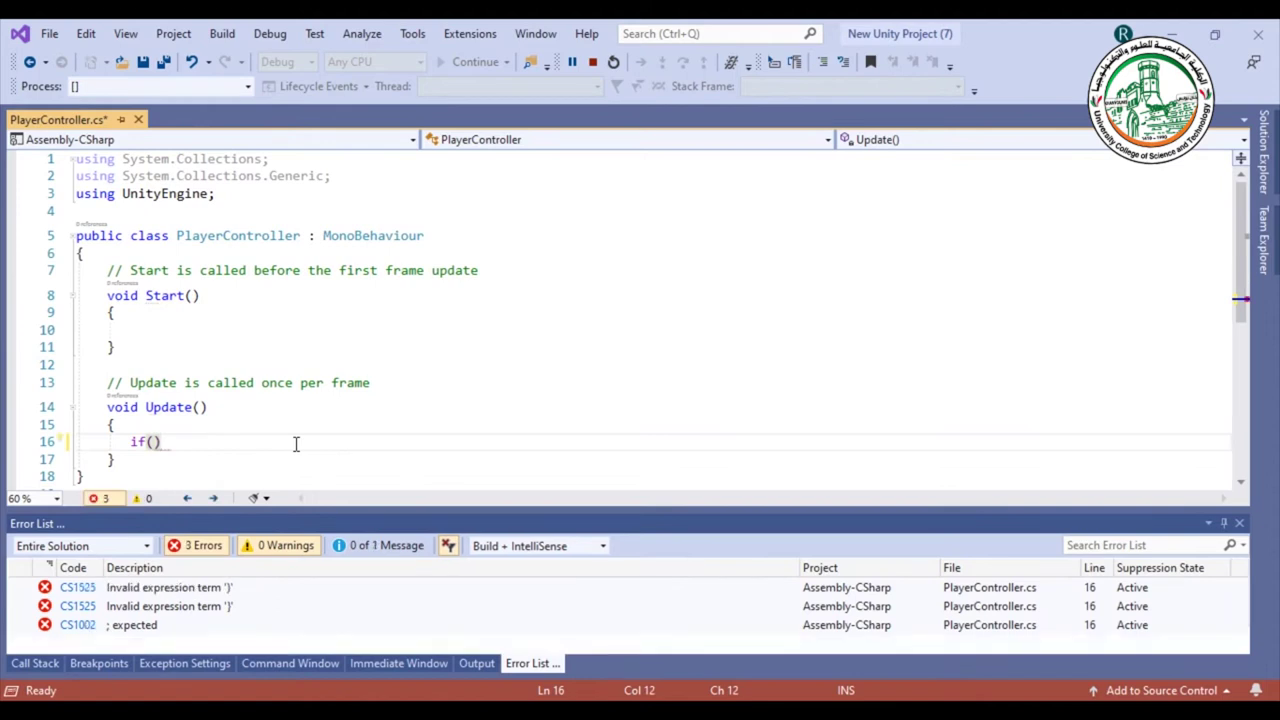
pyautogui.press('Left')
pyautogui.write('if(Inpu')
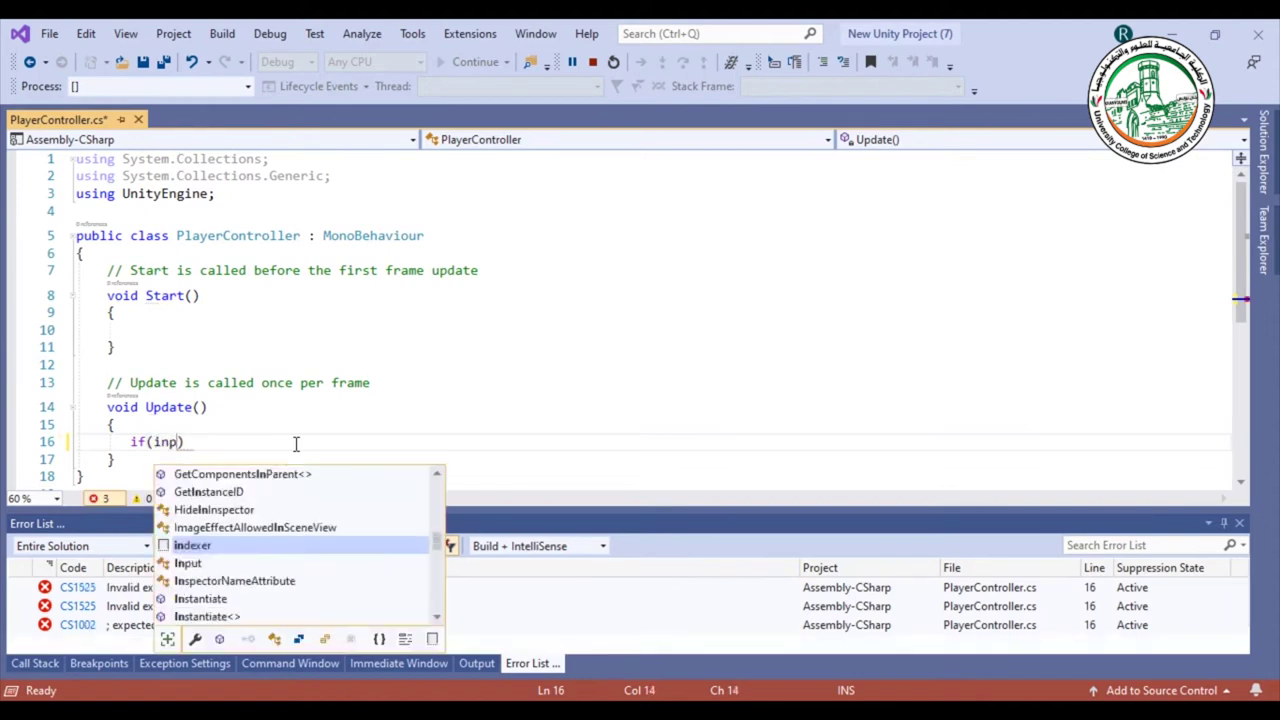
pyautogui.write('t')
pyautogui.press('Tab')
pyautogui.write('.')
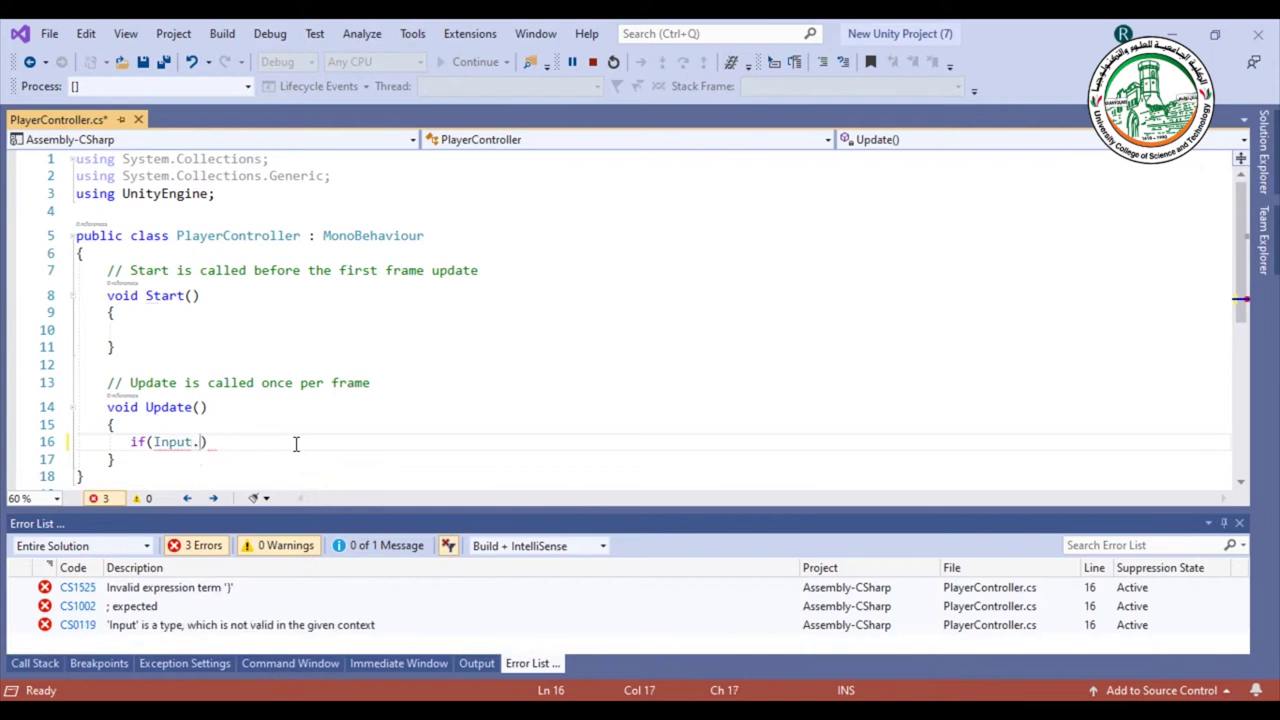
pyautogui.write('getke')
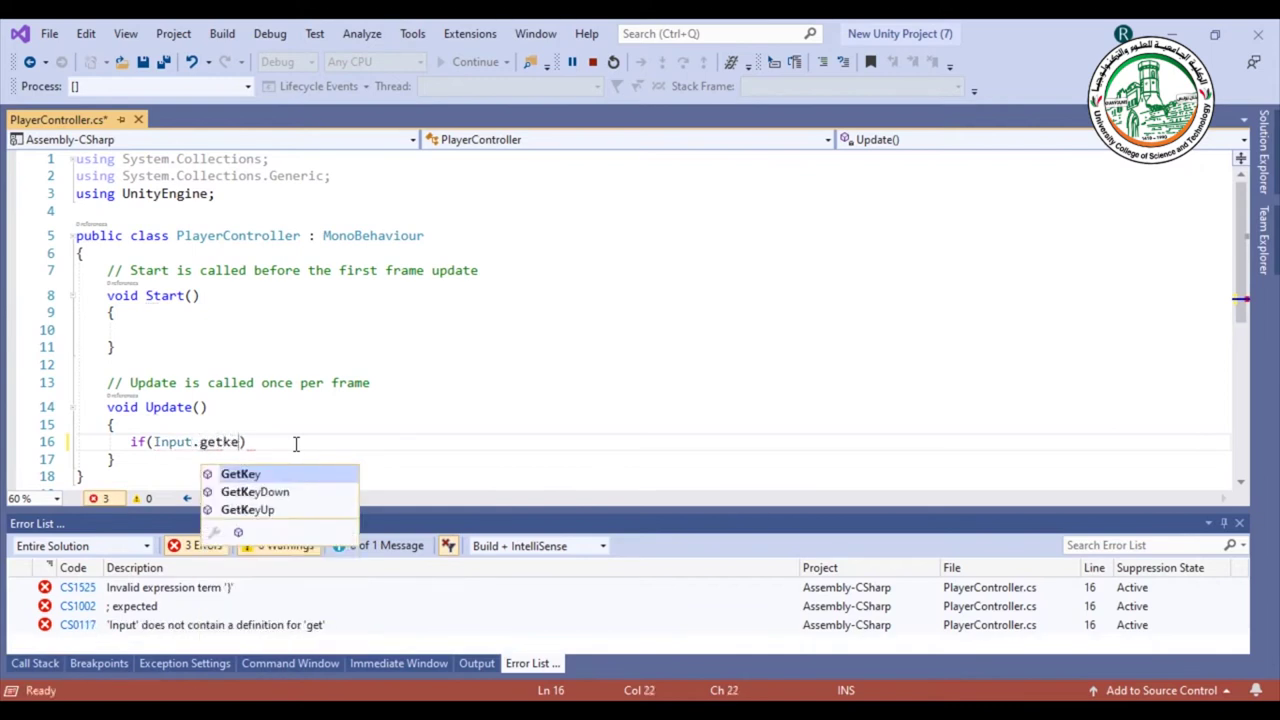
pyautogui.press('Tab')
pyautogui.write('(')
pyautogui.press('Escape')
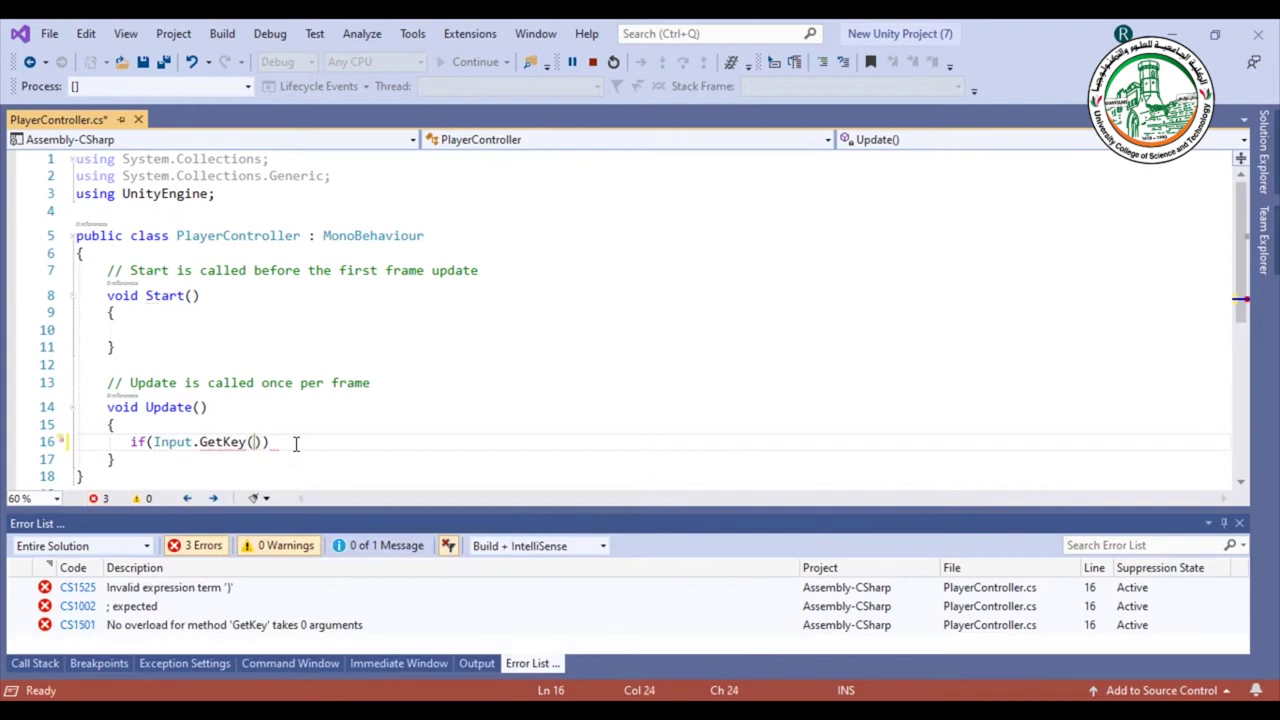
# - Enter KeyCode.UpArrow as the argument of the GetKey call
pyautogui.write('keycode')
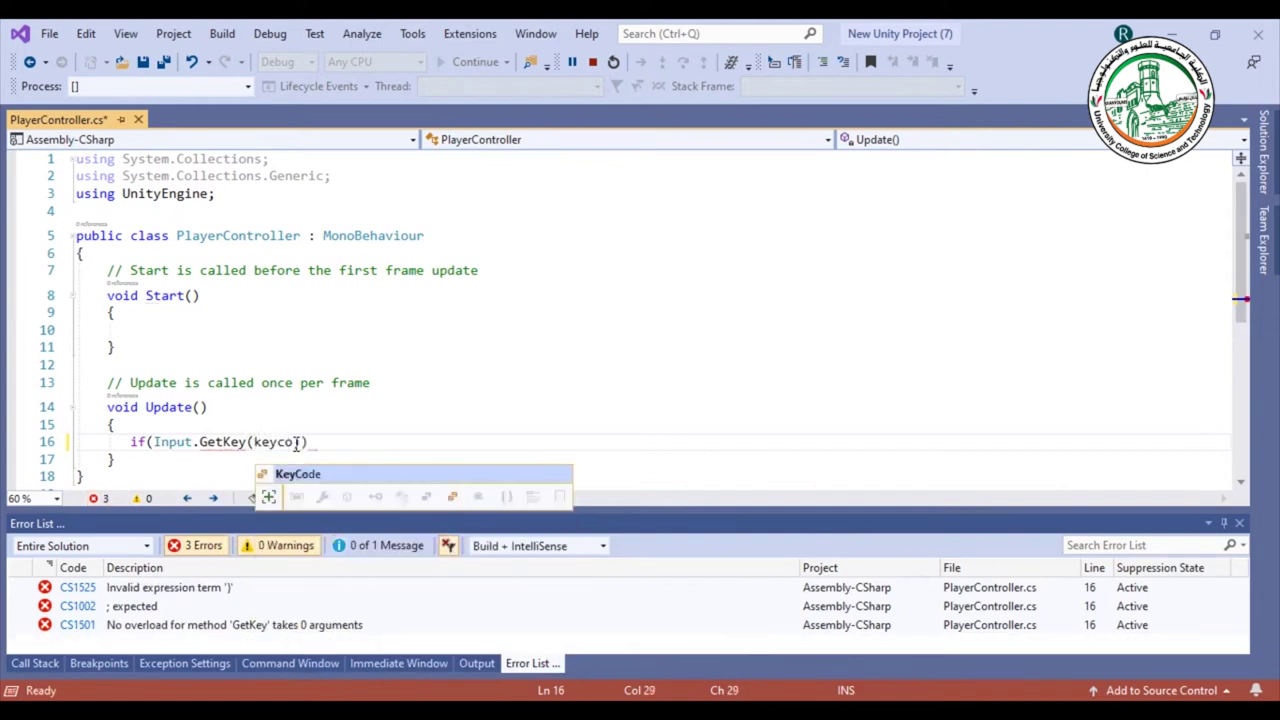
pyautogui.press('Tab')
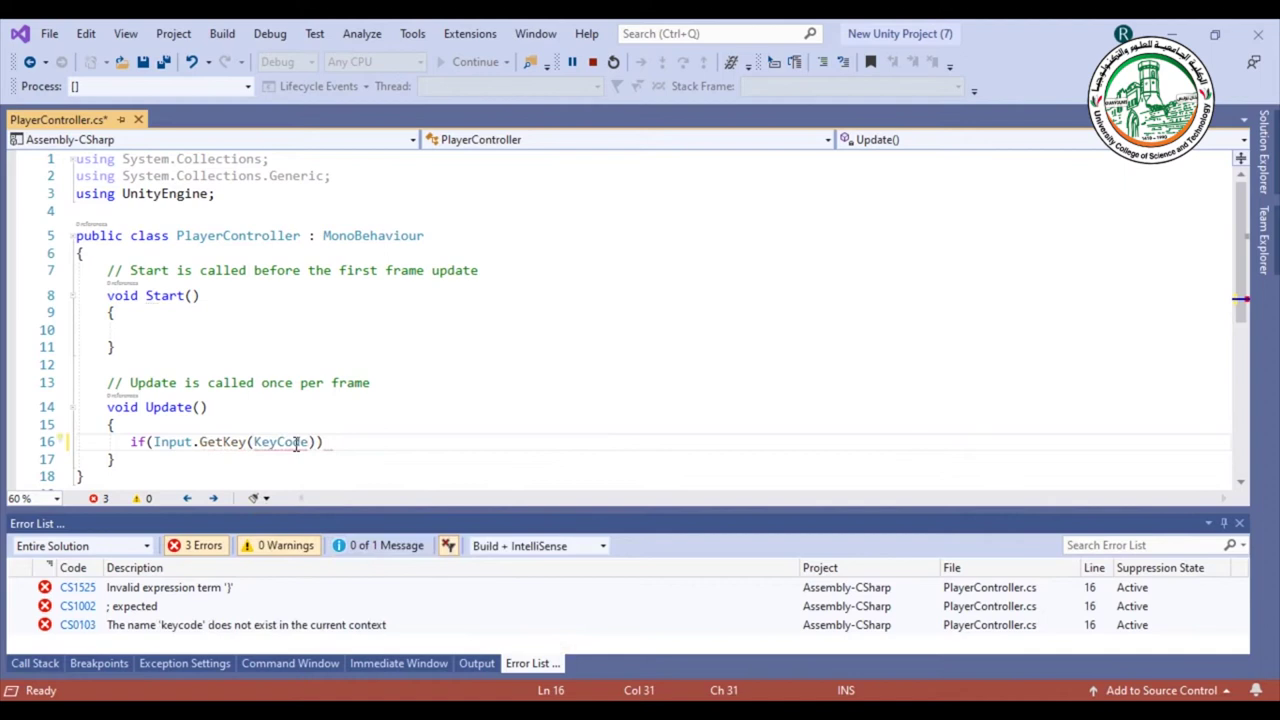
pyautogui.write('.u')
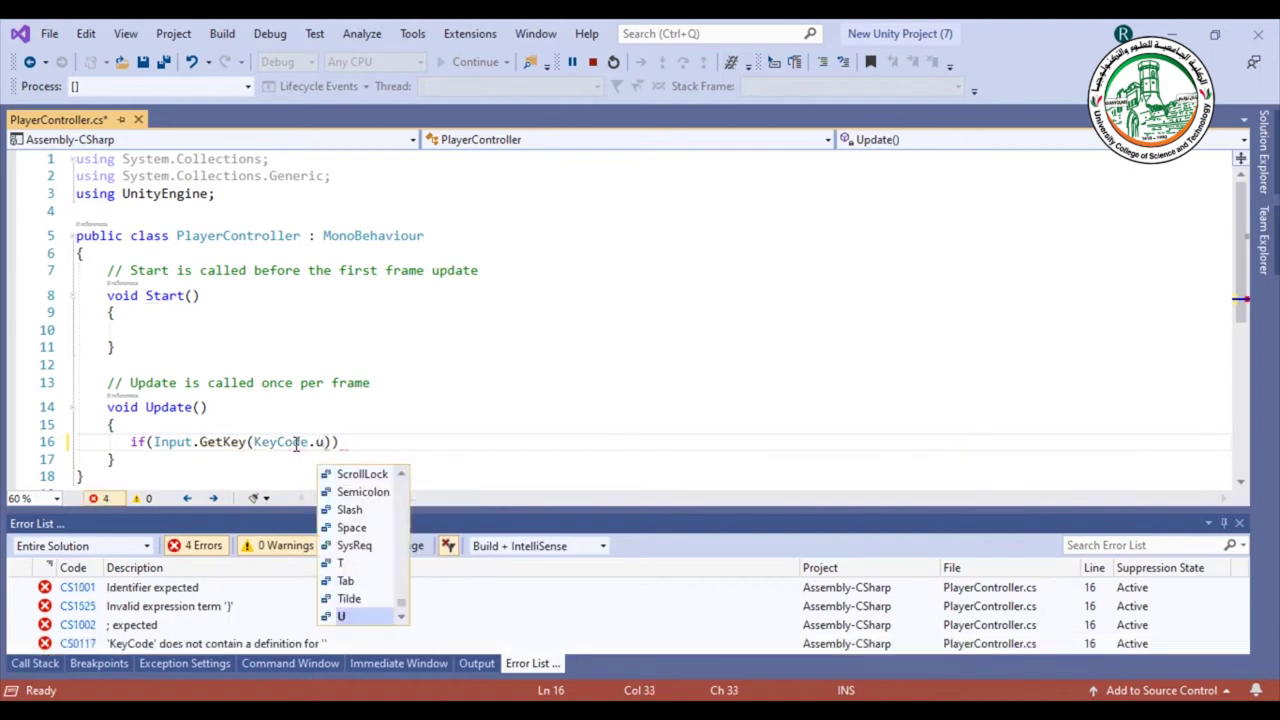
pyautogui.write('p')
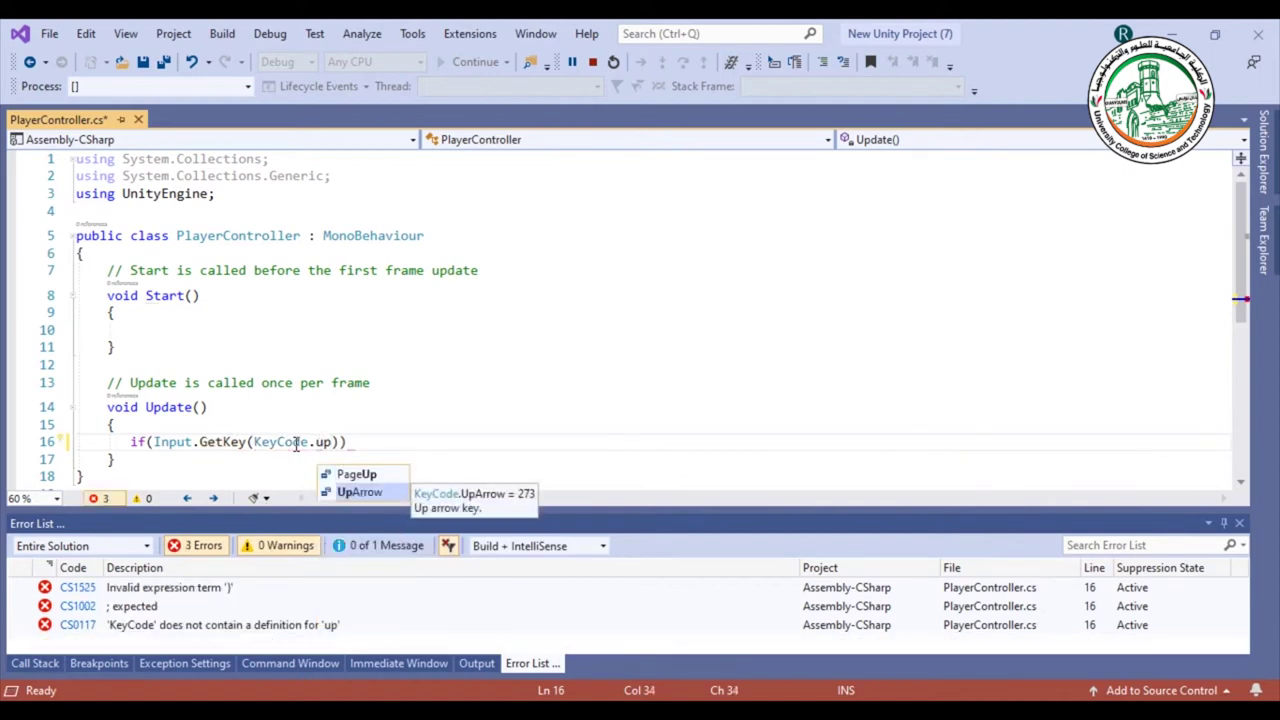
pyautogui.press('Tab')
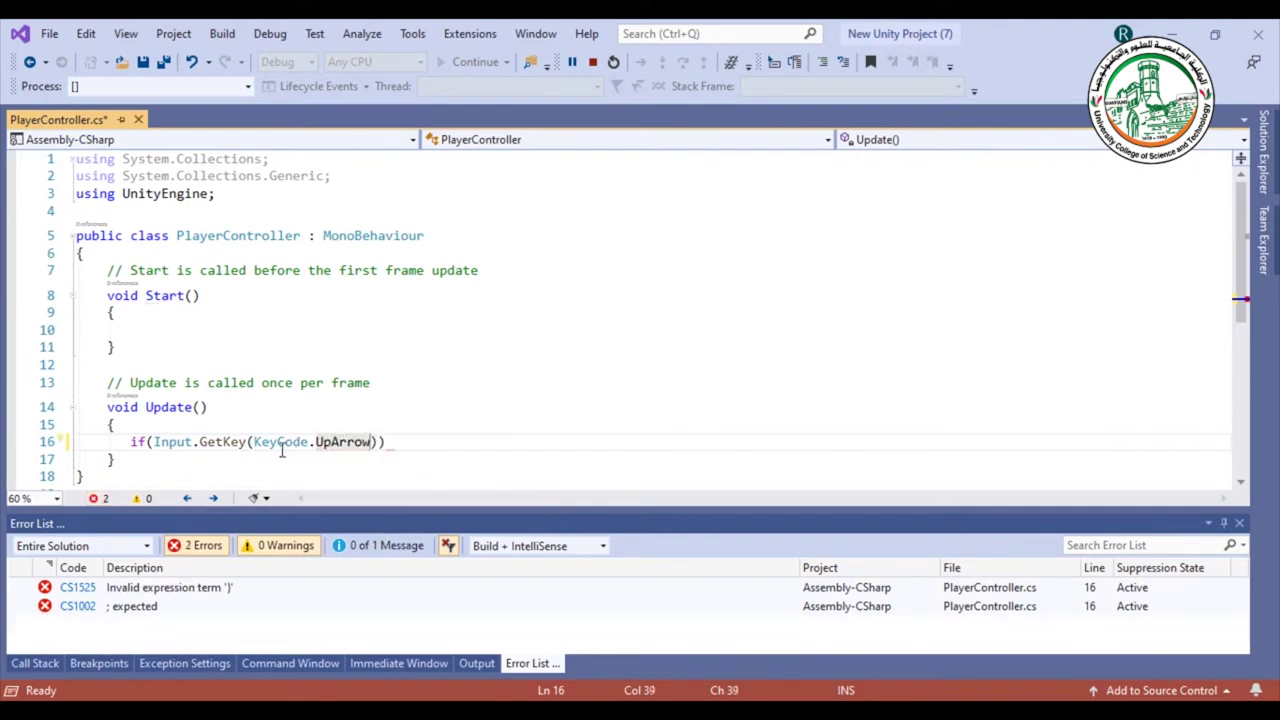
# - Add an empty block in braces below the up-arrow if condition
pyautogui.moveTo(153, 441); pyautogui.dragTo(380, 441)
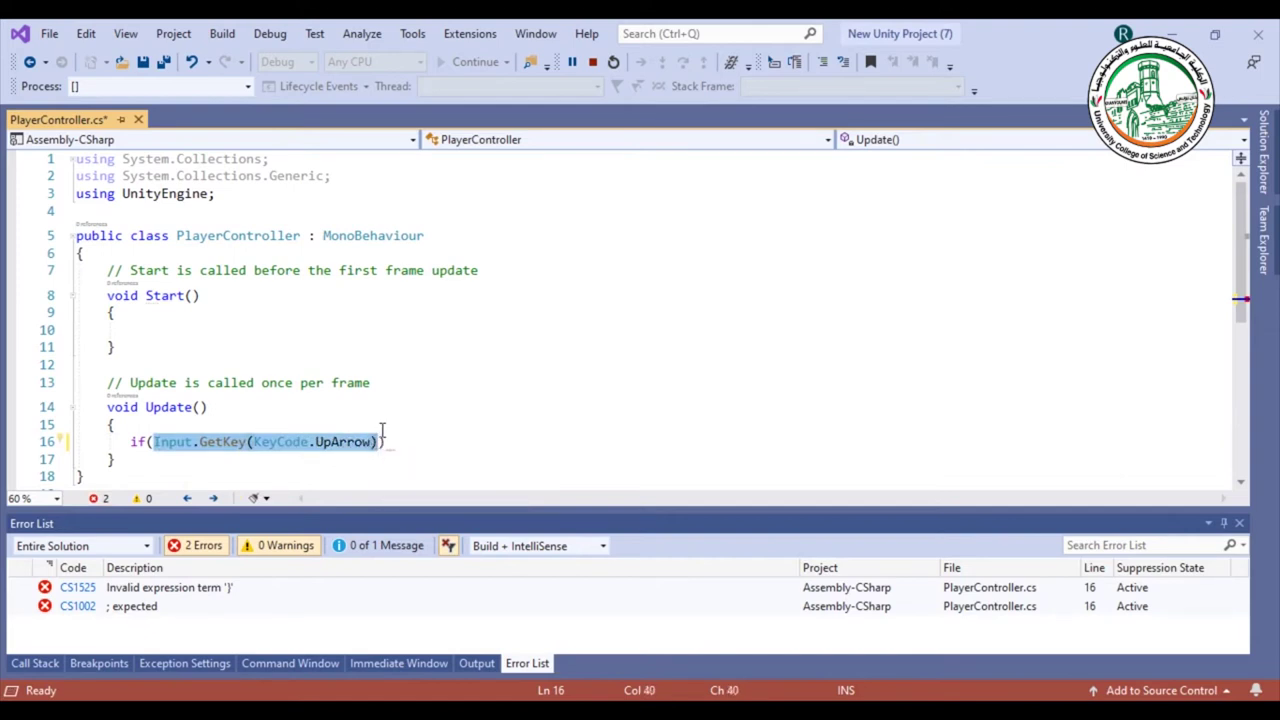
pyautogui.click(411, 442)
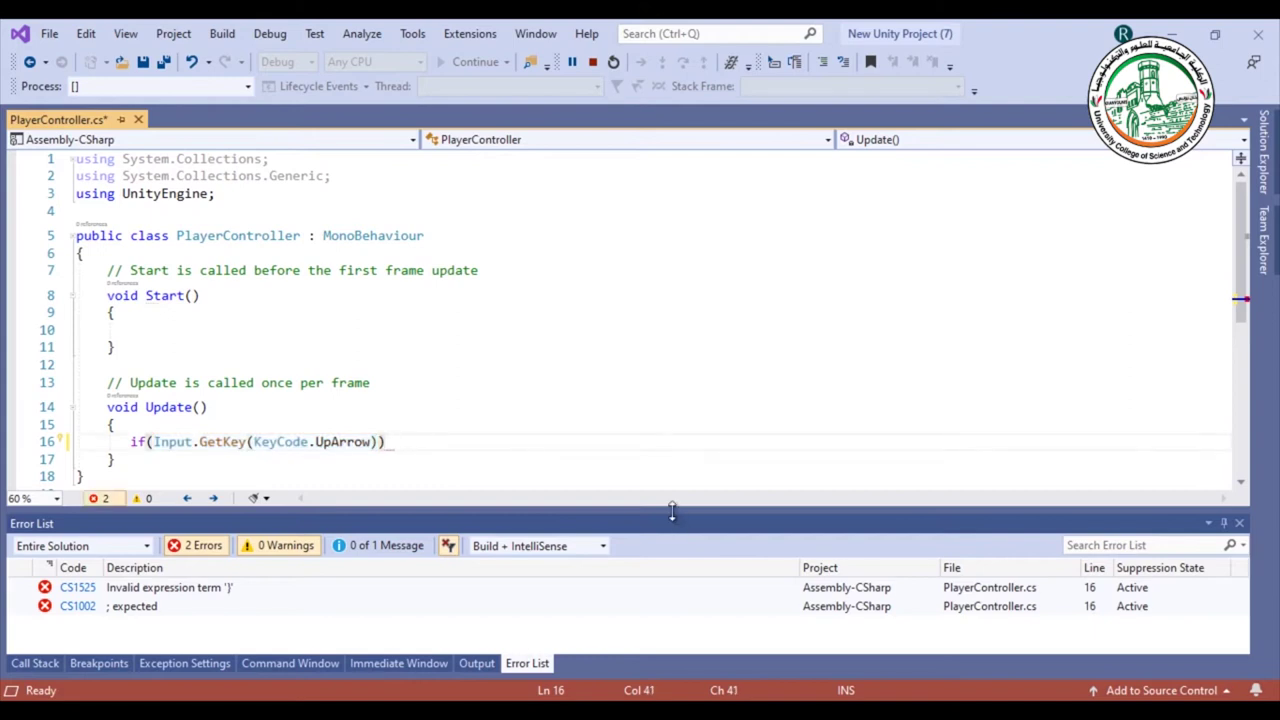
pyautogui.press('Return')
pyautogui.write('{')
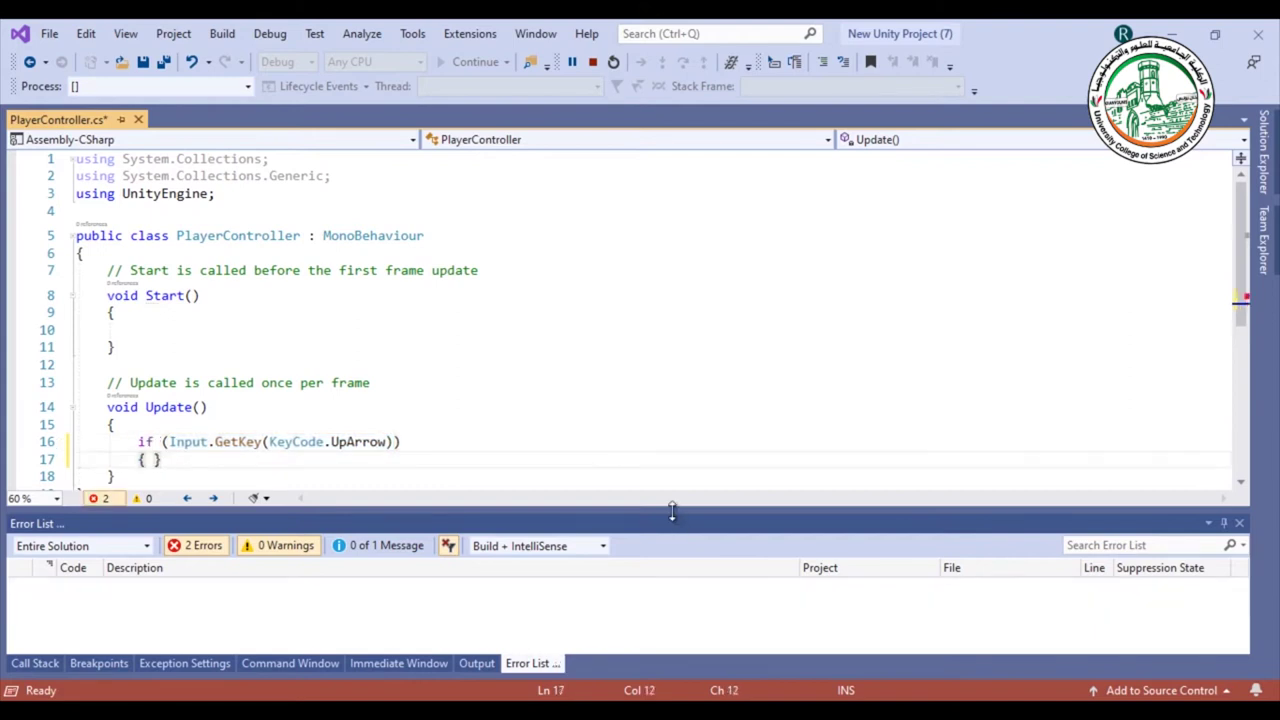
pyautogui.press('Return')
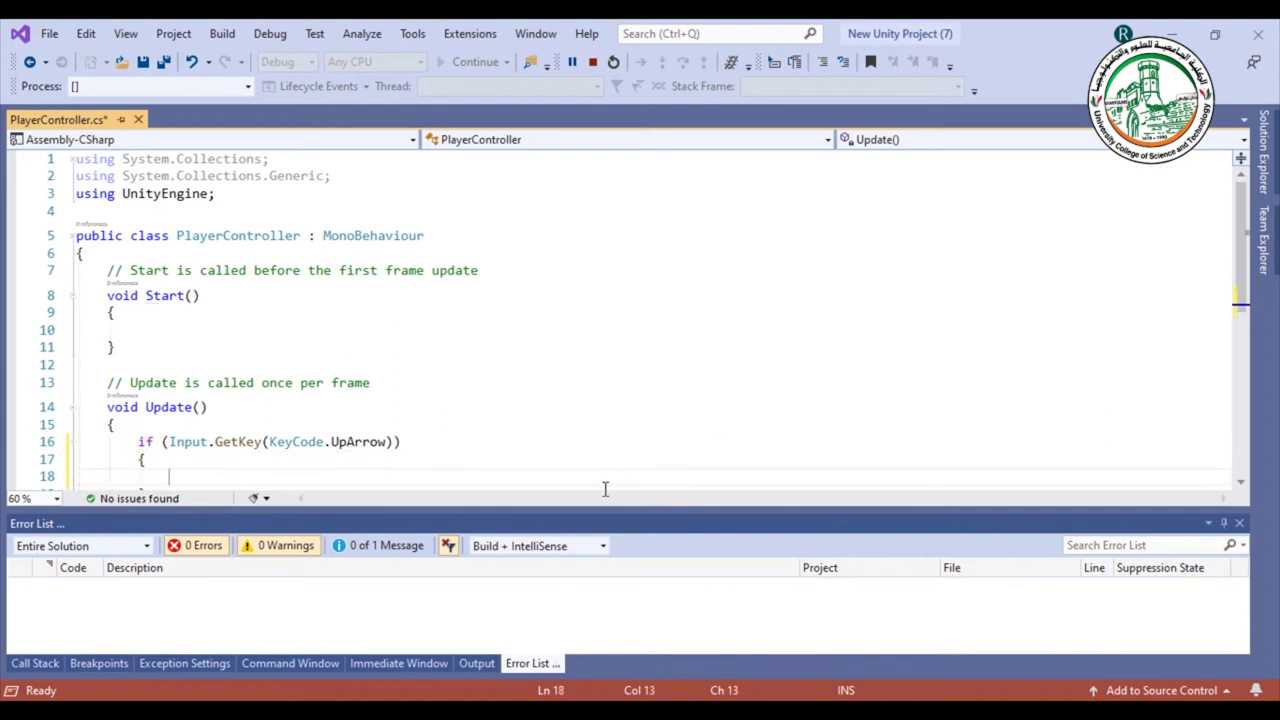
pyautogui.scroll(-1, 579, 479)
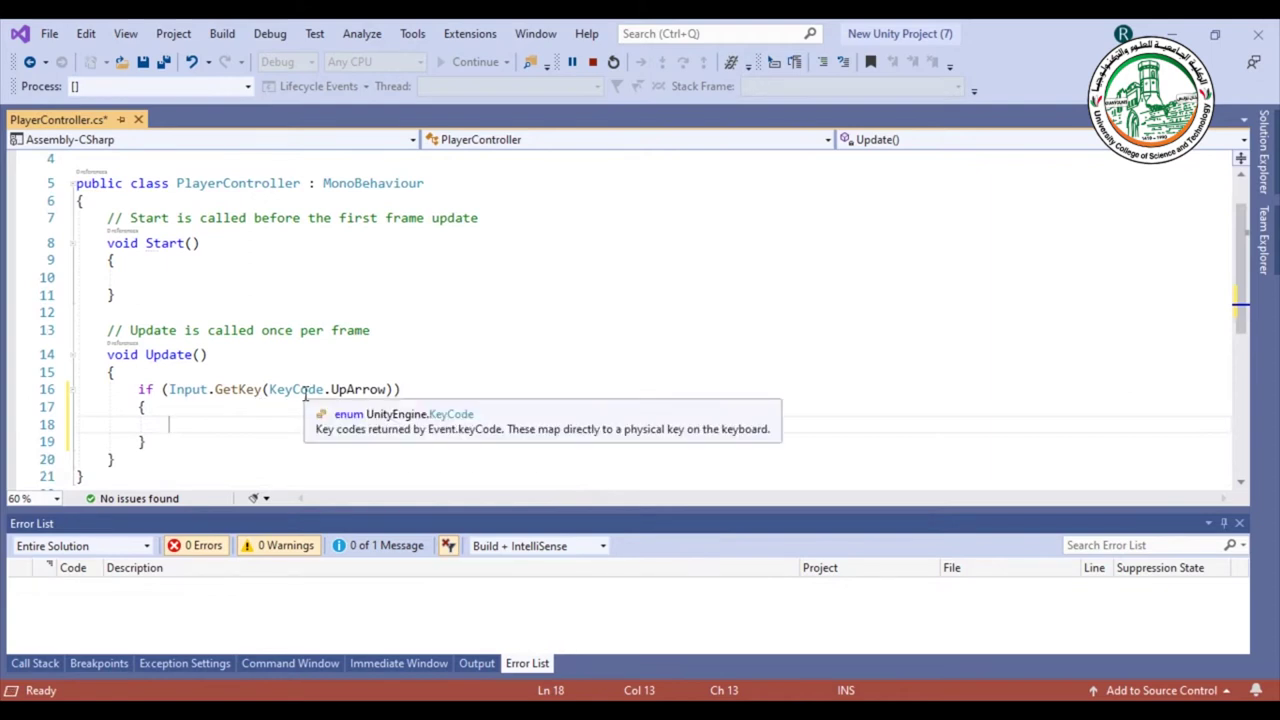
# - Enter transform.Translate inside the up-arrow if block
pyautogui.write('transf')
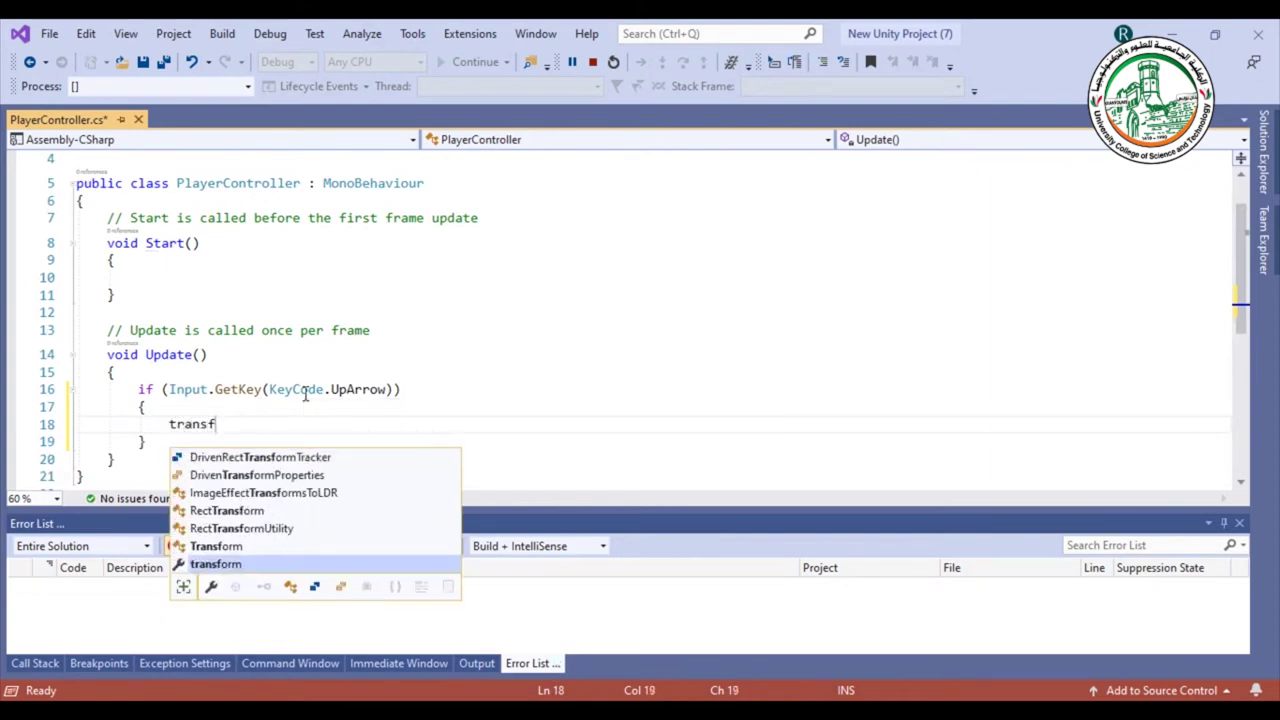
pyautogui.write('orm.')
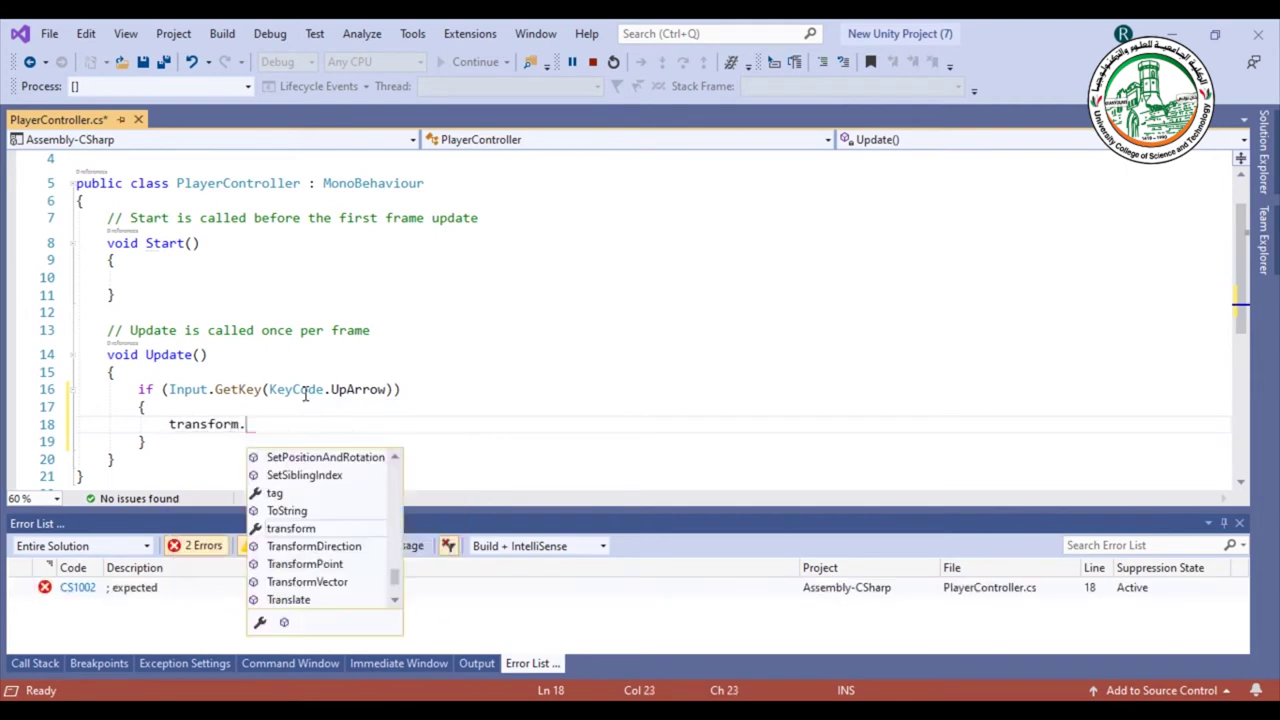
pyautogui.write('transl')
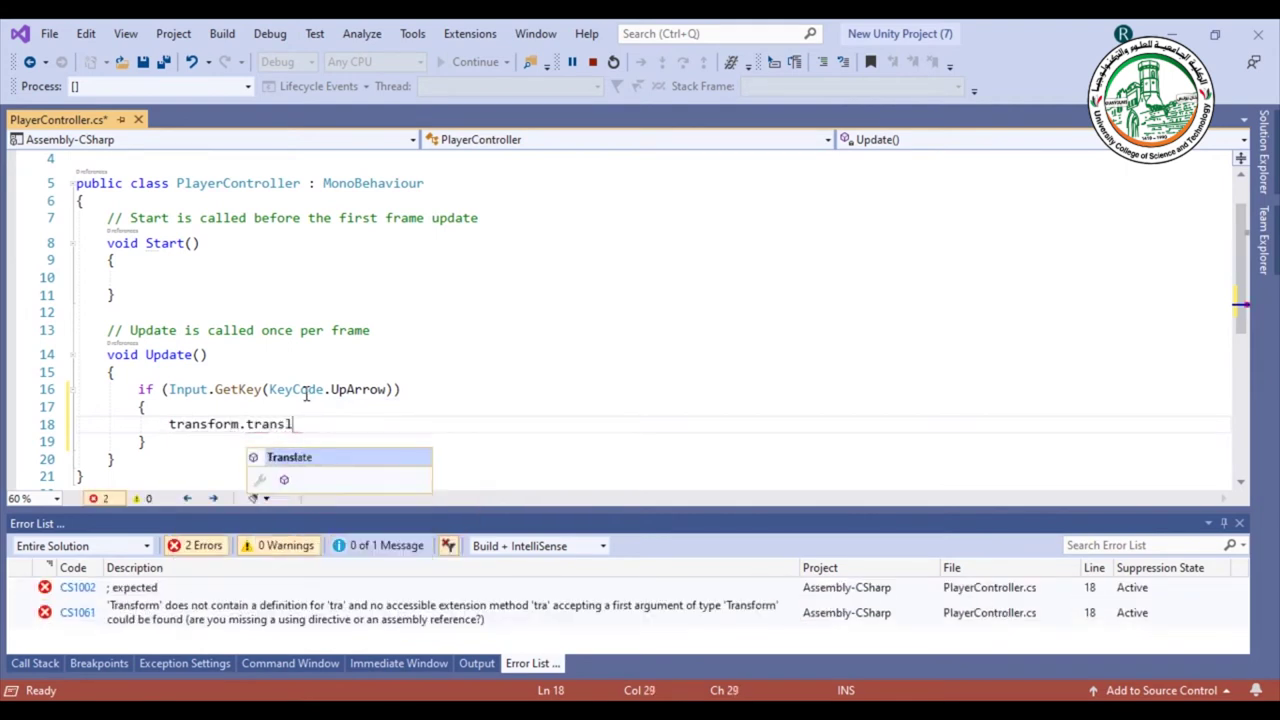
pyautogui.press('Tab')
# - Highlight transform, check the Player object and project assets in Unity, and return to Visual Studio
pyautogui.moveTo(170, 424); pyautogui.dragTo(238, 426)
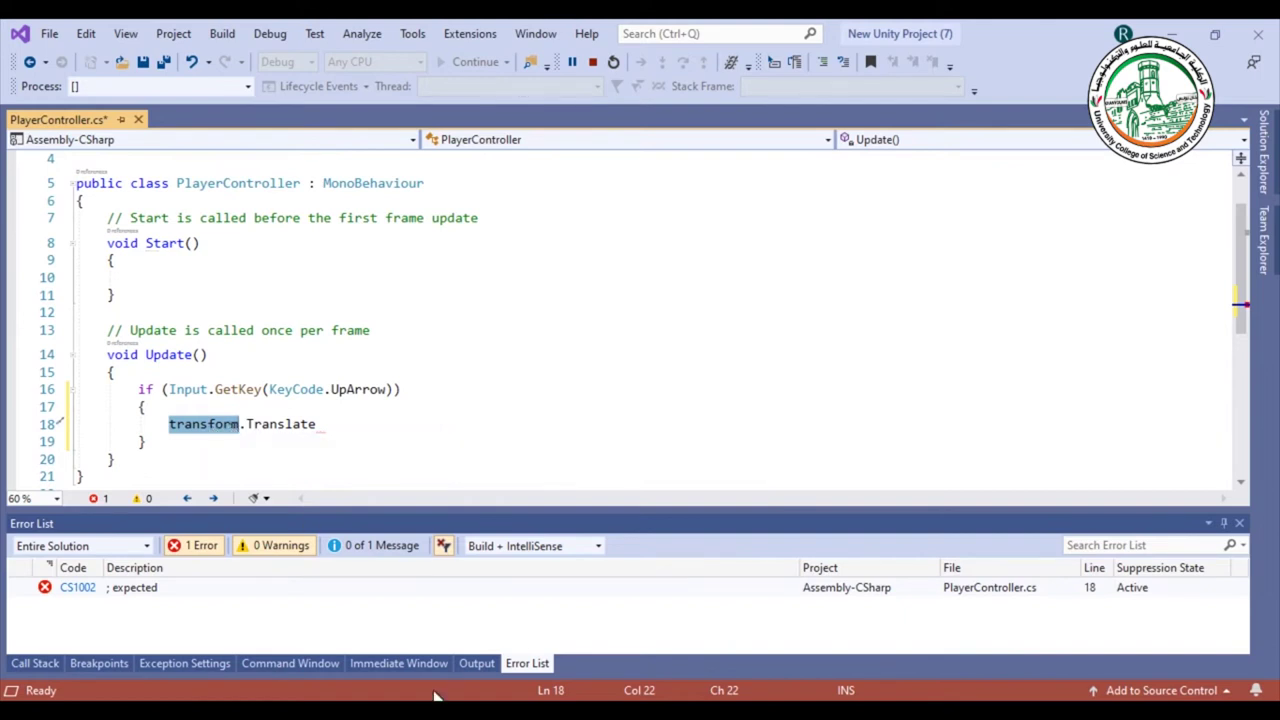
pyautogui.moveTo(481, 705)
pyautogui.click(585, 630)
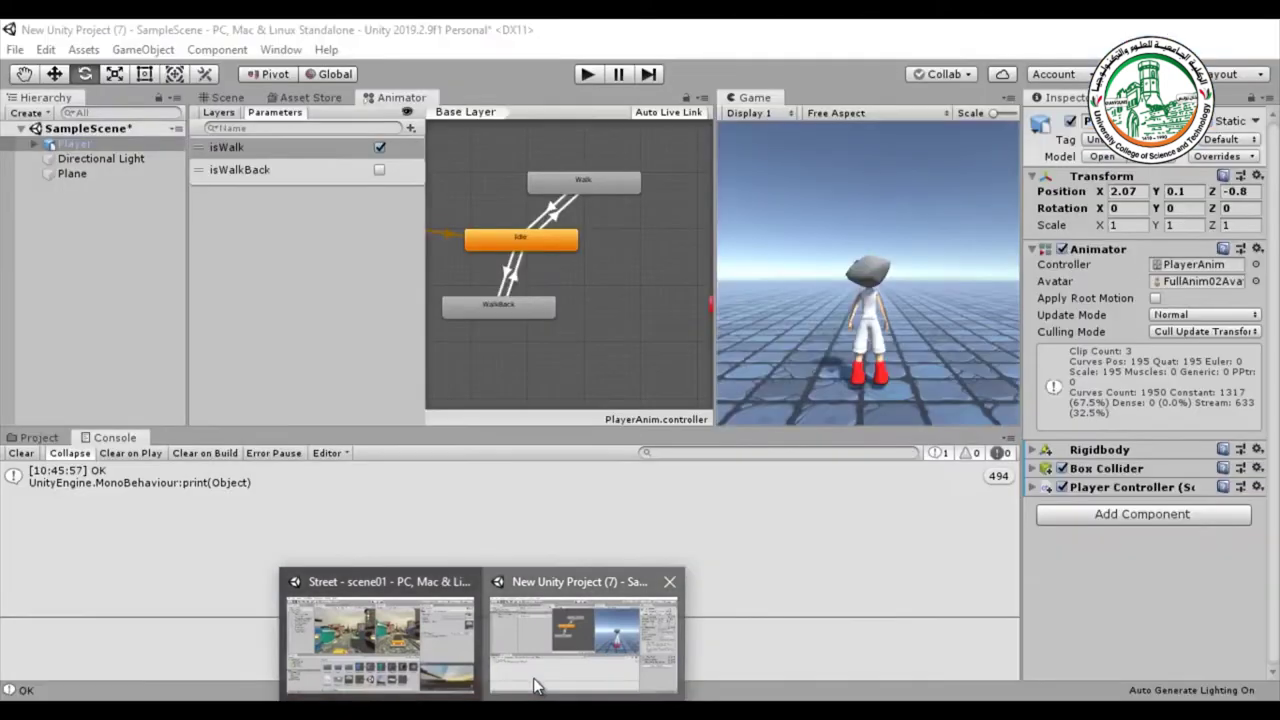
pyautogui.click(38, 437)
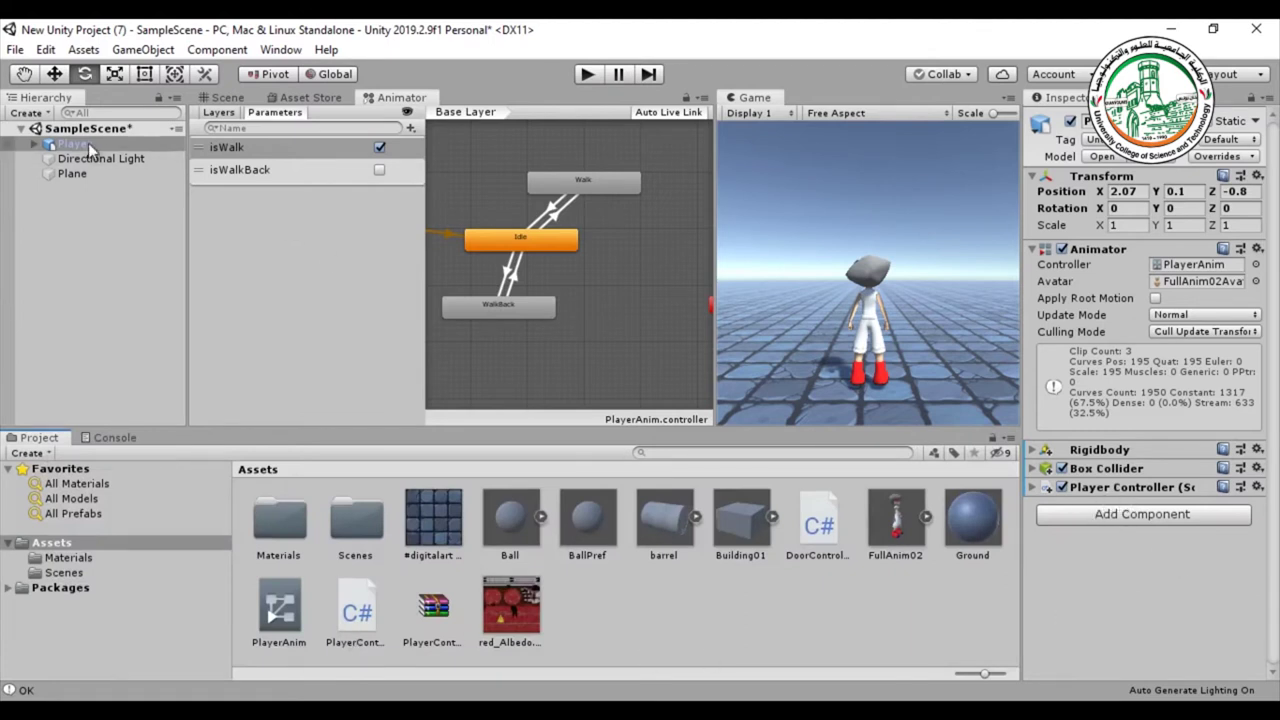
pyautogui.hotkey('alt', 'Tab')
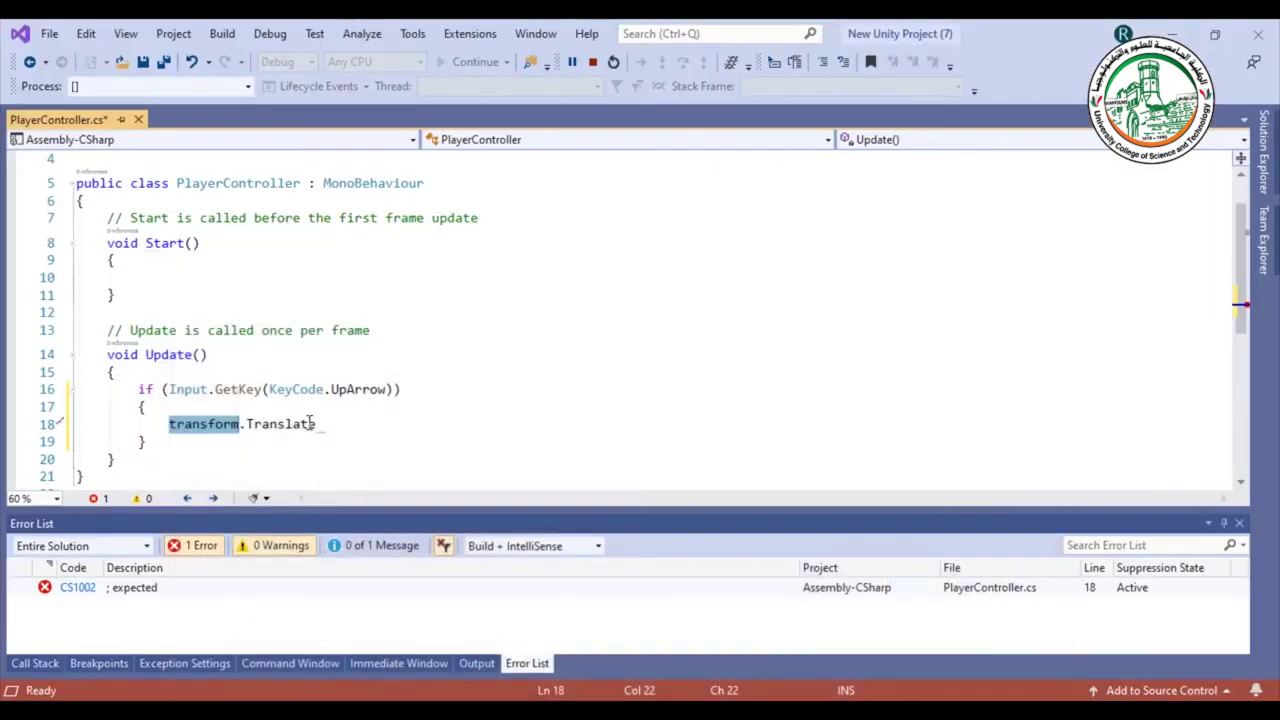
# - Delete the Translate method name, view the completion suggestions for transform, and try retyping the name
pyautogui.click(384, 432)
pyautogui.press('BackSpace')
pyautogui.press('BackSpace')
pyautogui.press('BackSpace')
pyautogui.press('BackSpace')
pyautogui.press('BackSpace')
pyautogui.press('BackSpace')
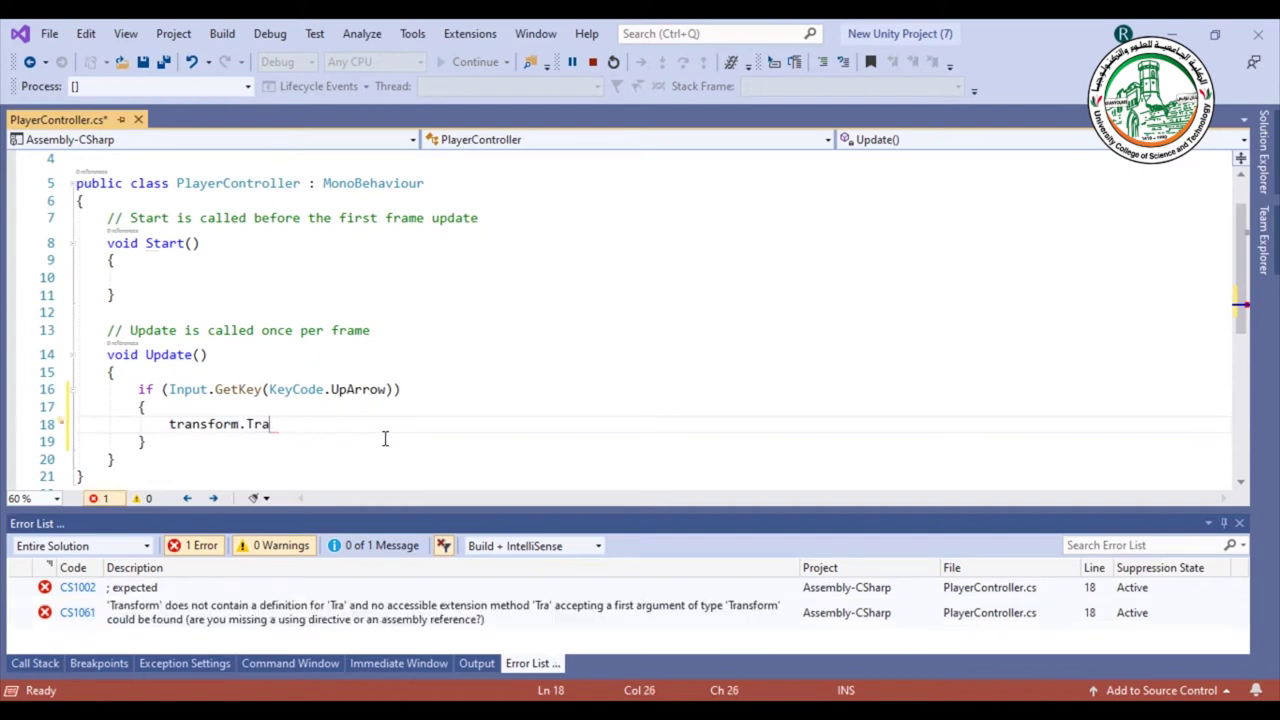
pyautogui.hotkey('ctrl', 'space')
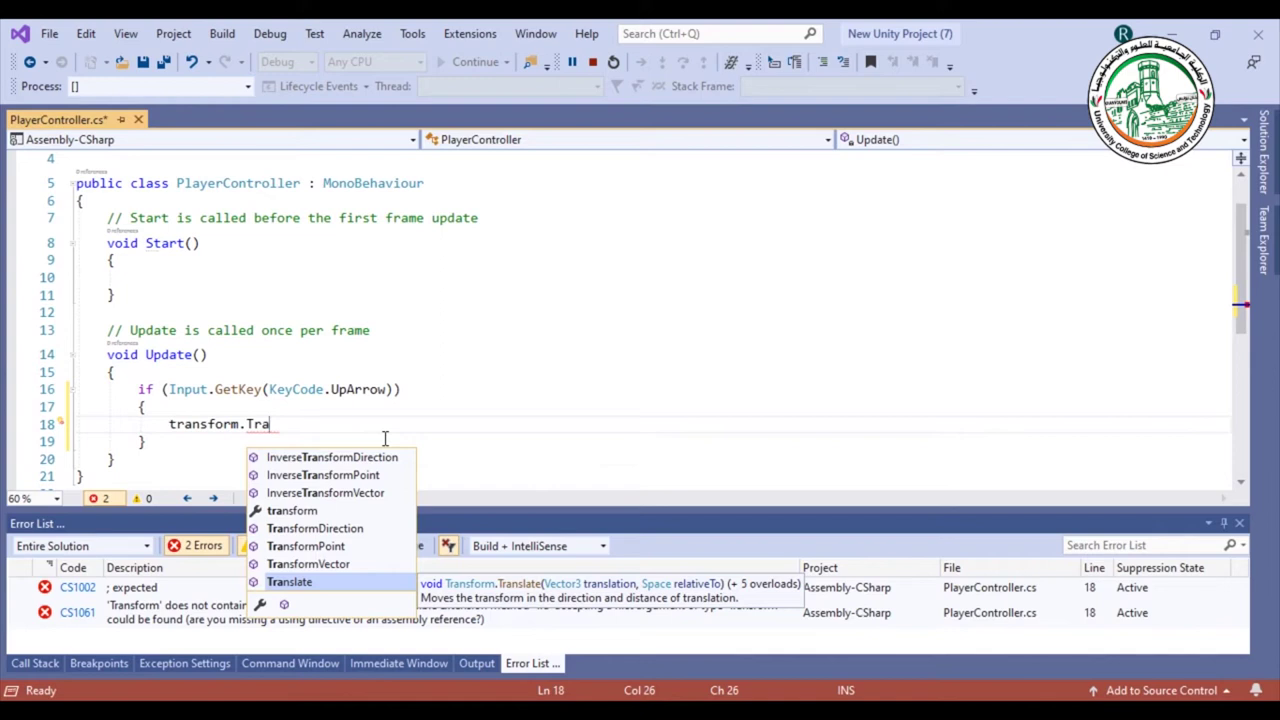
pyautogui.press('BackSpace')
pyautogui.press('BackSpace')
pyautogui.press('BackSpace')
pyautogui.press('BackSpace')
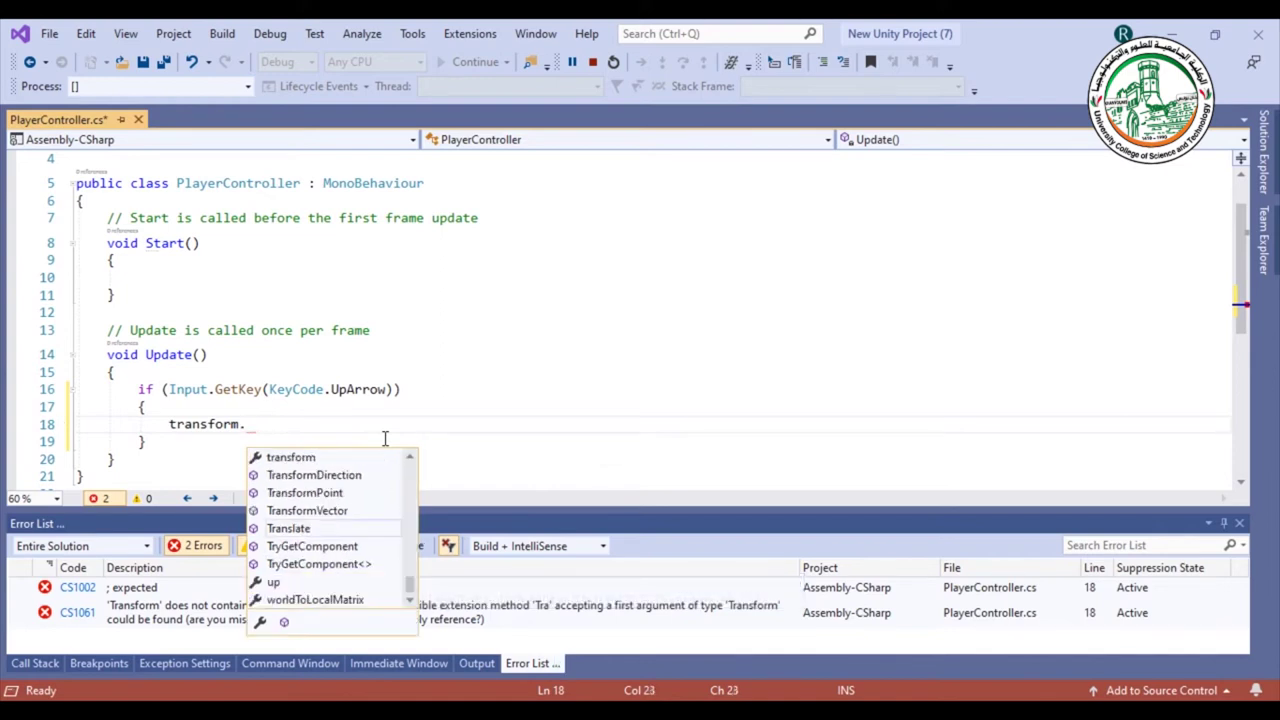
pyautogui.write('.tr')
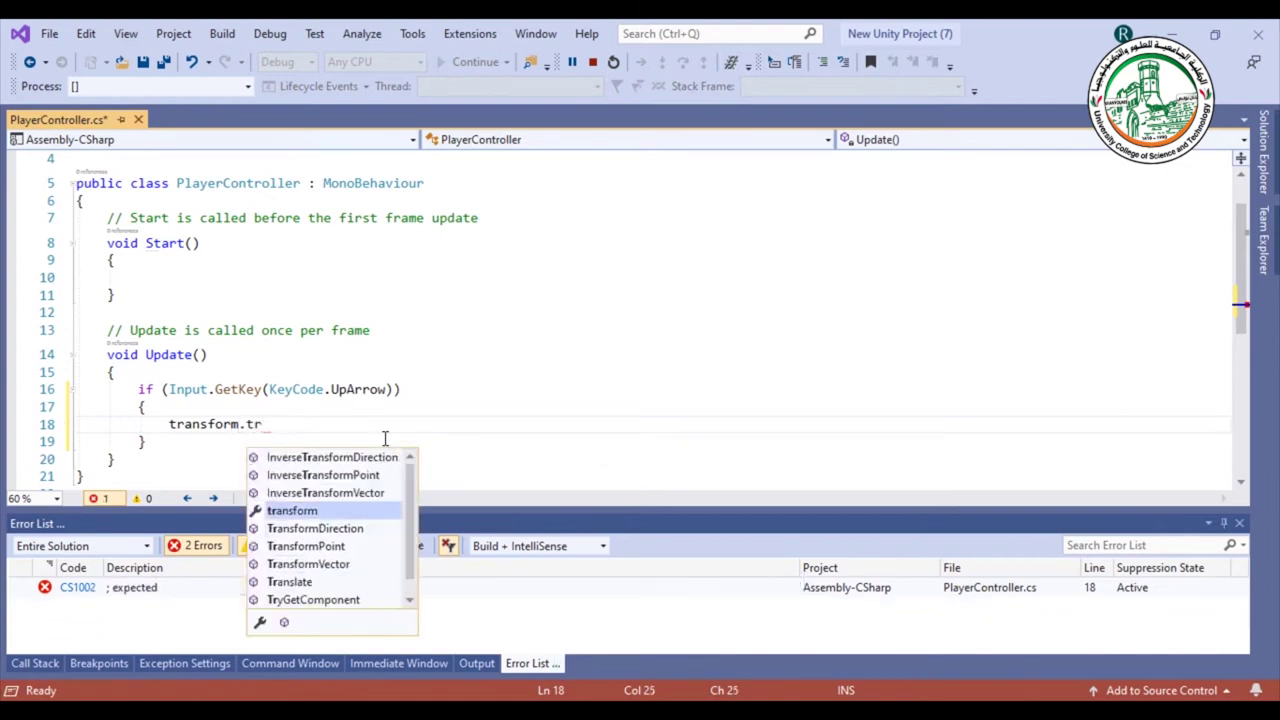
pyautogui.write('ansate')
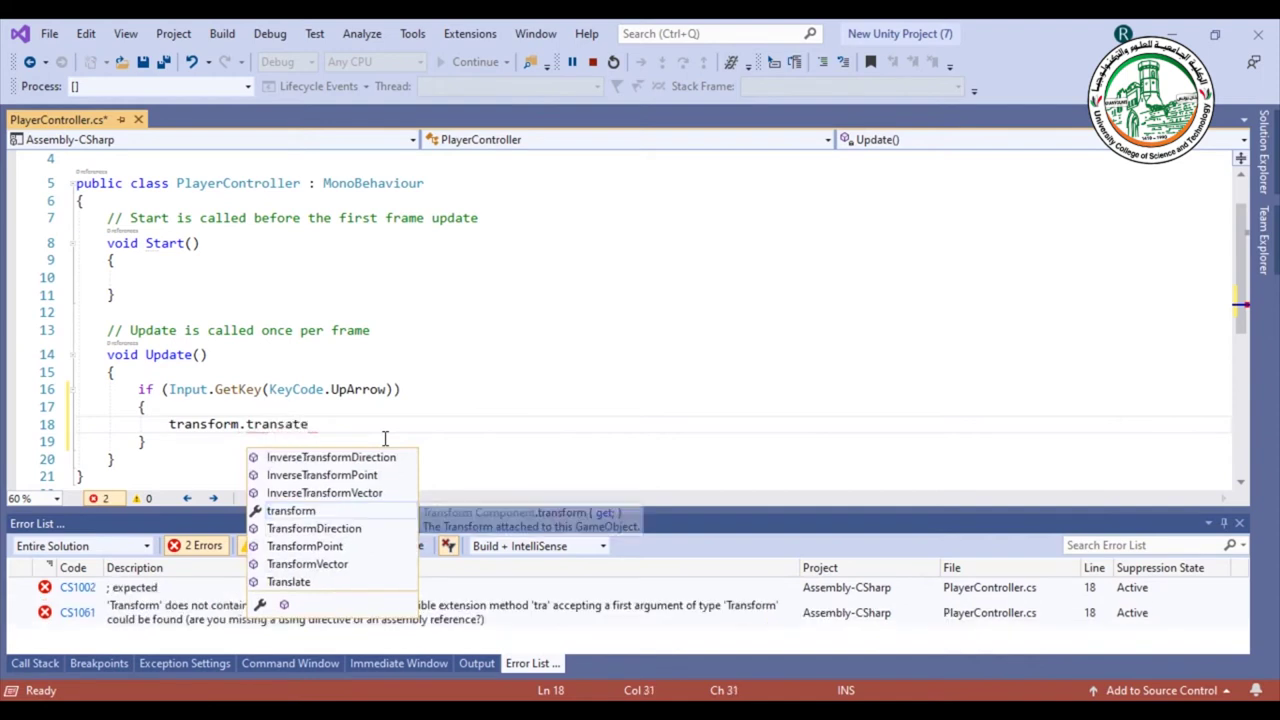
# - Clear the misspelled method name and complete the statement again as transform.Translate
pyautogui.press('Escape')
pyautogui.press('BackSpace')
pyautogui.press('BackSpace')
pyautogui.press('BackSpace')
pyautogui.press('BackSpace')
pyautogui.press('BackSpace')
pyautogui.press('BackSpace')
pyautogui.press('BackSpace')
pyautogui.press('BackSpace')
pyautogui.write('trans')
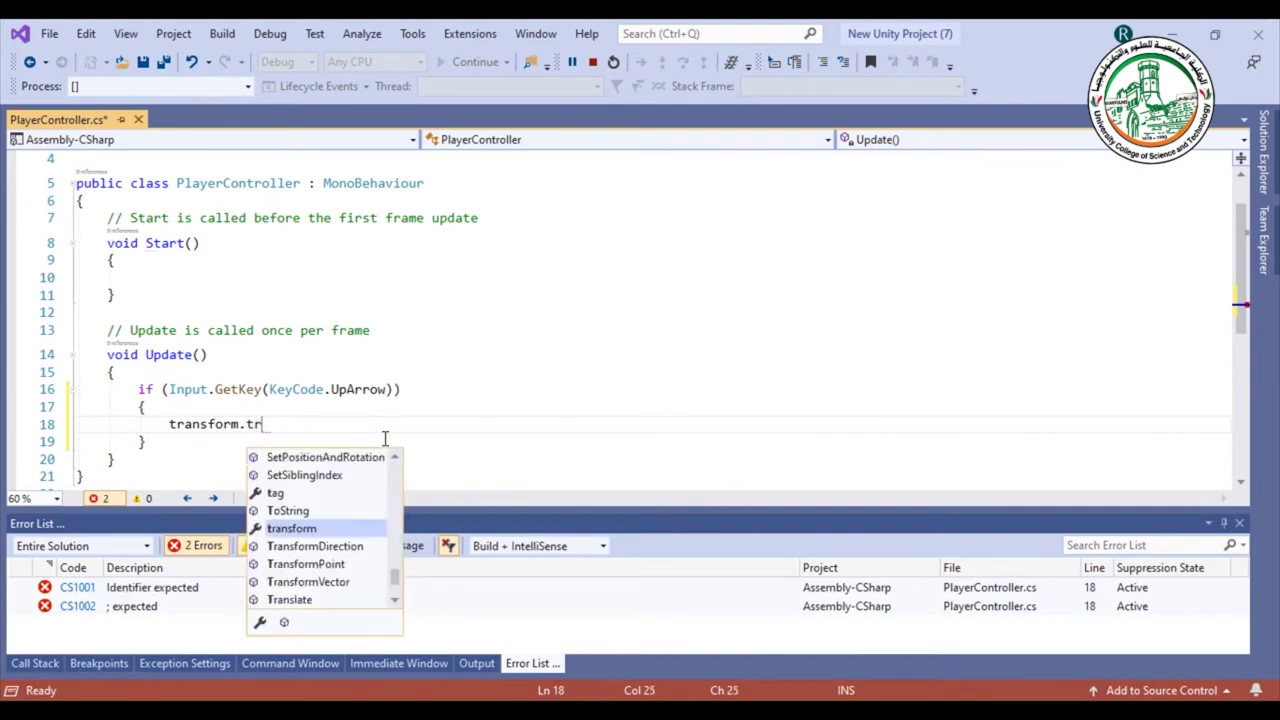
pyautogui.write('late')
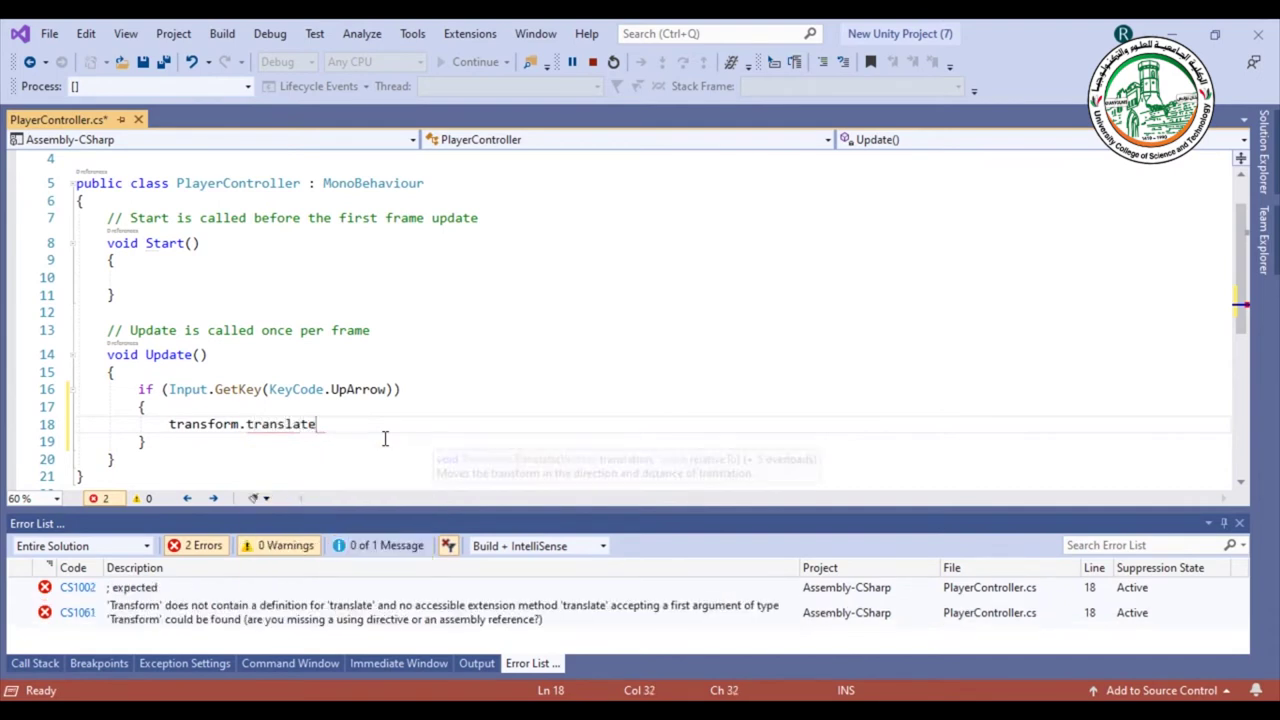
pyautogui.hotkey('ctrl', 'space')
pyautogui.press('Tab')
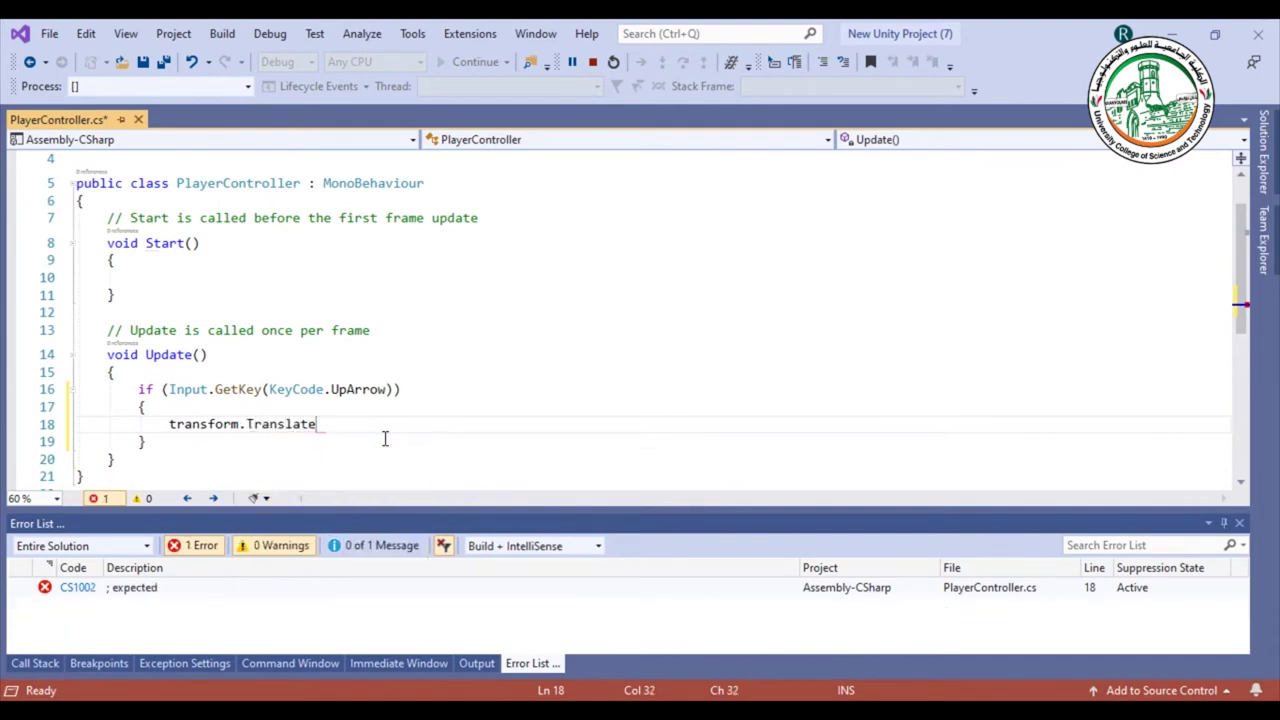
# - Add parentheses to the Translate call and browse its overloads to the float x, float y, float z version
pyautogui.write('(')
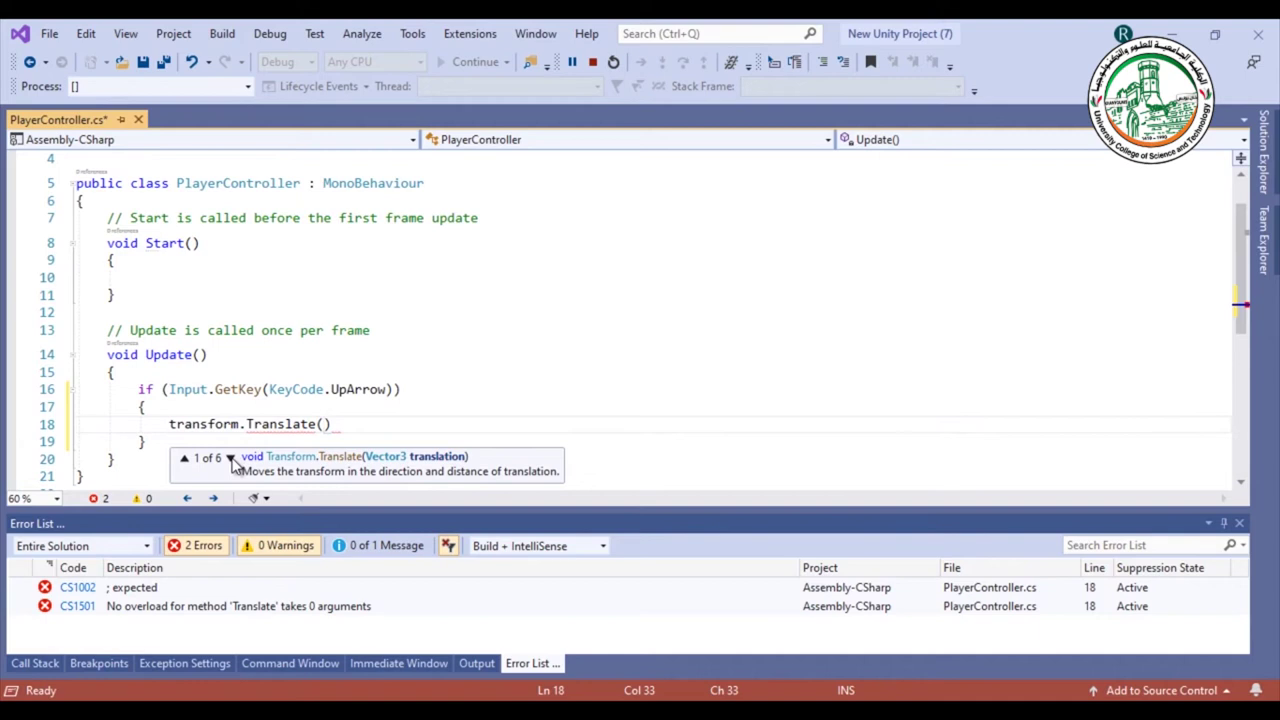
pyautogui.press('Down')
pyautogui.press('Down')
pyautogui.press('Down')
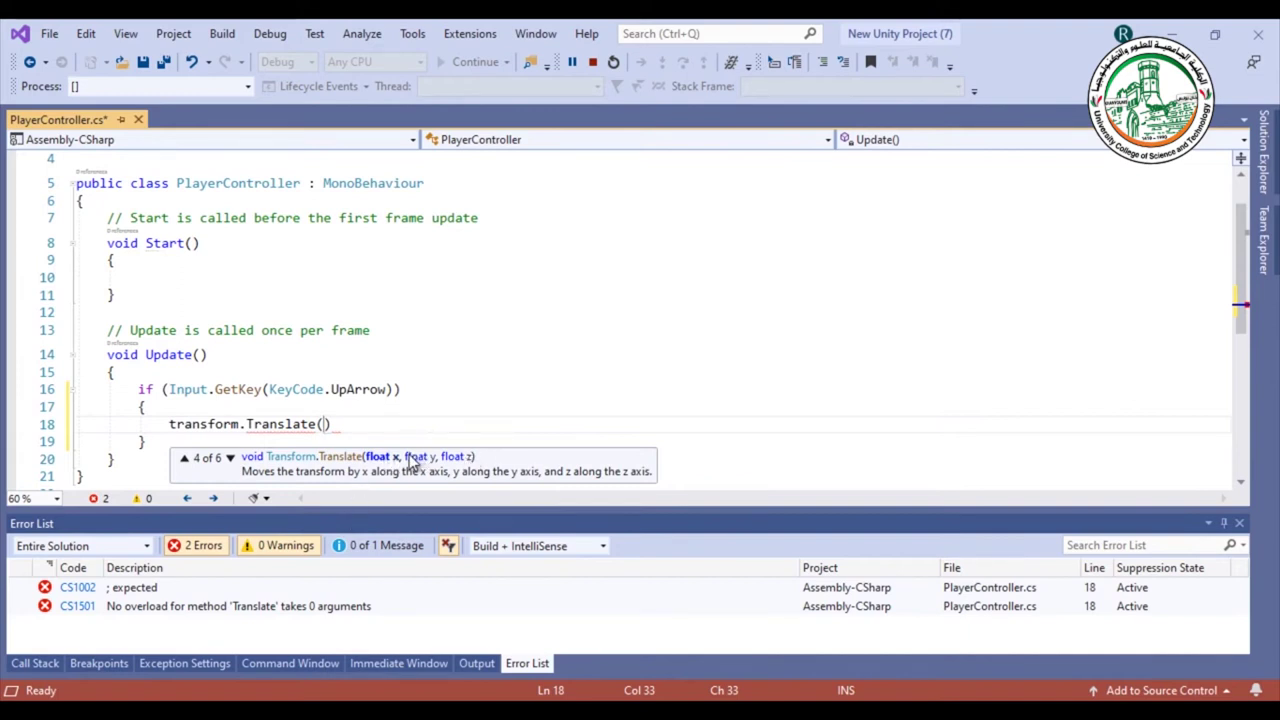
pyautogui.moveTo(325, 423)
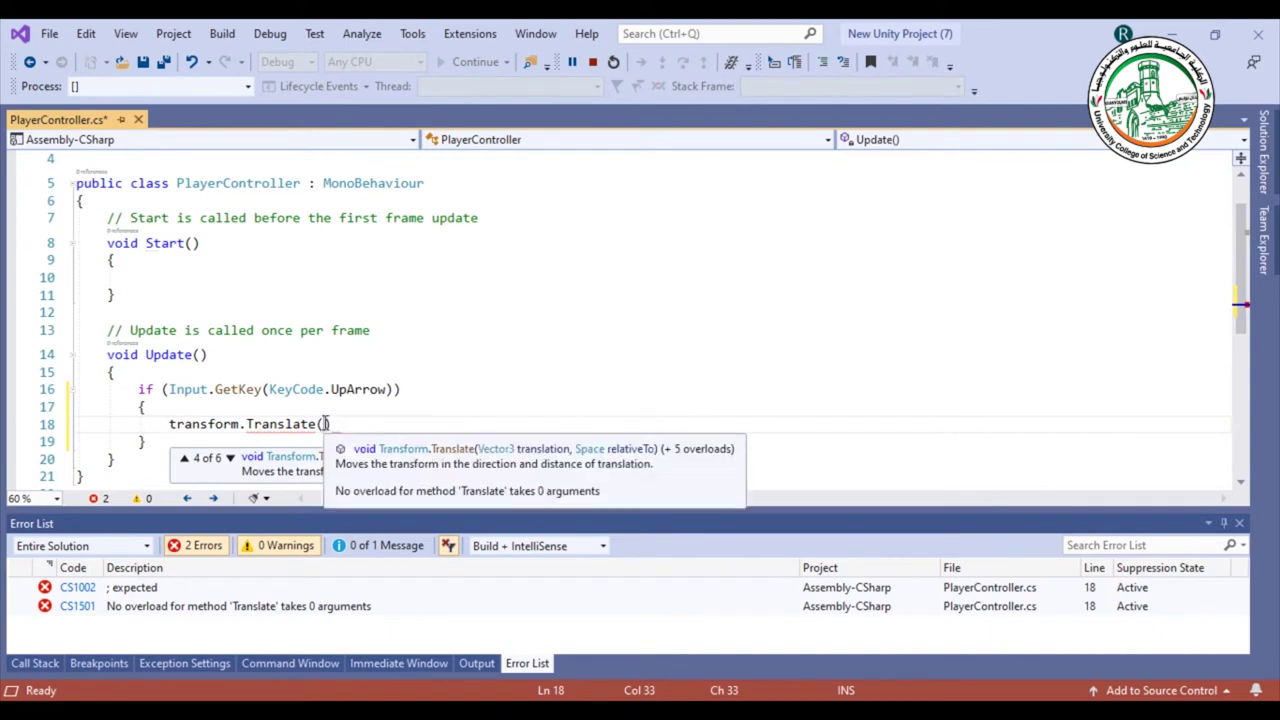
pyautogui.press('Escape')
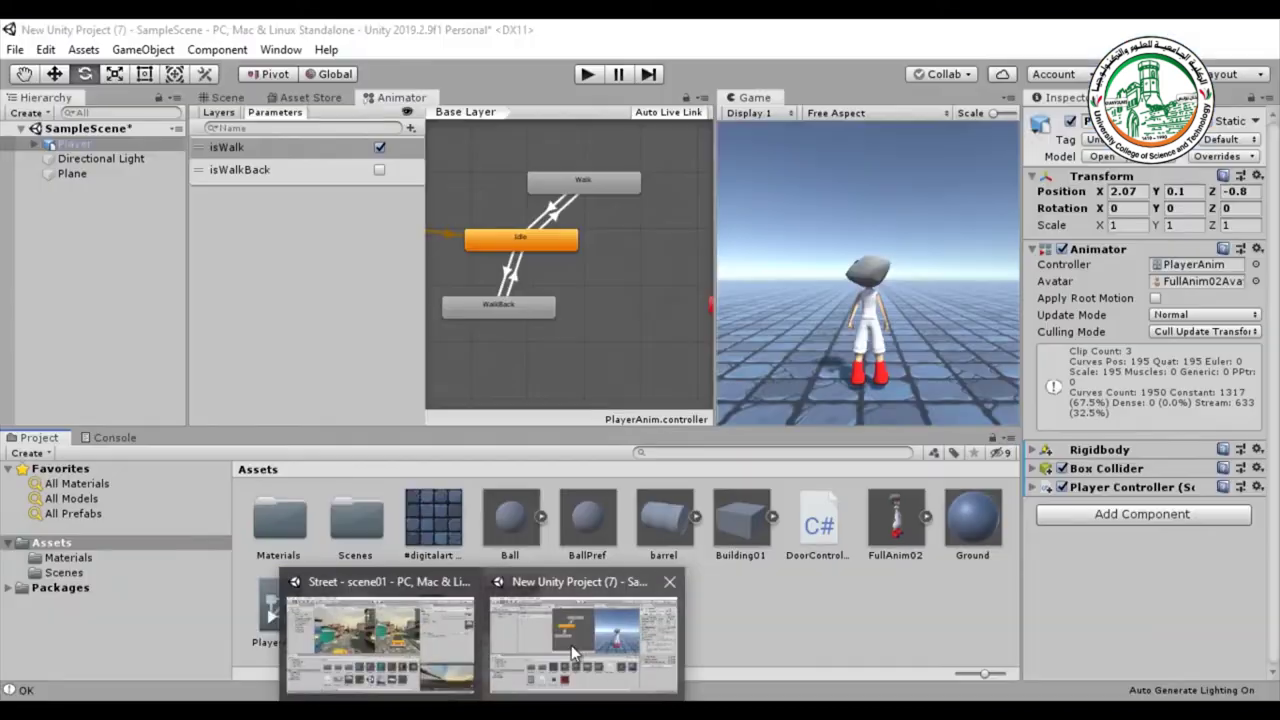
# - Switch to Unity, frame the Player in the Scene view to examine its movement axes, and return to Visual Studio
pyautogui.click(571, 645)
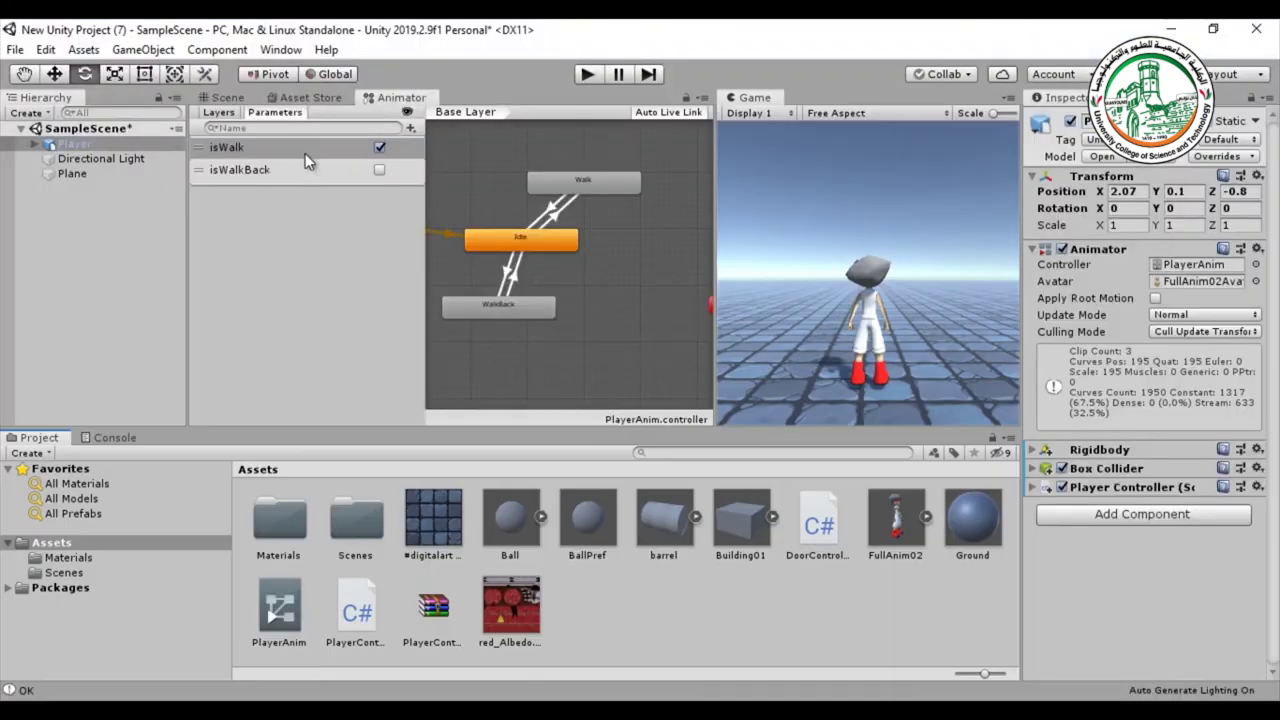
pyautogui.click(222, 98)
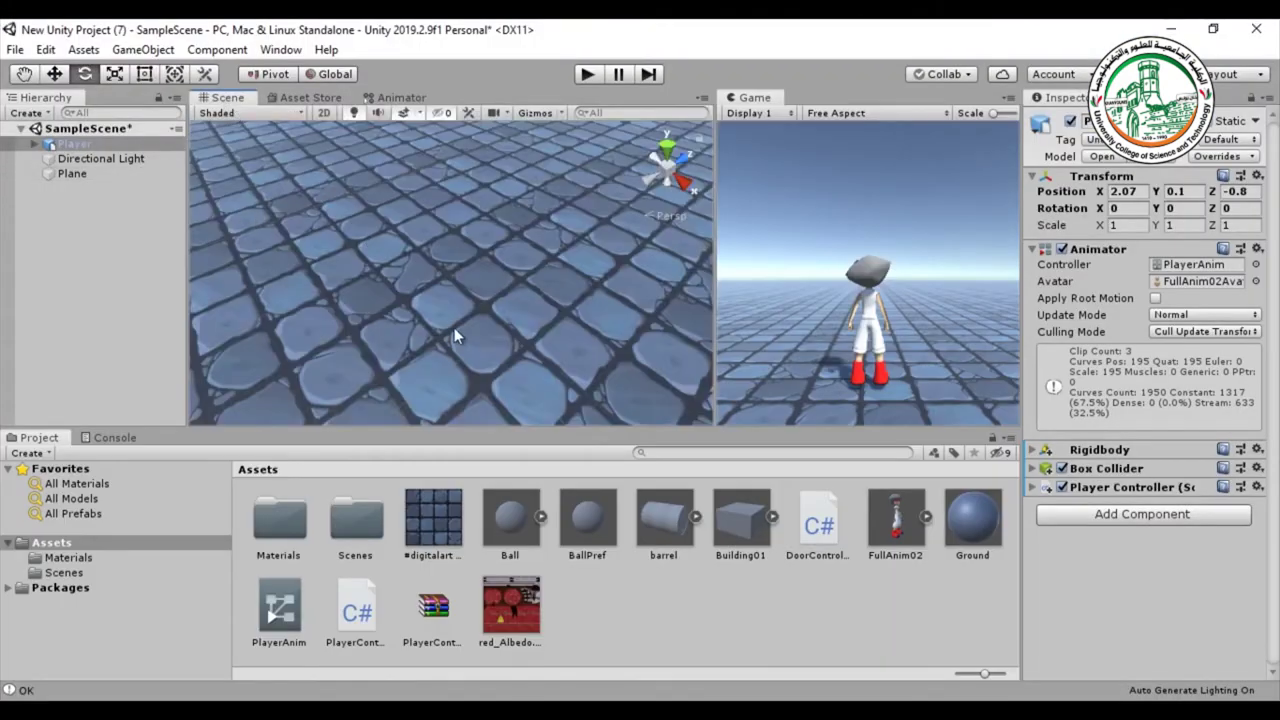
pyautogui.press('f')
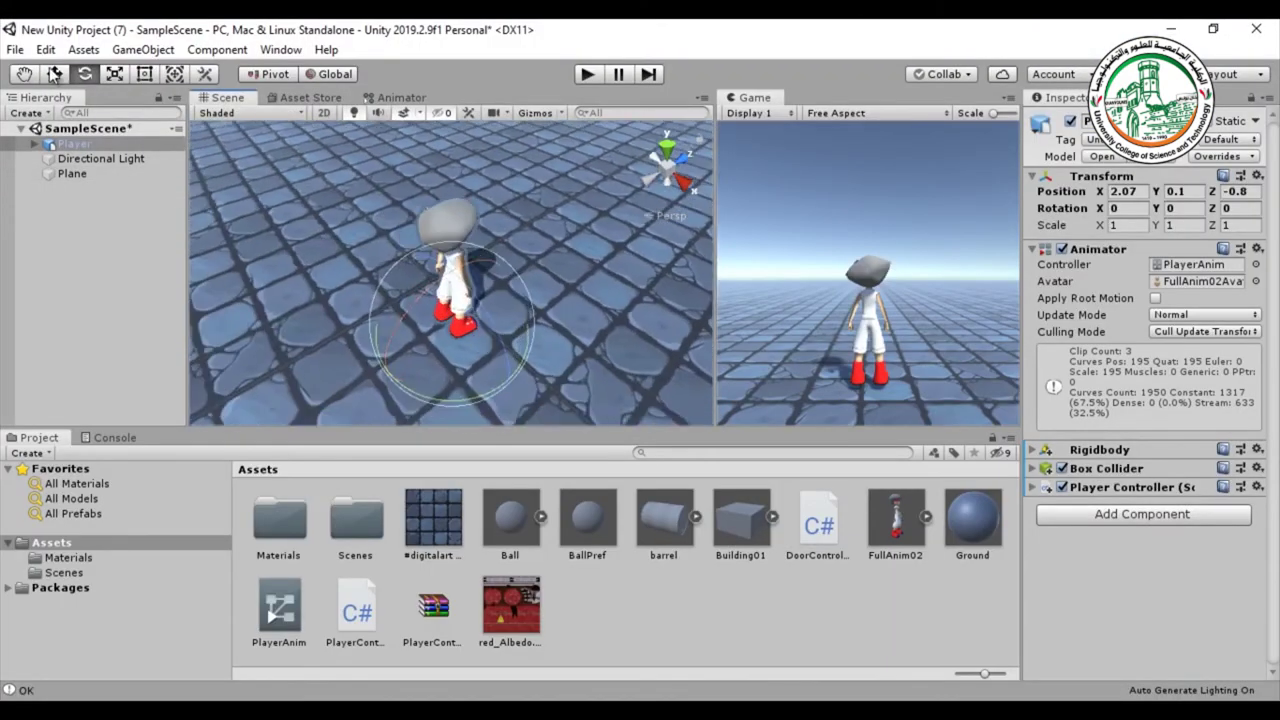
pyautogui.press('w')
pyautogui.keyDown('alt'); pyautogui.moveTo(480, 318); pyautogui.dragTo(540, 318); pyautogui.keyUp('alt')
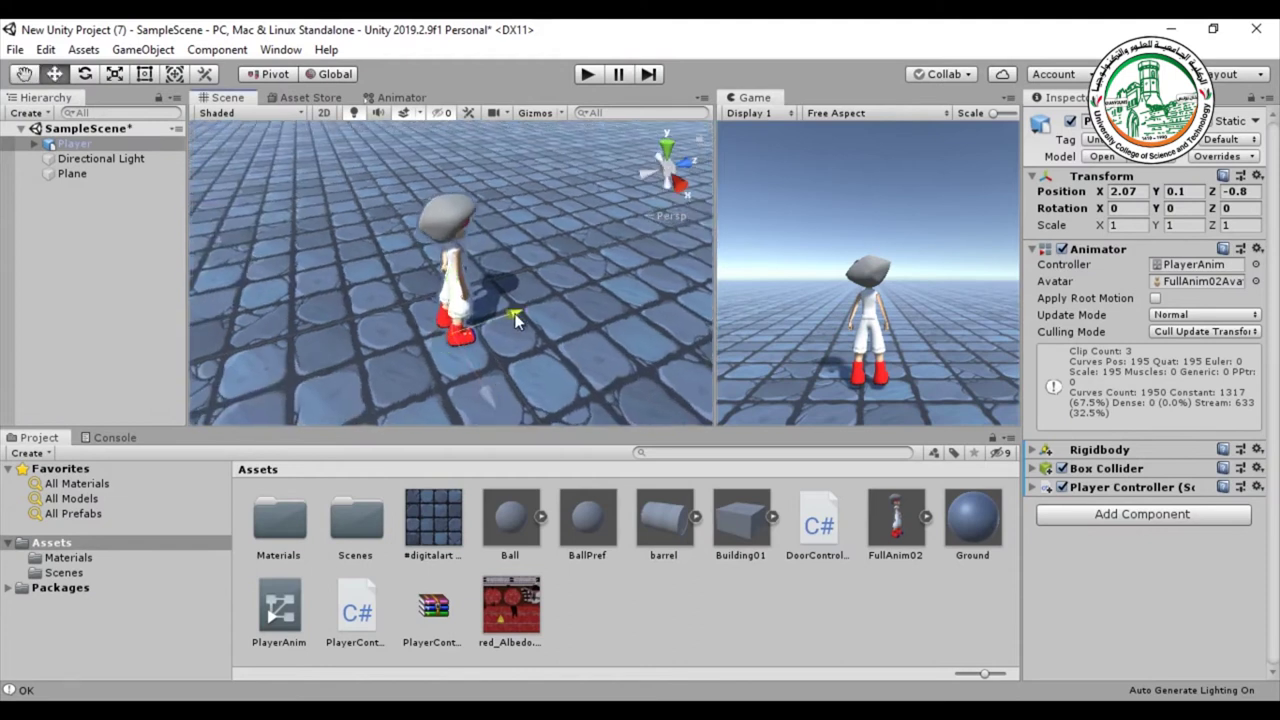
pyautogui.click(1168, 33)
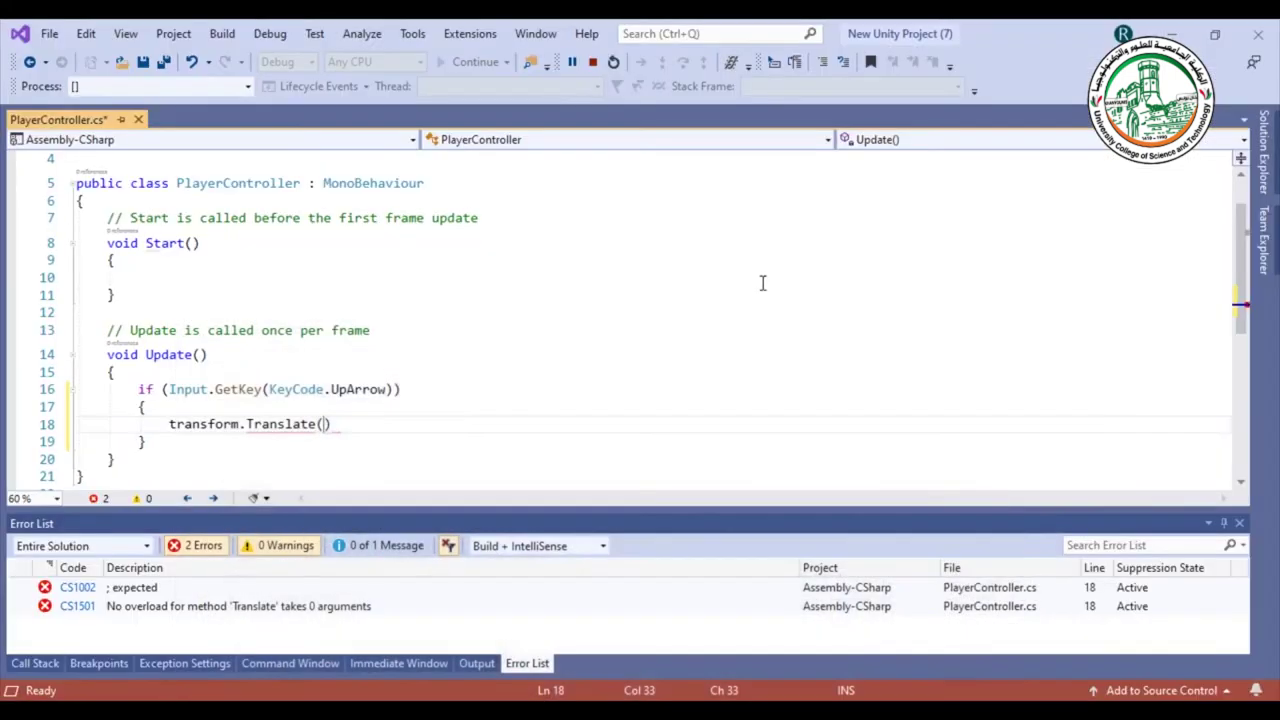
# - Enter 0, 0, 1 as the Translate arguments and end the statement with a semicolon
pyautogui.write('0, 0')
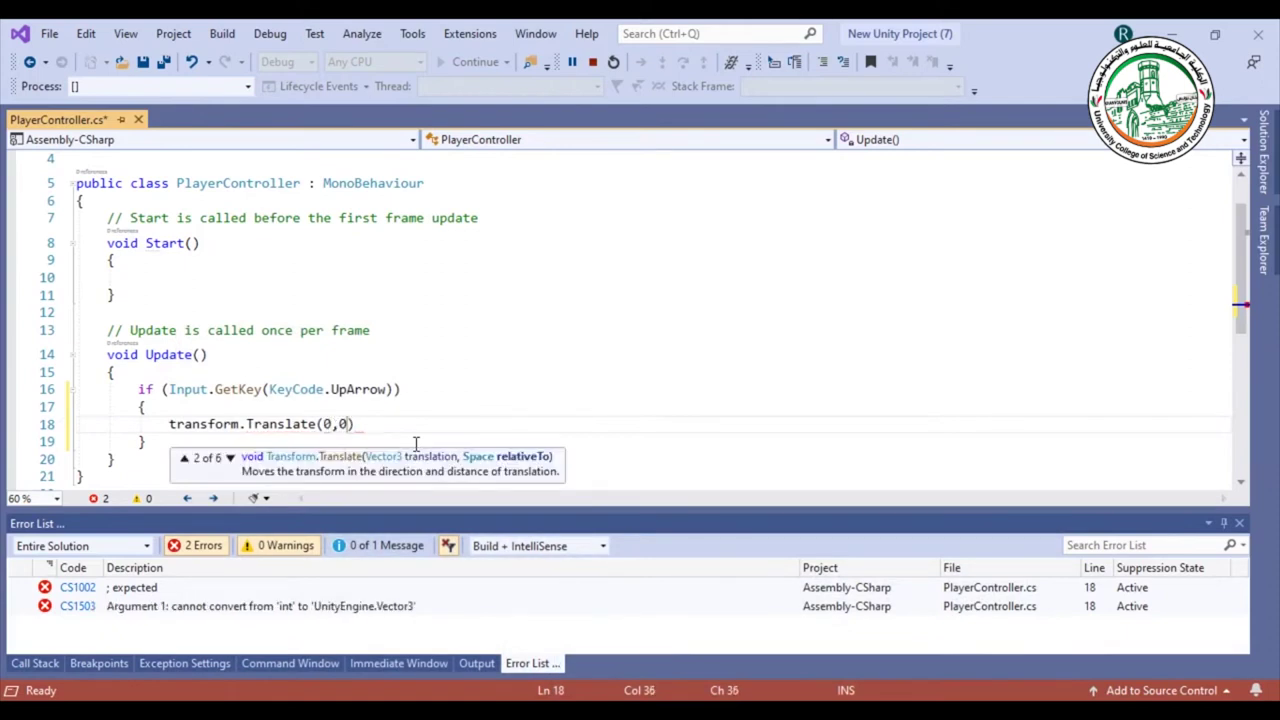
pyautogui.write(', ')
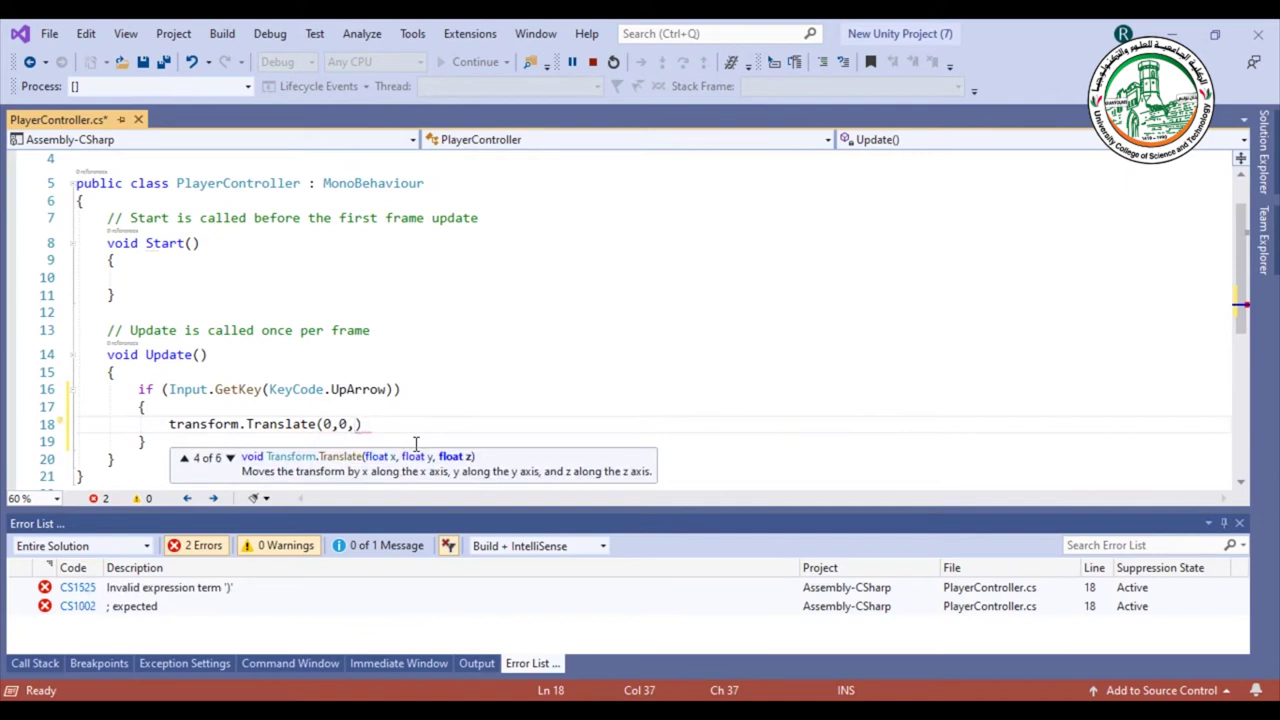
pyautogui.write('1);')
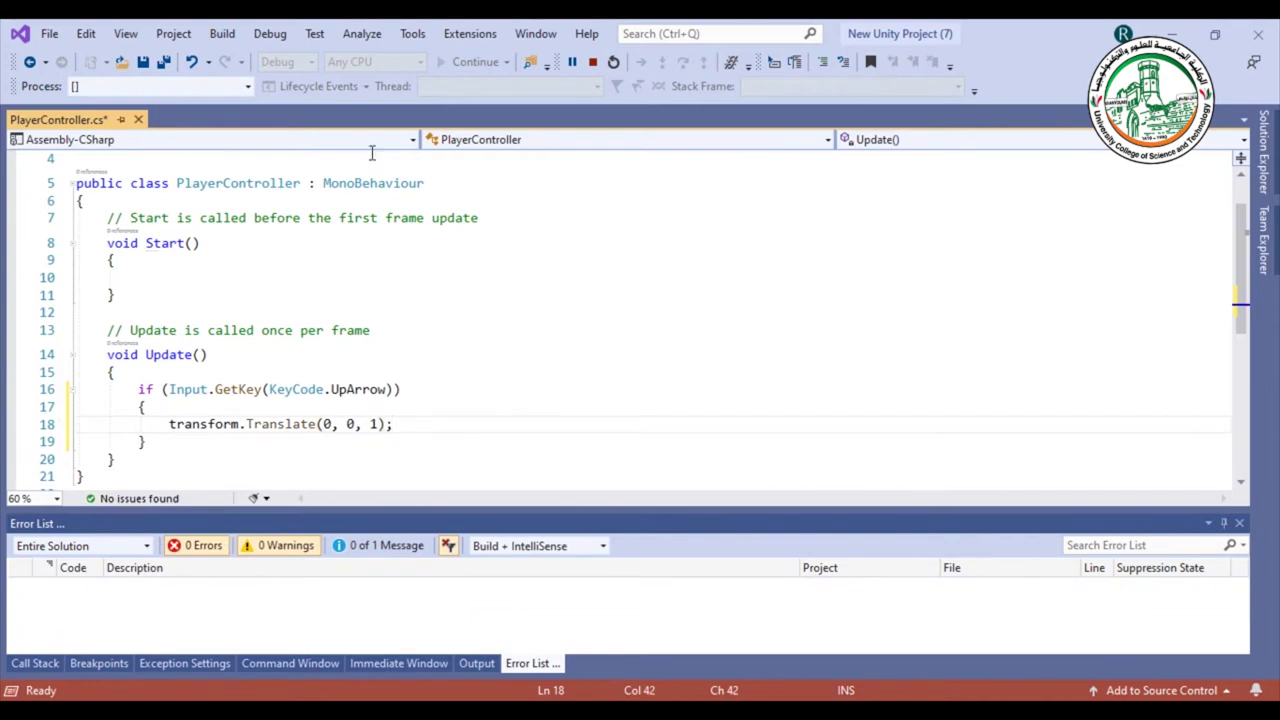
# - Stop the debugging session and save the PlayerController script
pyautogui.click(592, 61)
pyautogui.hotkey('ctrl', 's')
pyautogui.click(1172, 33)
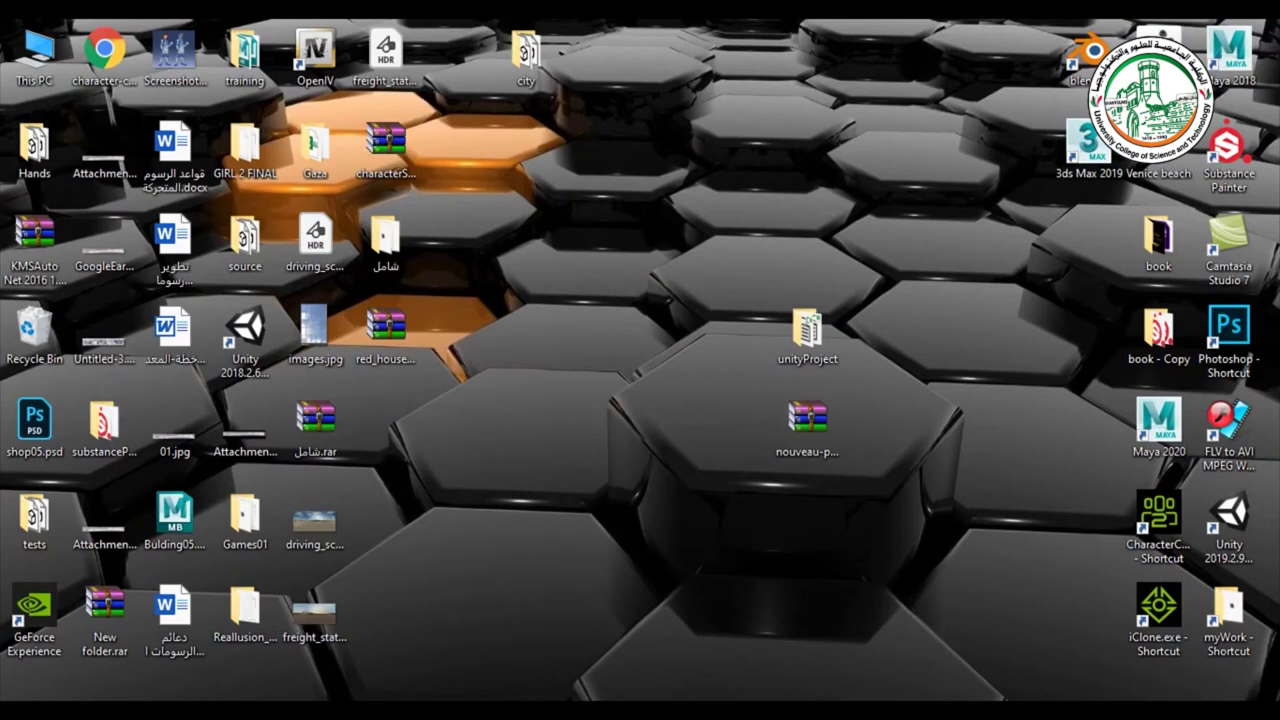
pyautogui.hotkey('alt', 'Tab')
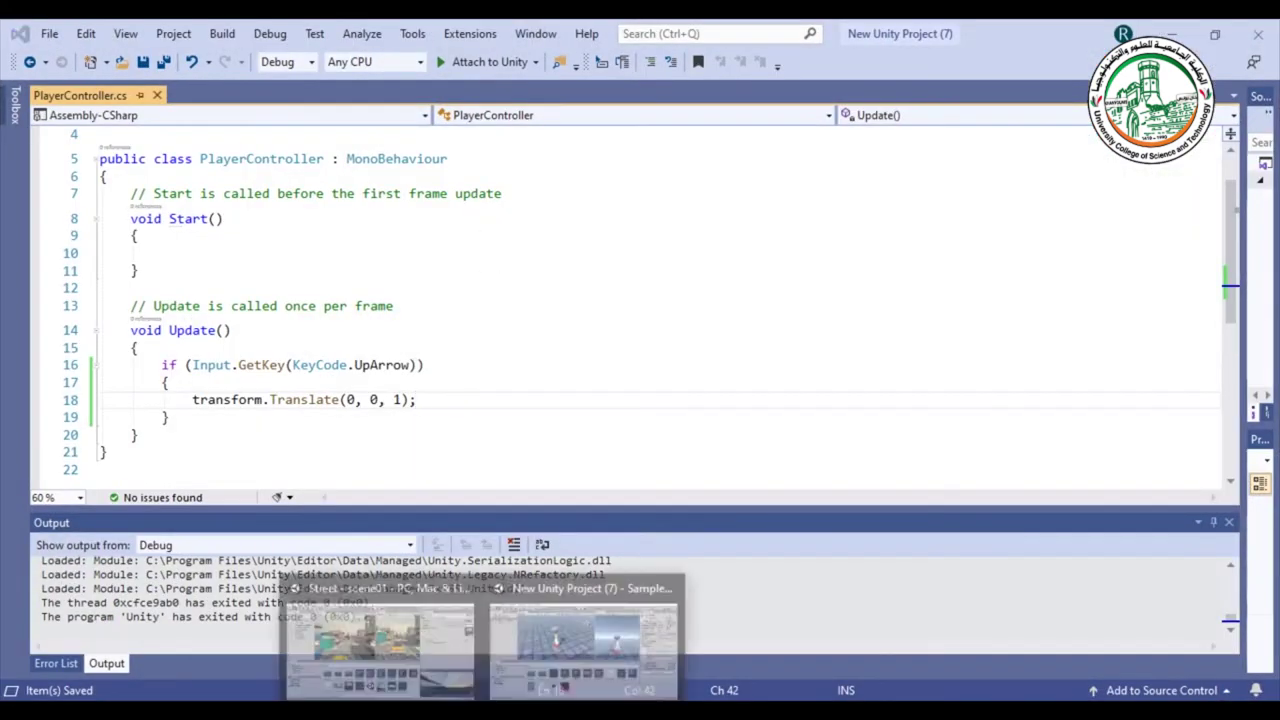
# - Play the scene in Unity with the isWalk parameter turned off, test the up-arrow movement, and stop playback
pyautogui.click(535, 668)
pyautogui.click(586, 74)
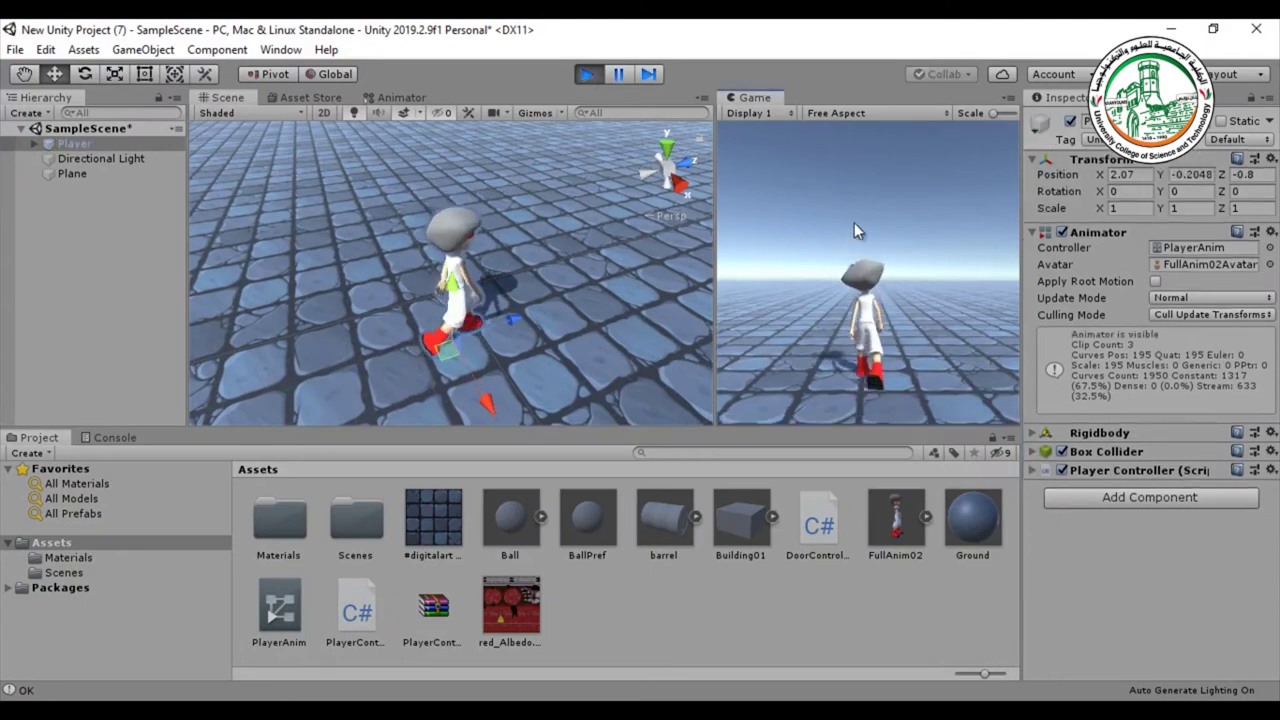
pyautogui.click(380, 97)
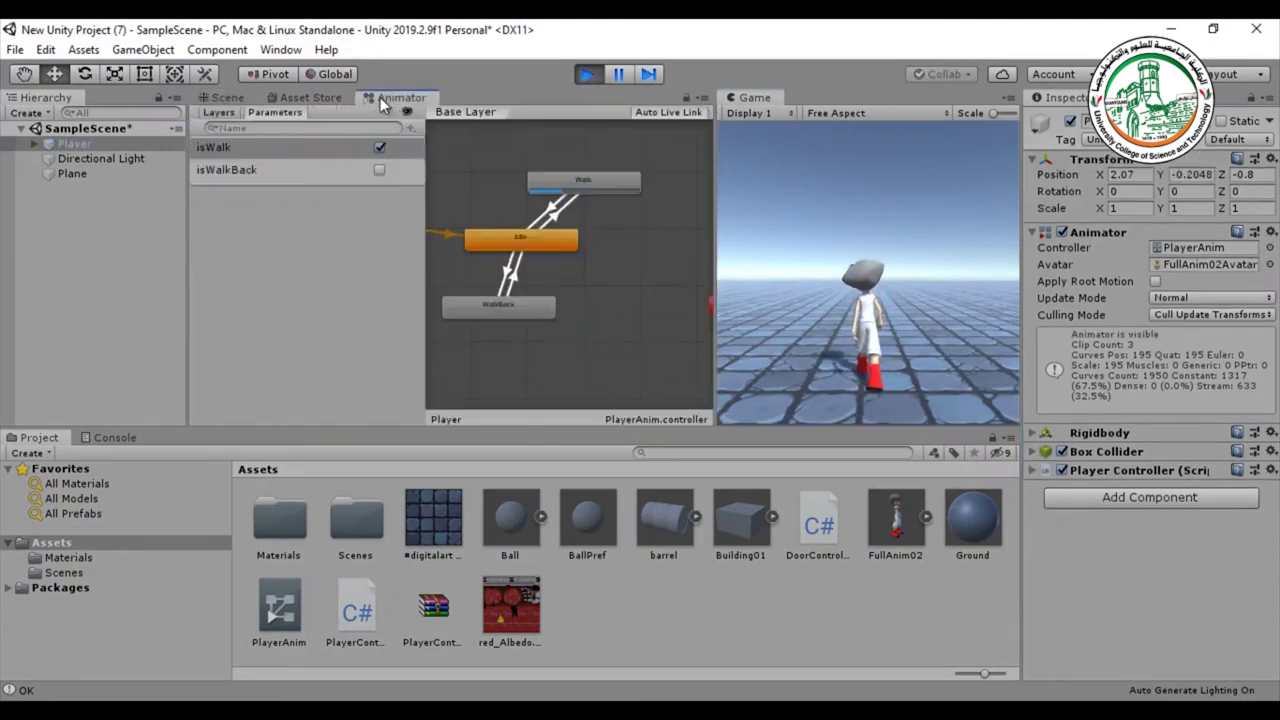
pyautogui.click(379, 147)
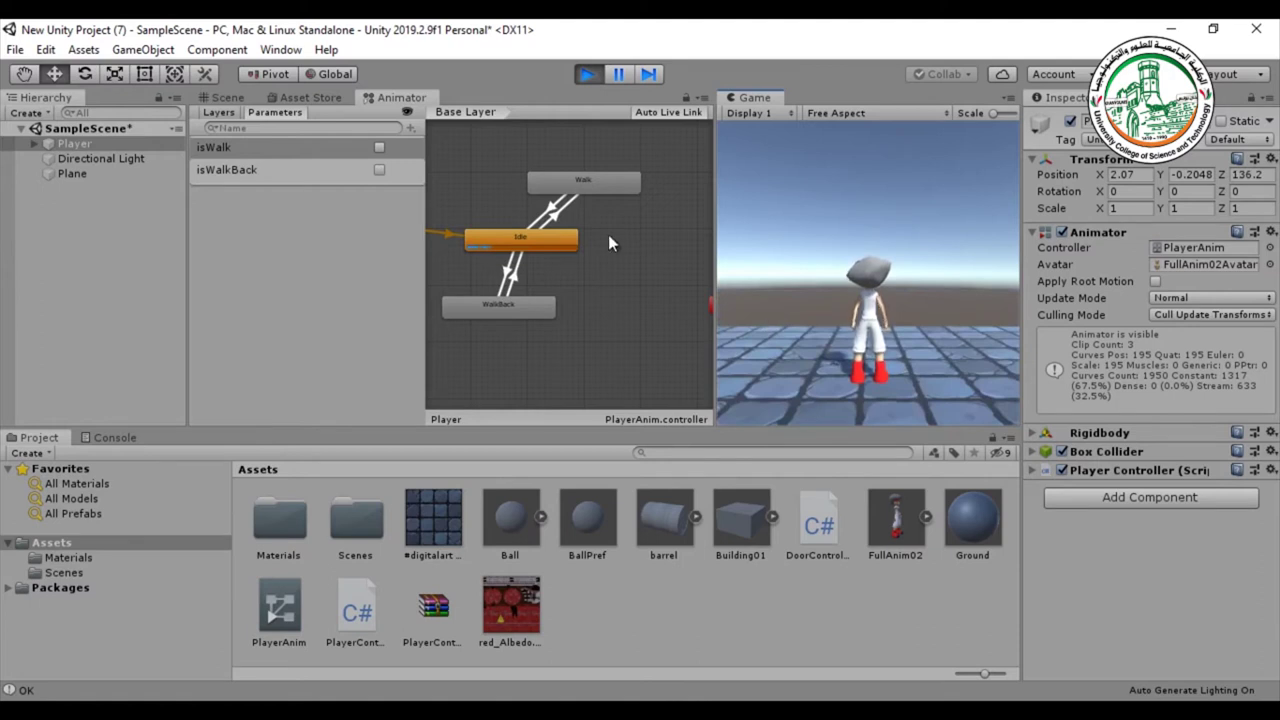
pyautogui.click(587, 75)
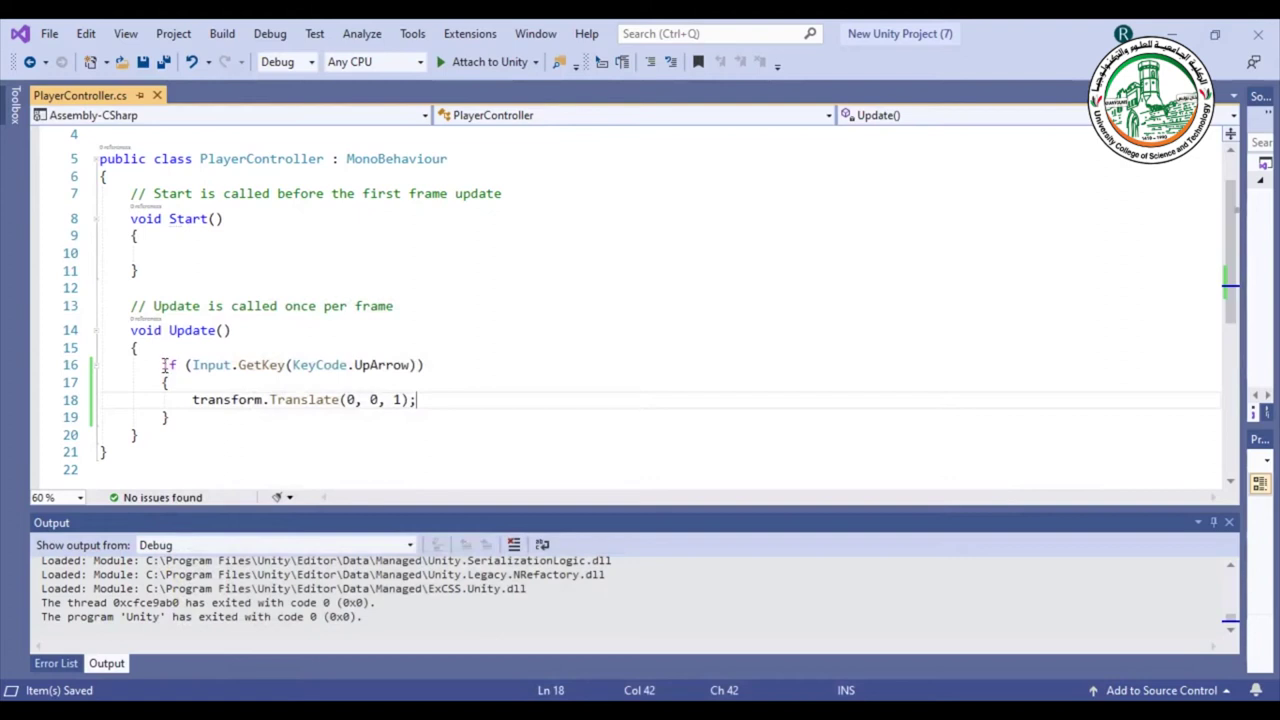
# - Duplicate the UpArrow if block, with its Translate statement, directly below the original inside Update
pyautogui.moveTo(163, 365); pyautogui.dragTo(206, 419)
pyautogui.hotkey('ctrl', 'c')
pyautogui.click(206, 420)
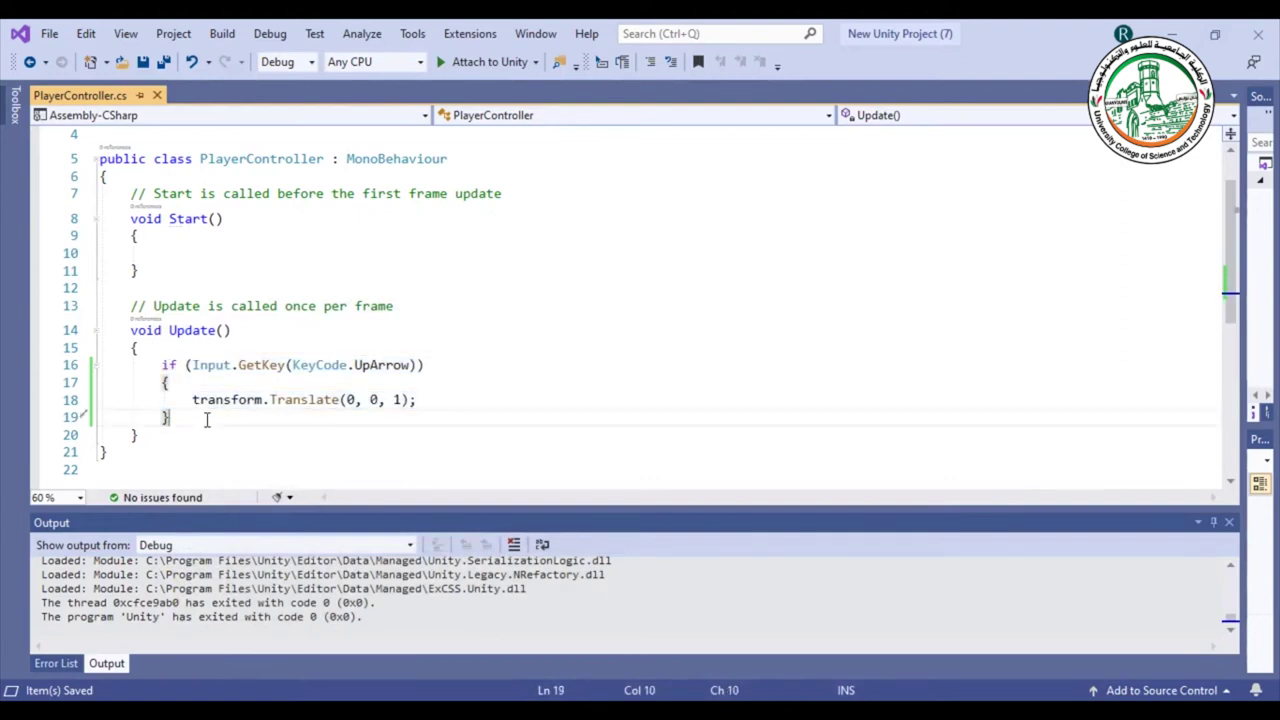
pyautogui.press('Return')
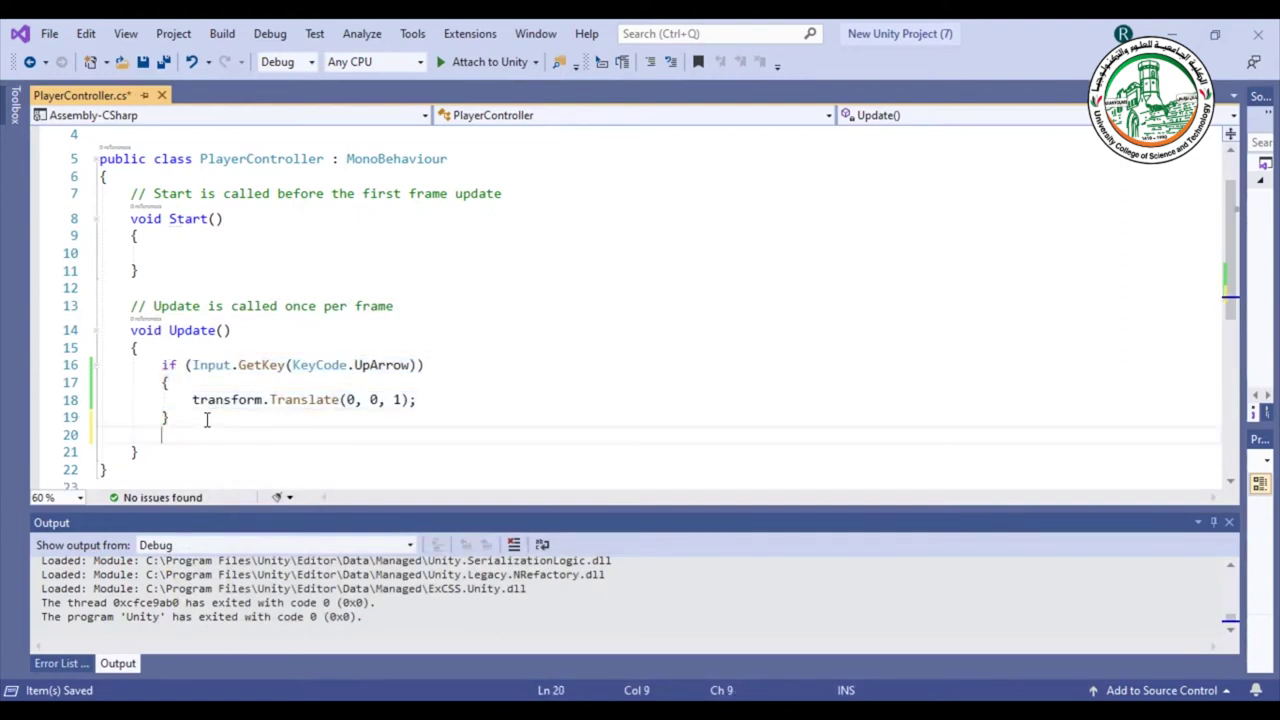
pyautogui.hotkey('ctrl', 'v')
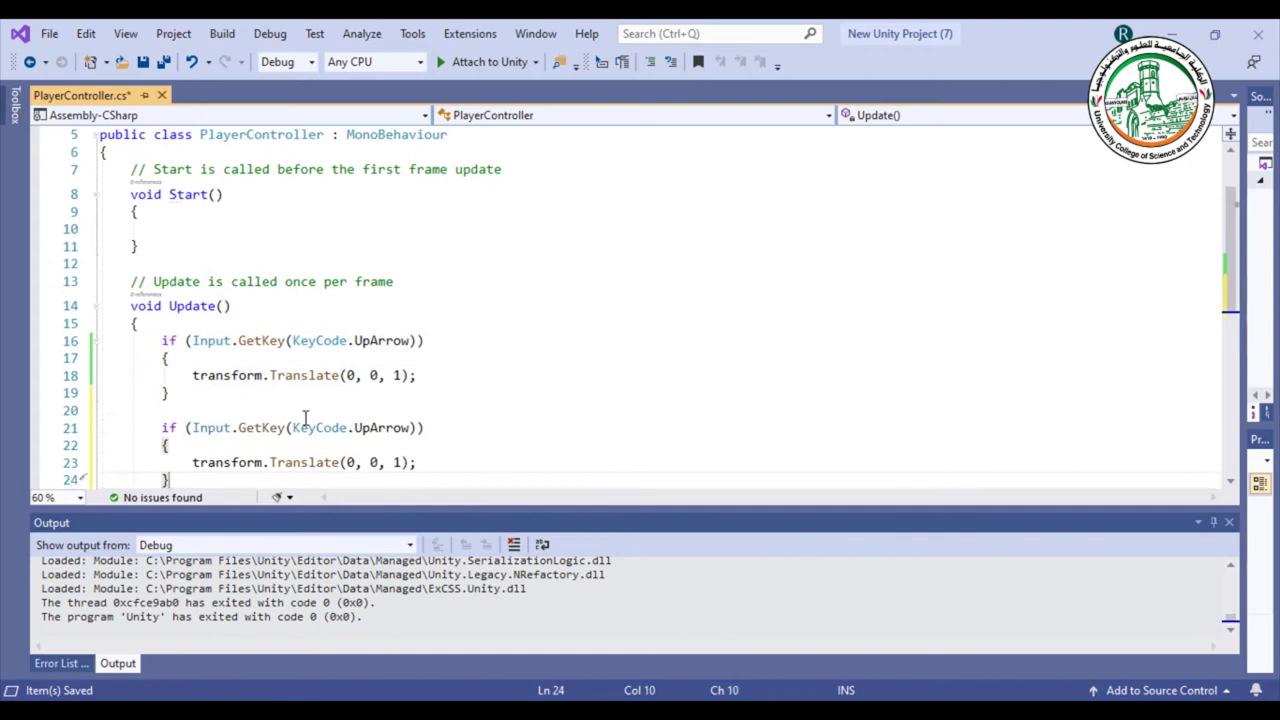
# - Change the copied block's key to KeyCode.DownArrow and its third Translate argument to -1, and save the script
pyautogui.moveTo(355, 427); pyautogui.dragTo(410, 429)
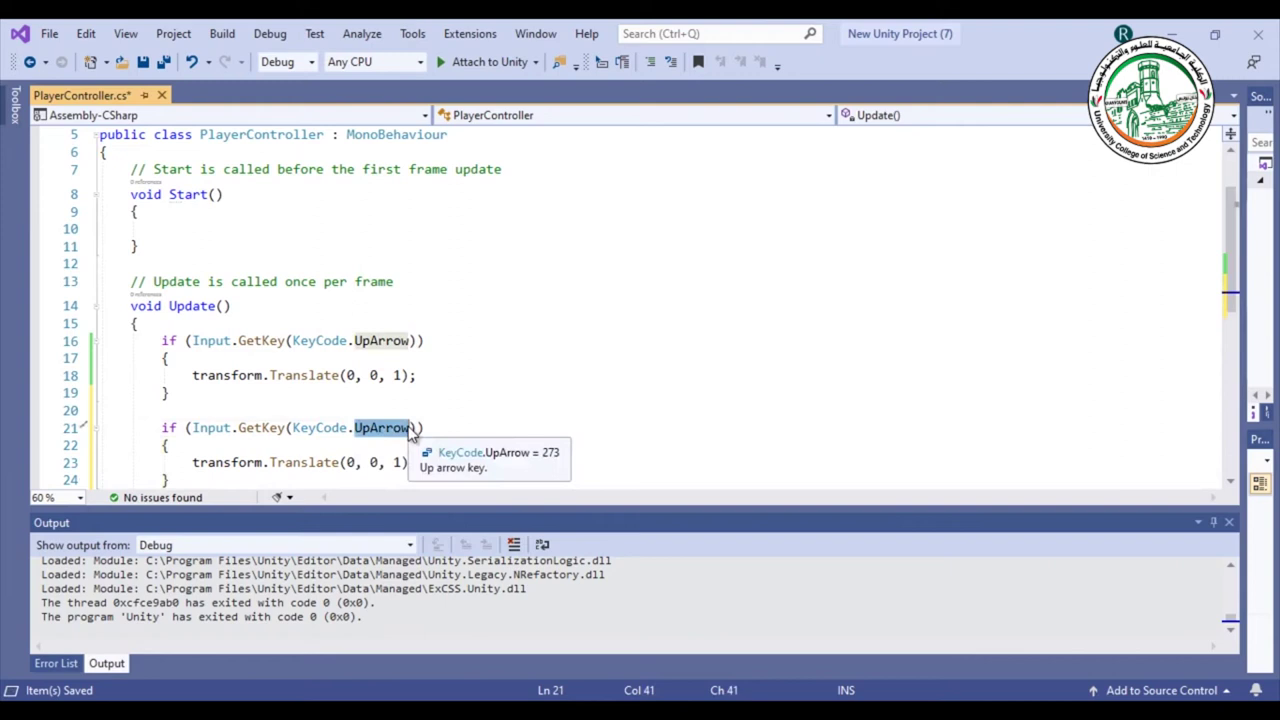
pyautogui.press('BackSpace')
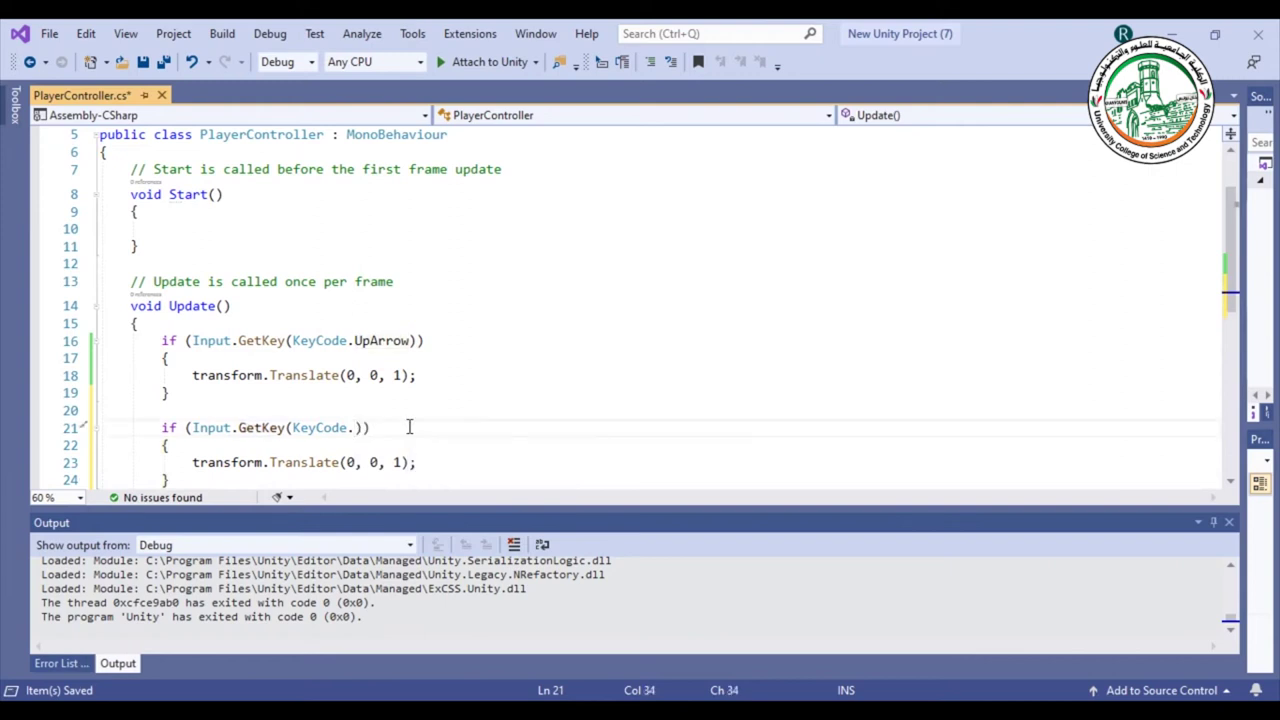
pyautogui.hotkey('ctrl', 'space')
pyautogui.write('dow')
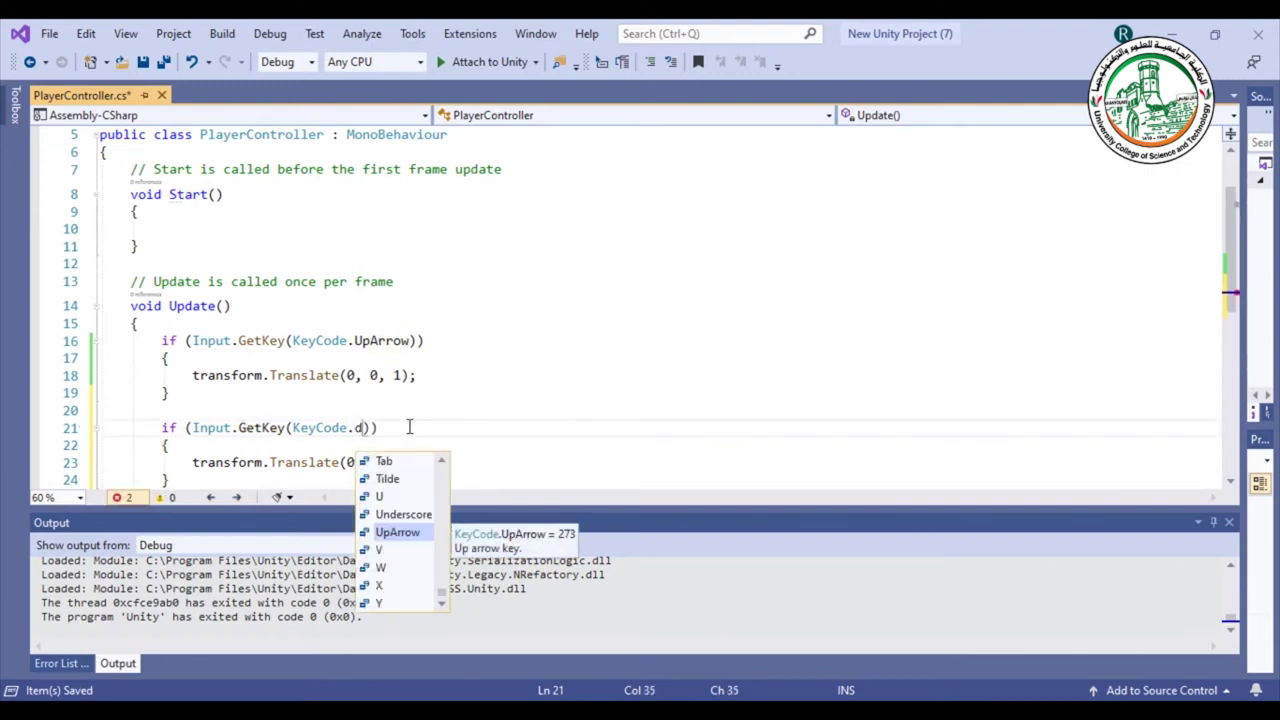
pyautogui.press('Tab')
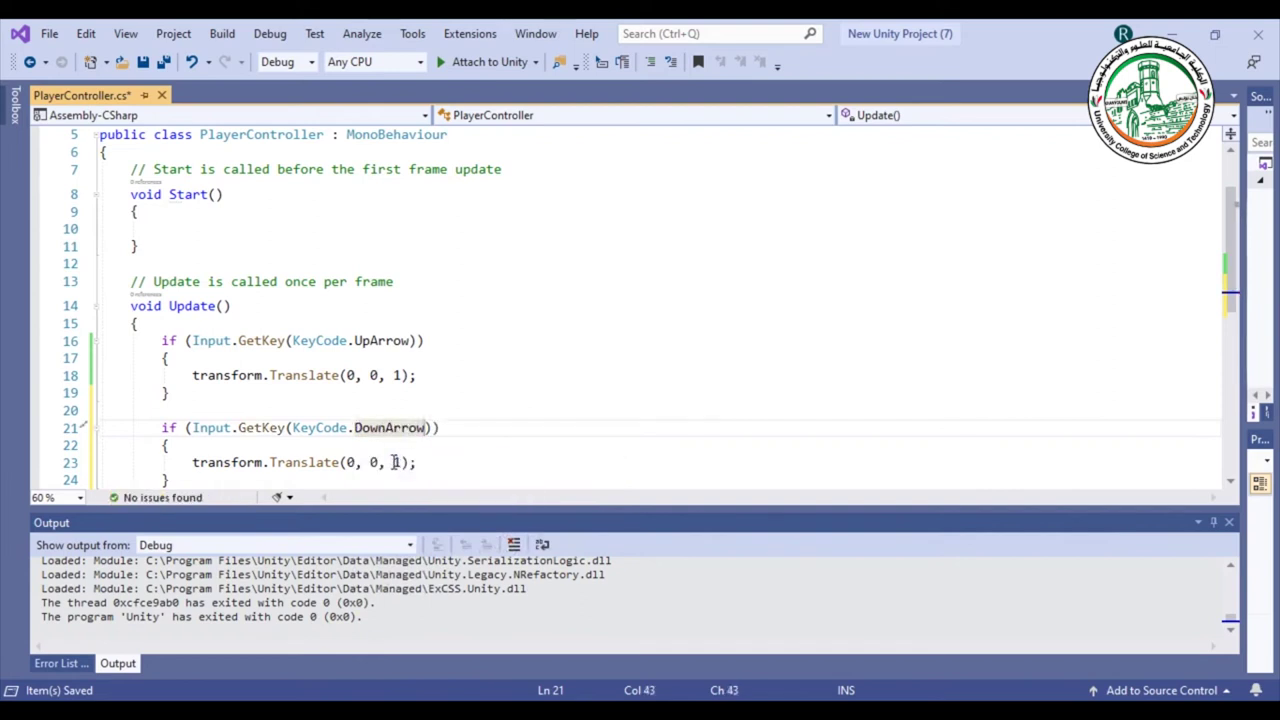
pyautogui.click(401, 462)
pyautogui.write('-')
pyautogui.hotkey('ctrl', 's')
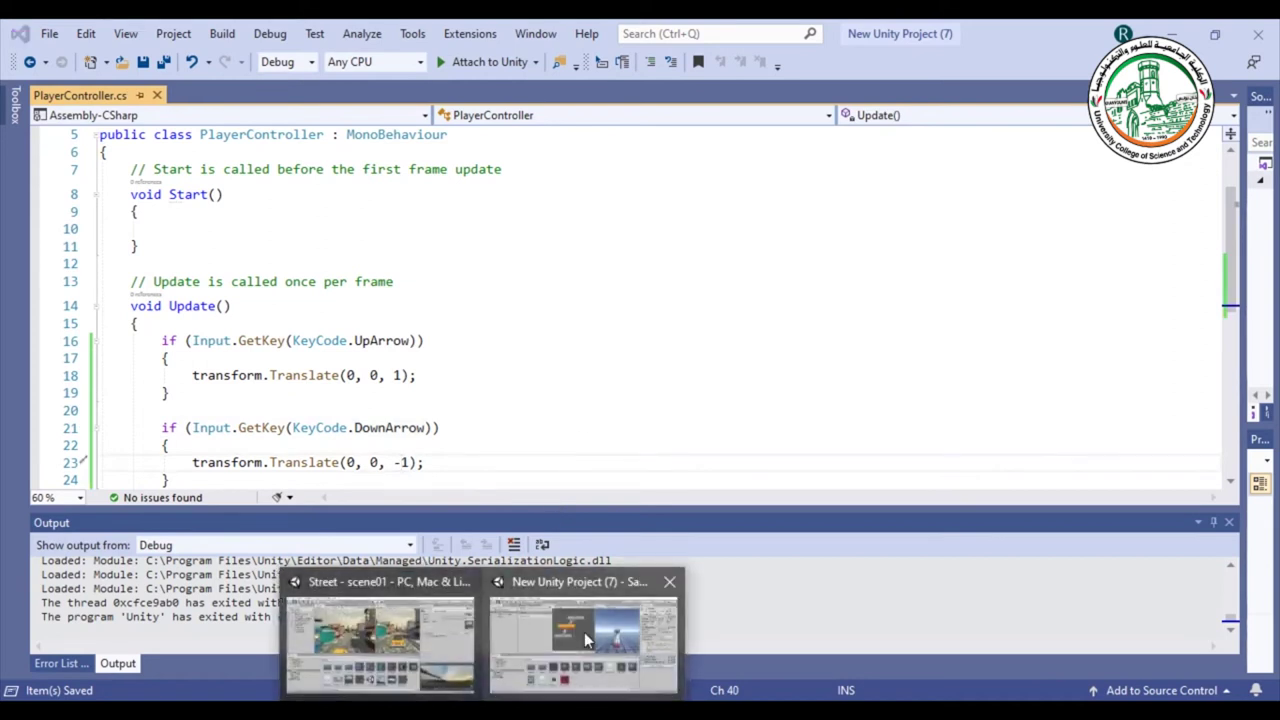
# - Play the scene in Unity with isWalk turned off, test both the up-arrow and down-arrow movement, and stop playback
pyautogui.click(585, 640)
pyautogui.click(587, 74)
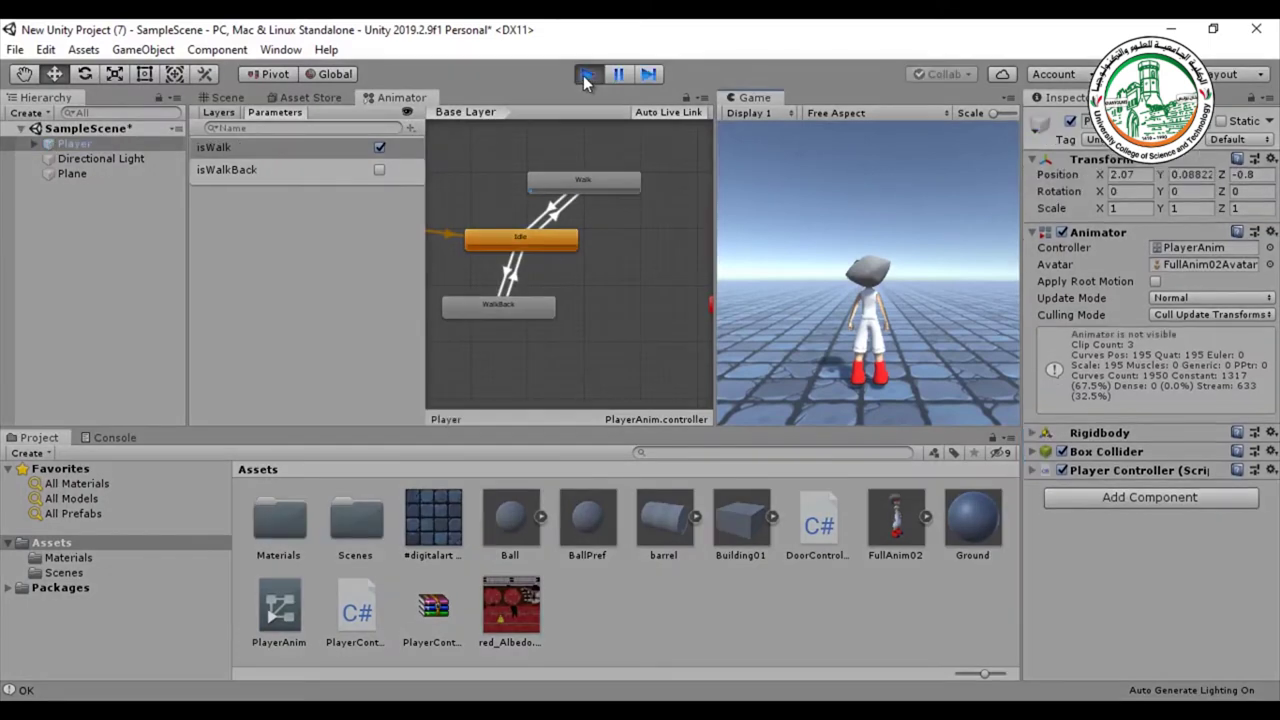
pyautogui.click(381, 147)
pyautogui.click(792, 250)
pyautogui.press('Up')
pyautogui.press('Down')
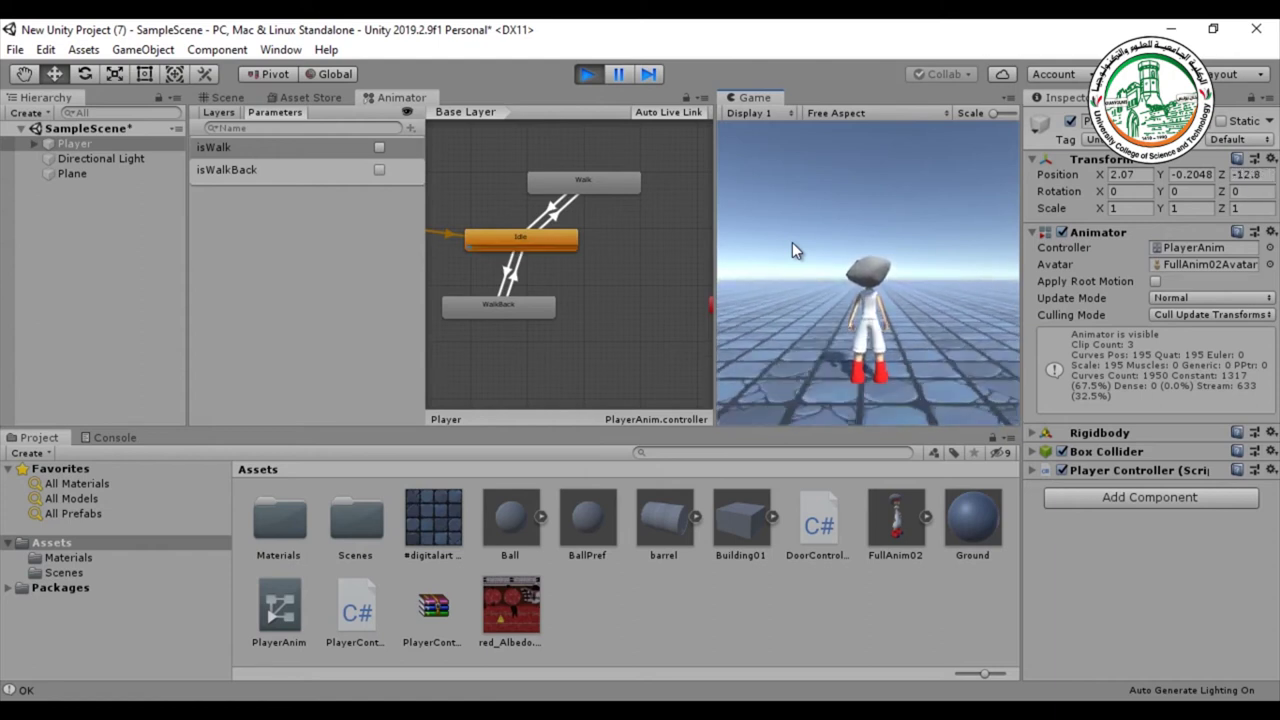
pyautogui.click(588, 75)
# - Turn off the isWalk parameter outside play mode, and briefly run the scene to check the idle start
pyautogui.click(380, 147)
pyautogui.click(588, 75)
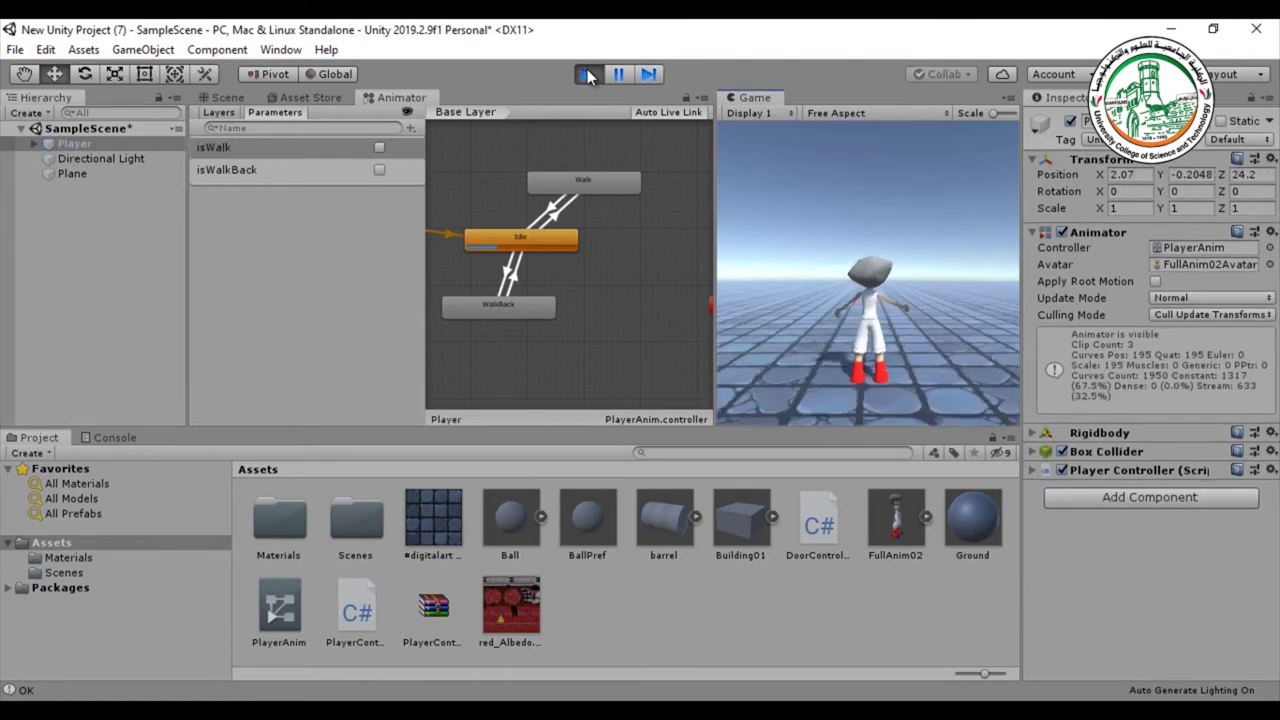
pyautogui.click(588, 75)
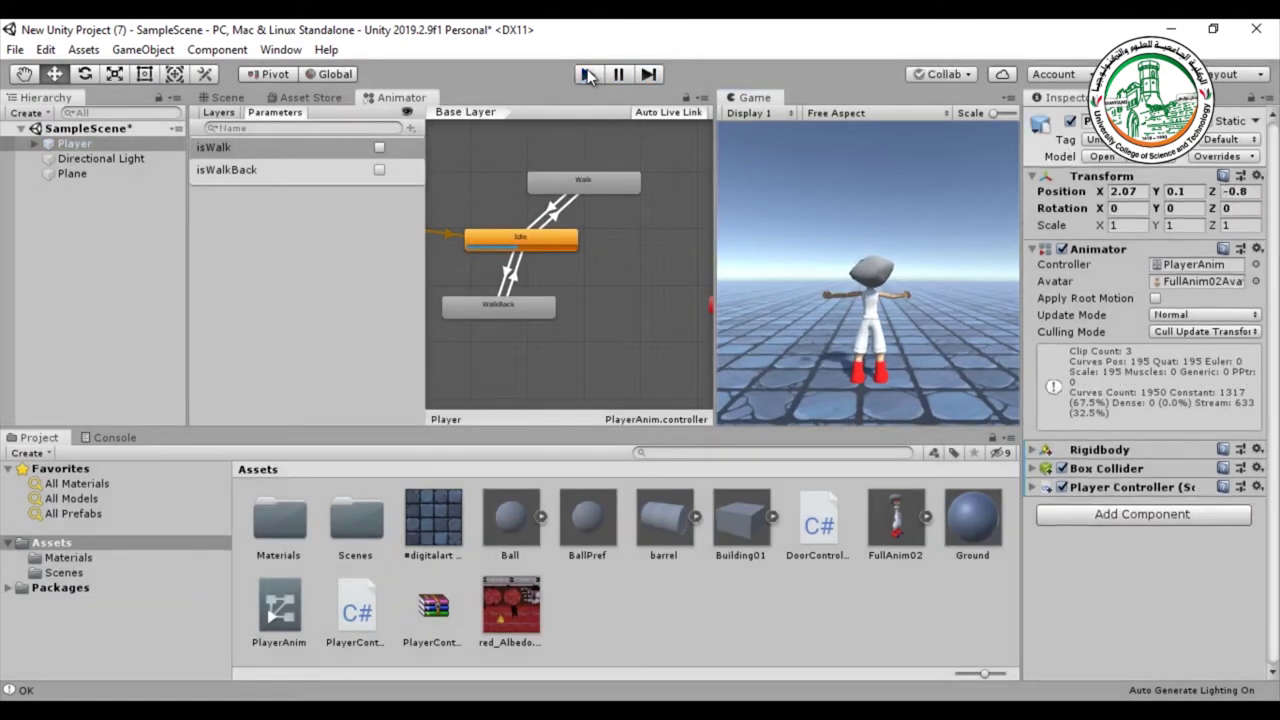
# - Play the scene, preview the walk animations by toggling isWalk on and off and enabling isWalkBack, and stop playback
pyautogui.click(585, 75)
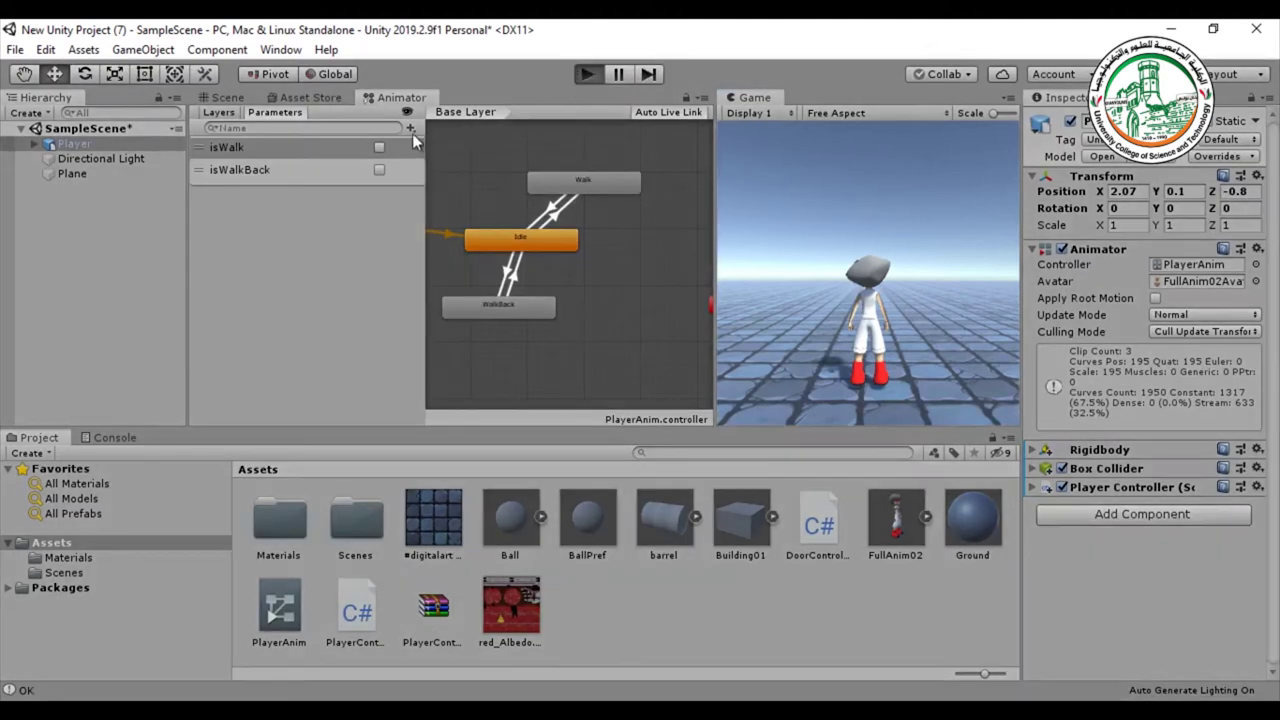
pyautogui.click(380, 148)
pyautogui.click(380, 148)
pyautogui.click(380, 171)
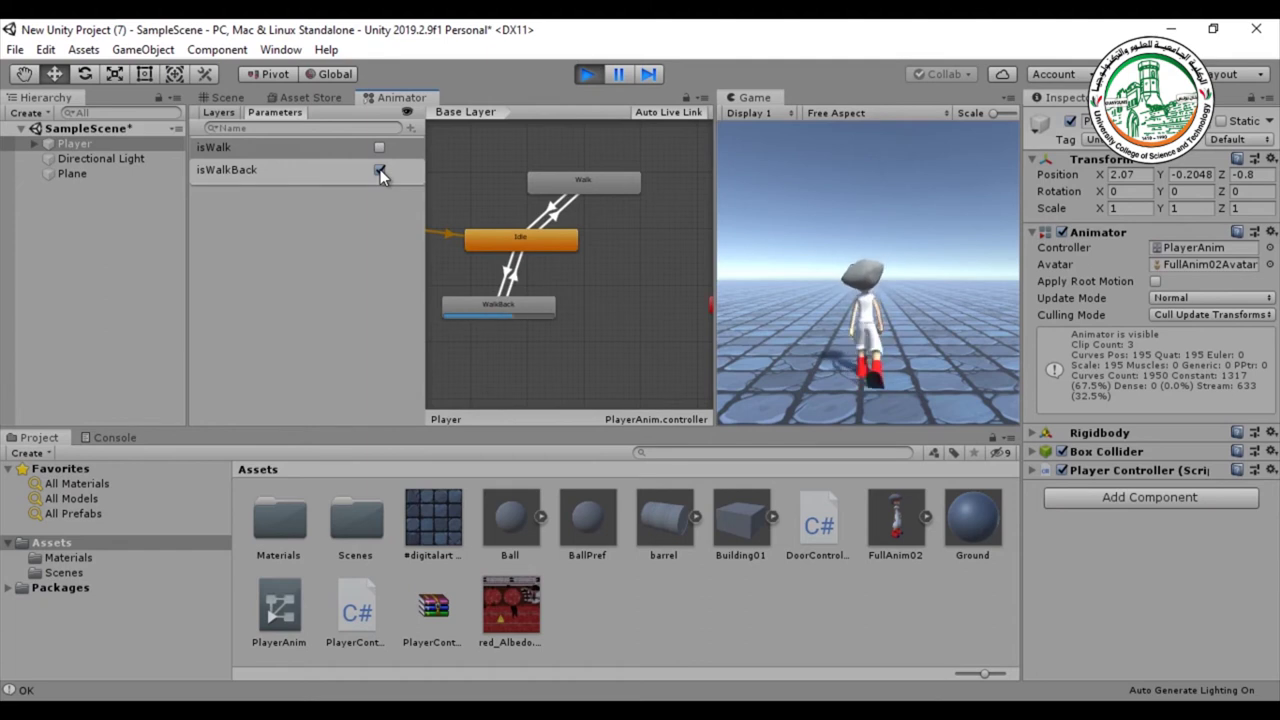
pyautogui.click(587, 74)
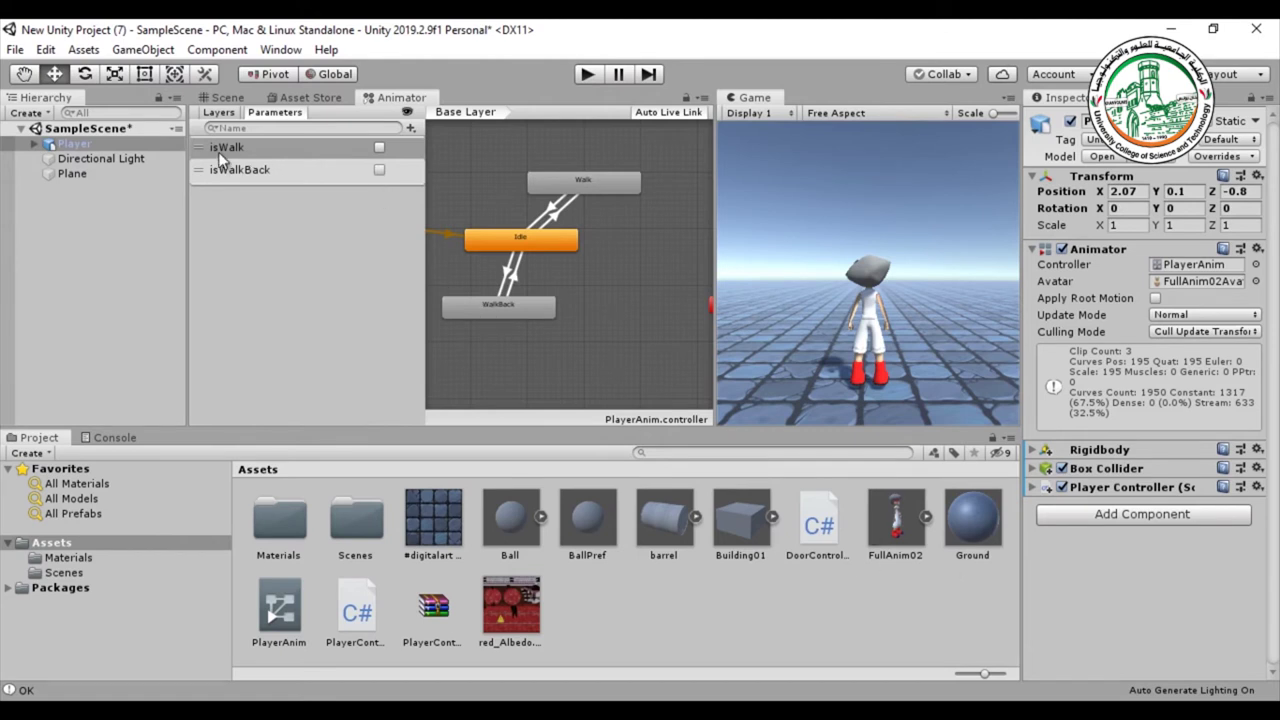
# - Select the Player, locate the PlayerAnim controller assigned to its Animator component, and return to Visual Studio
pyautogui.click(114, 146)
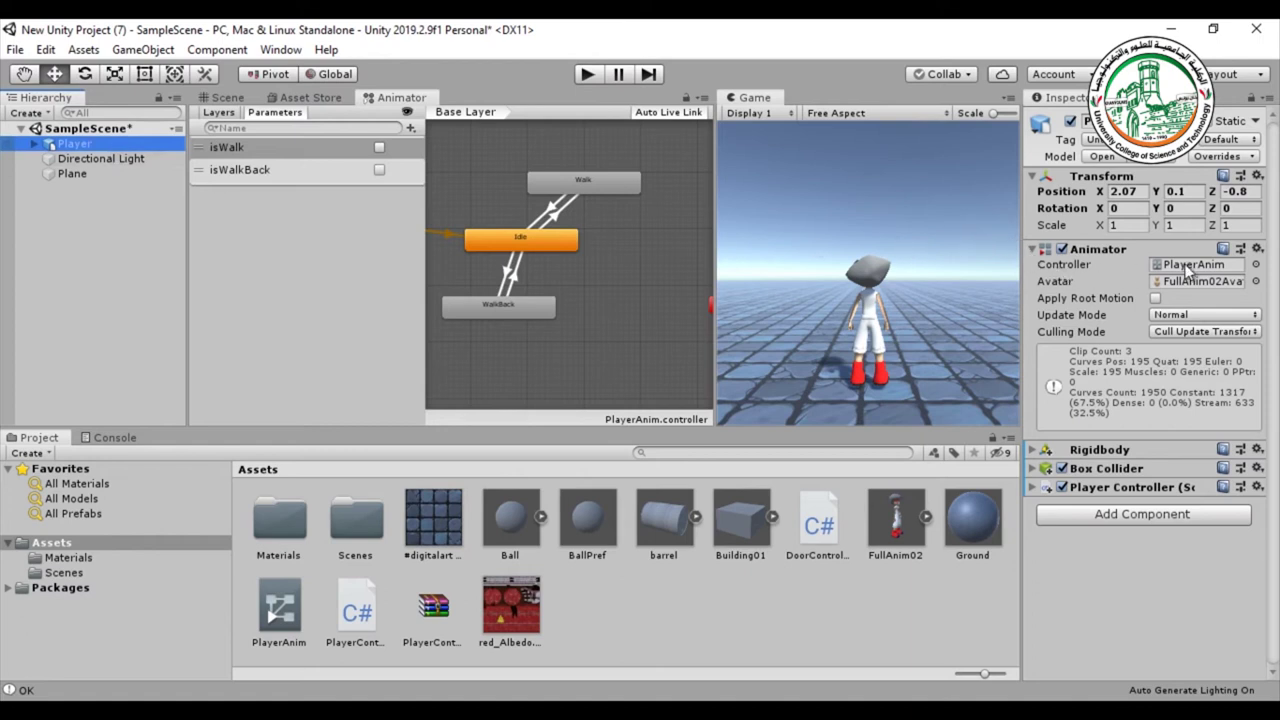
pyautogui.click(1186, 265)
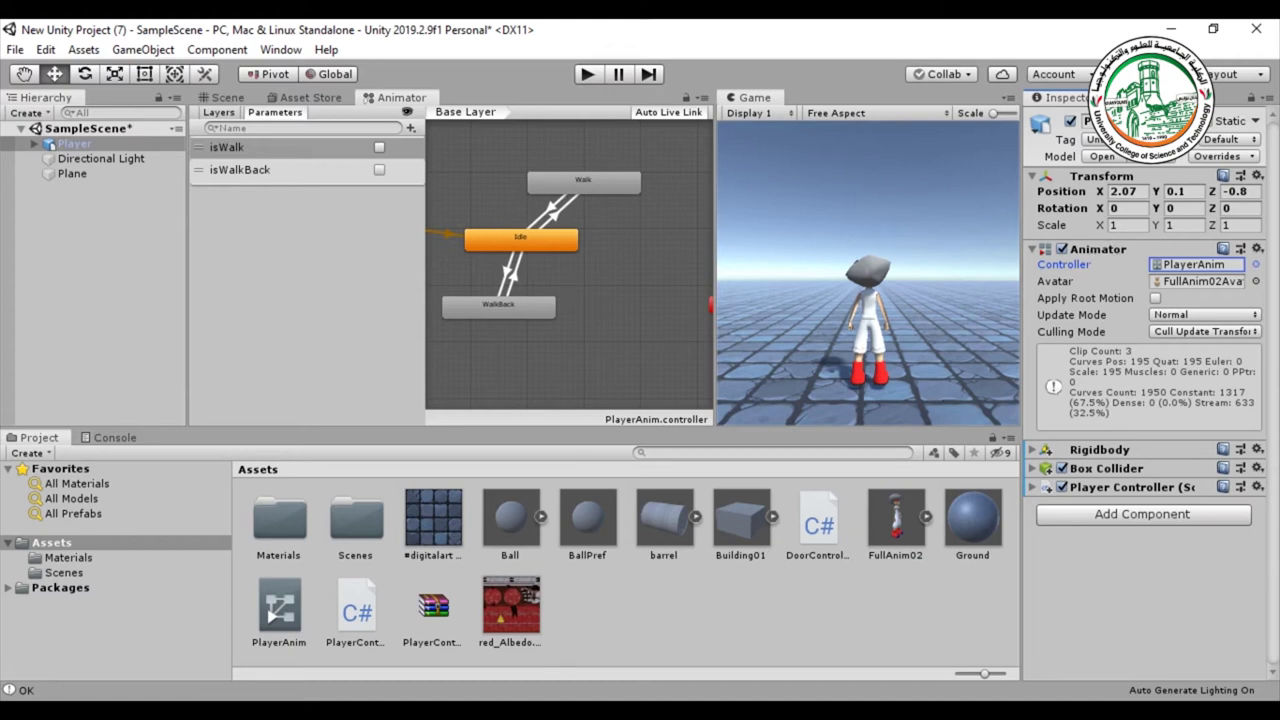
pyautogui.hotkey('alt', 'Tab')
# - Declare an Animator field named anim at the start of the PlayerController class
pyautogui.scroll(2, 280, 334)
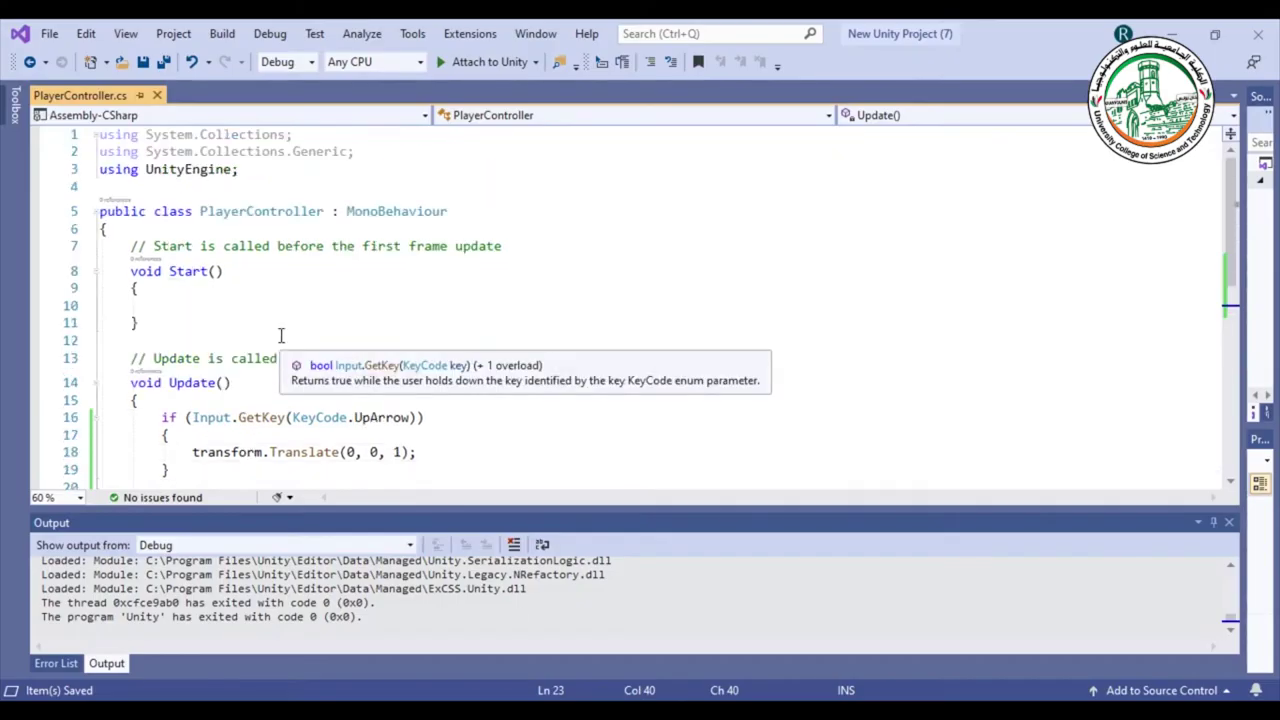
pyautogui.click(152, 232)
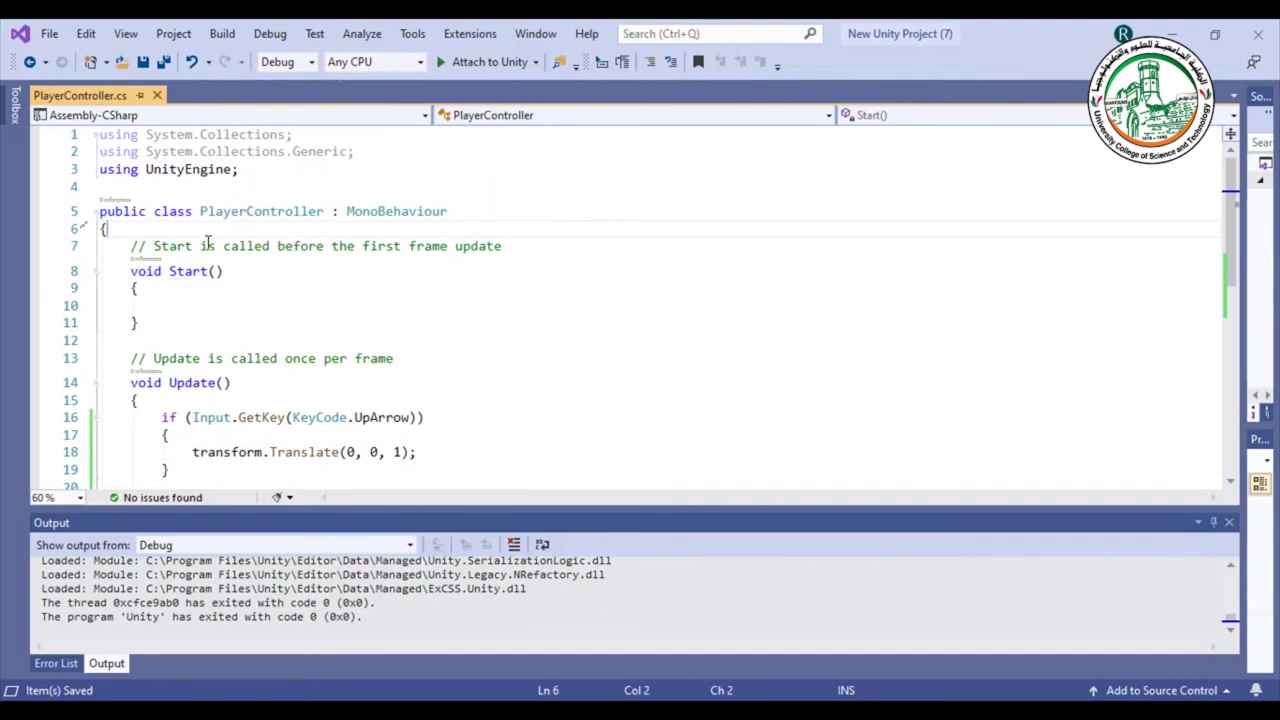
pyautogui.press('Return')
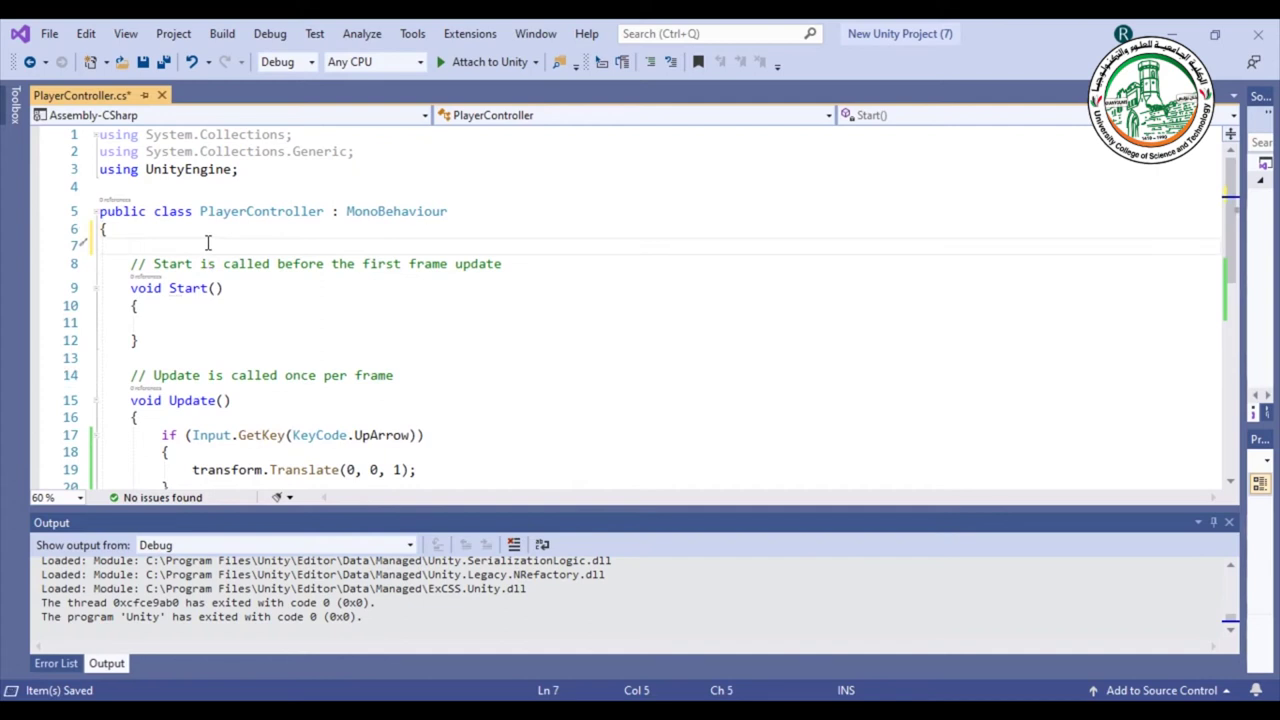
pyautogui.write('ani')
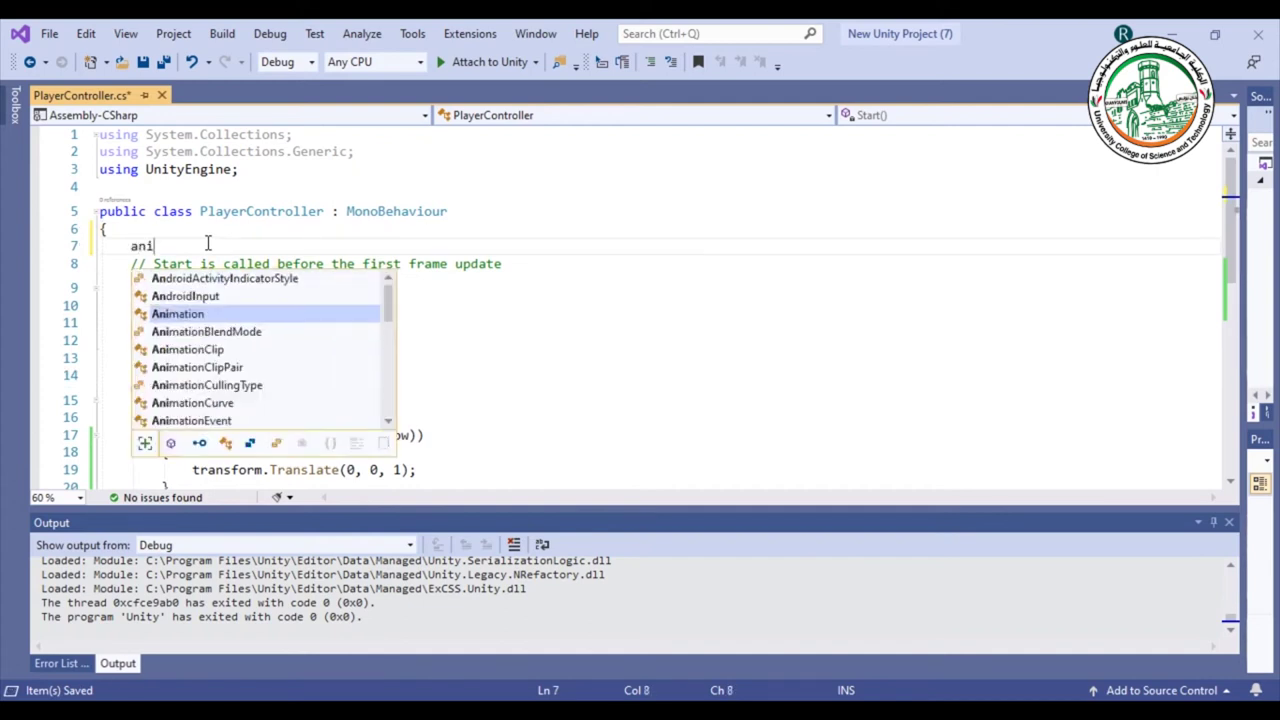
pyautogui.write('mator')
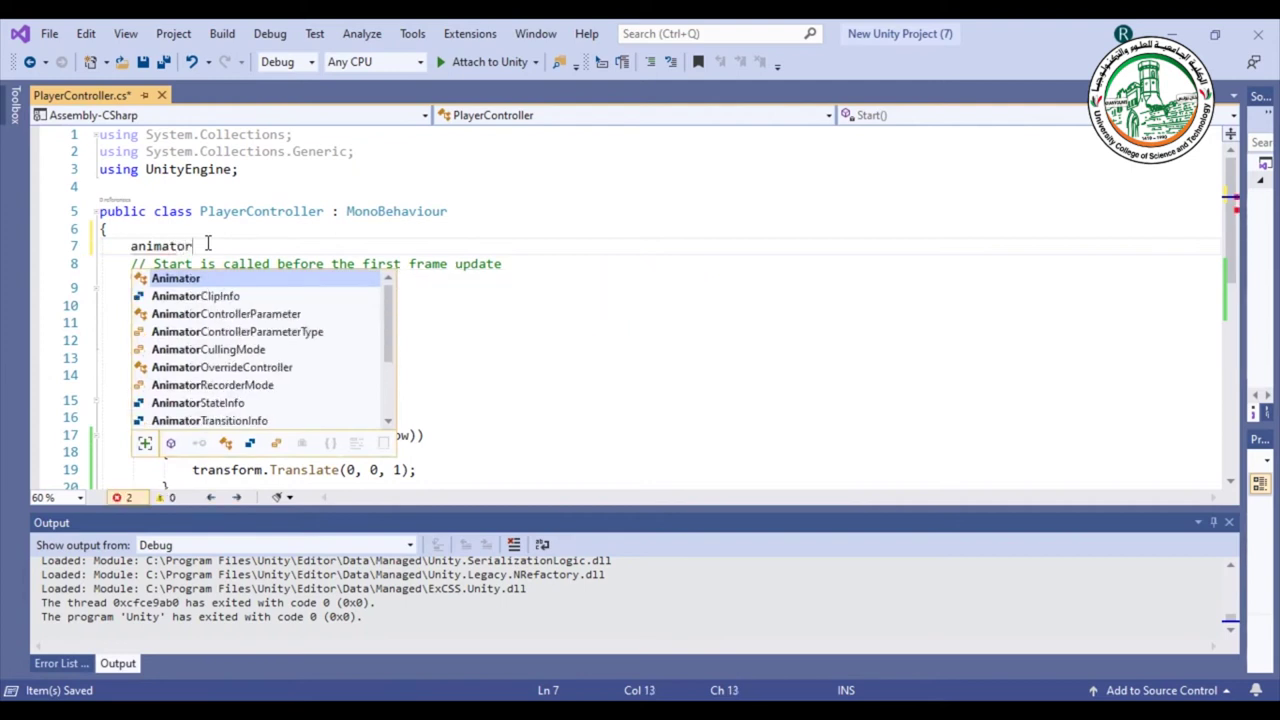
pyautogui.press('Tab')
pyautogui.write('anim')
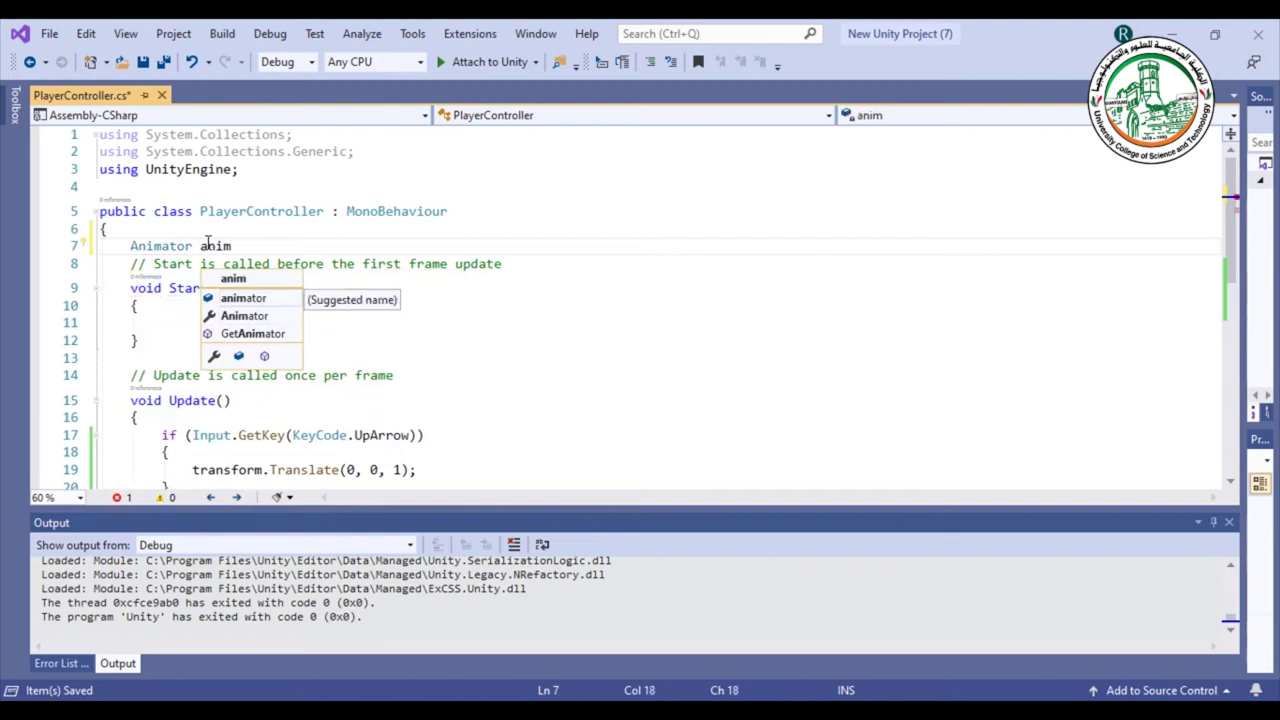
pyautogui.write(';')
# - Begin an assignment in Start that sets anim to transform.GetComponent
pyautogui.click(183, 320)
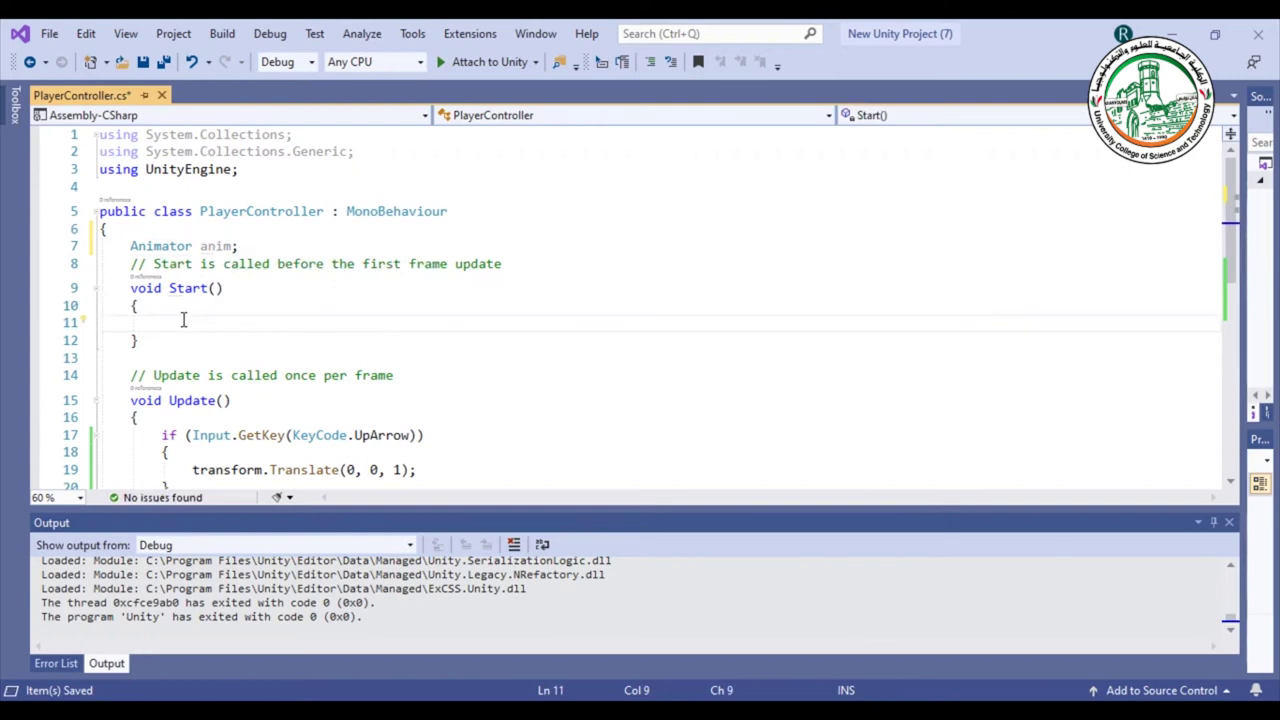
pyautogui.write('anim')
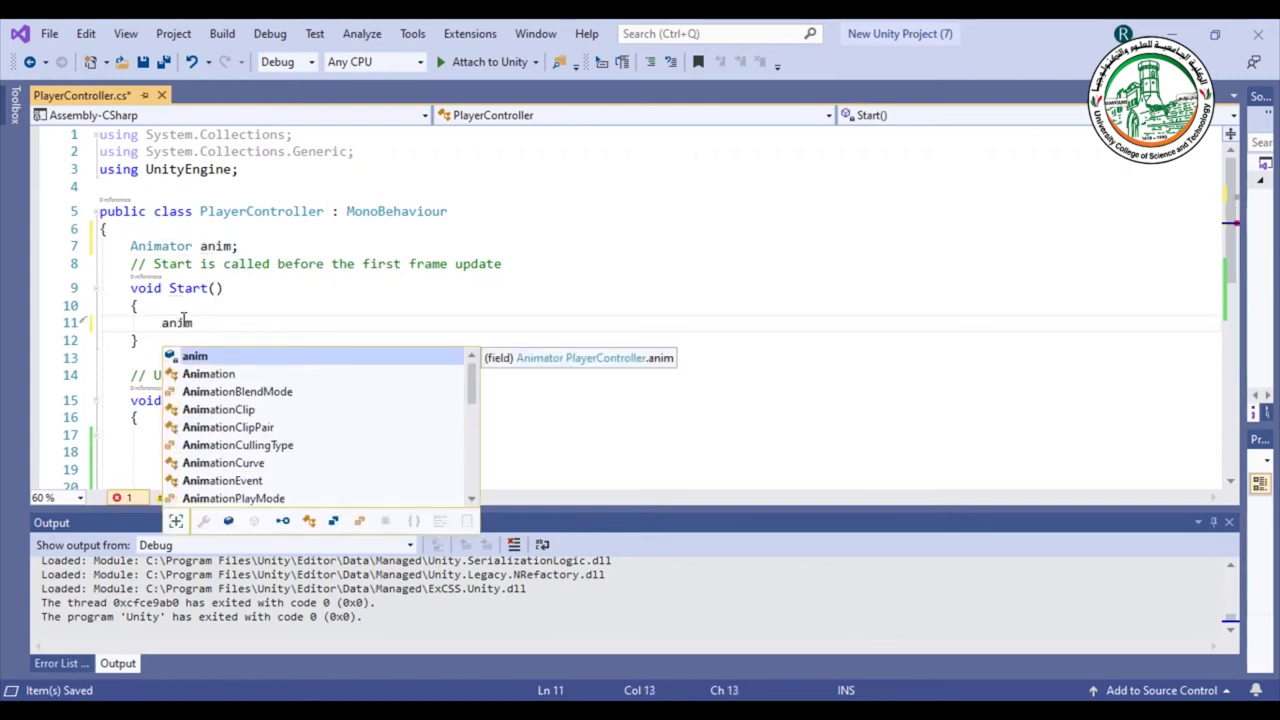
pyautogui.write('=')
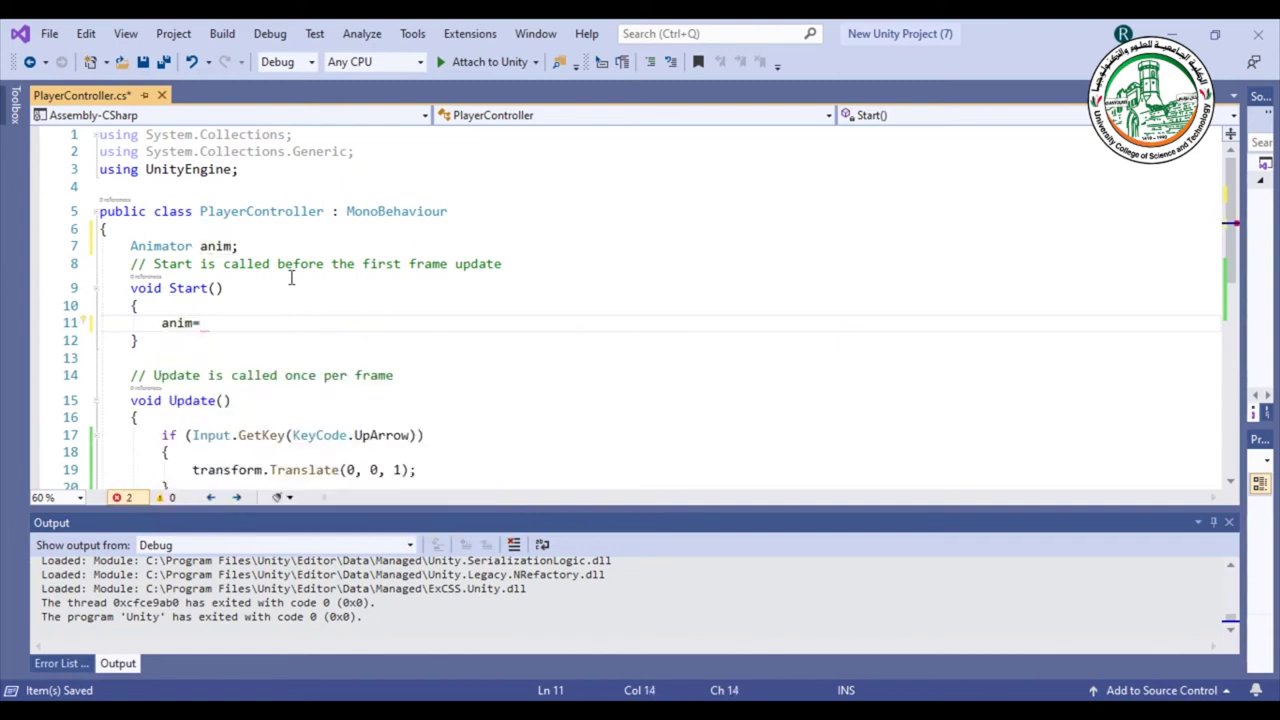
pyautogui.write('trans')
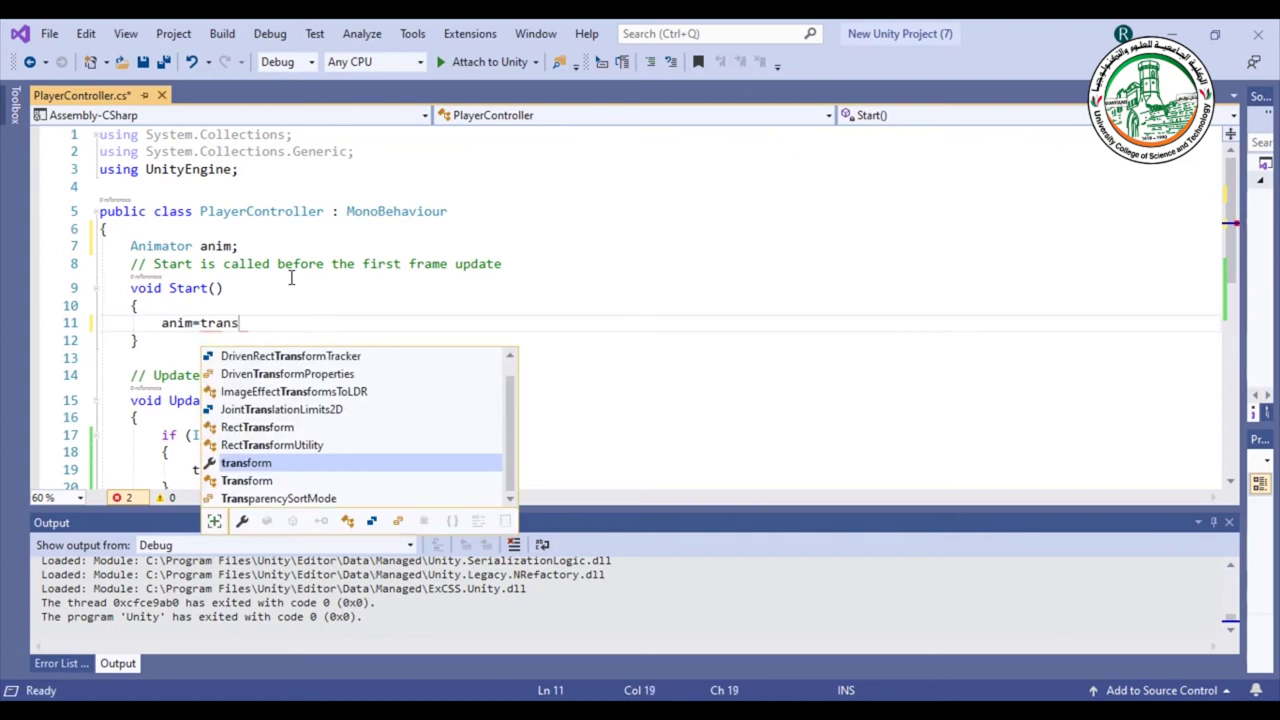
pyautogui.write('fo')
pyautogui.press('Tab')
pyautogui.write('.getco')
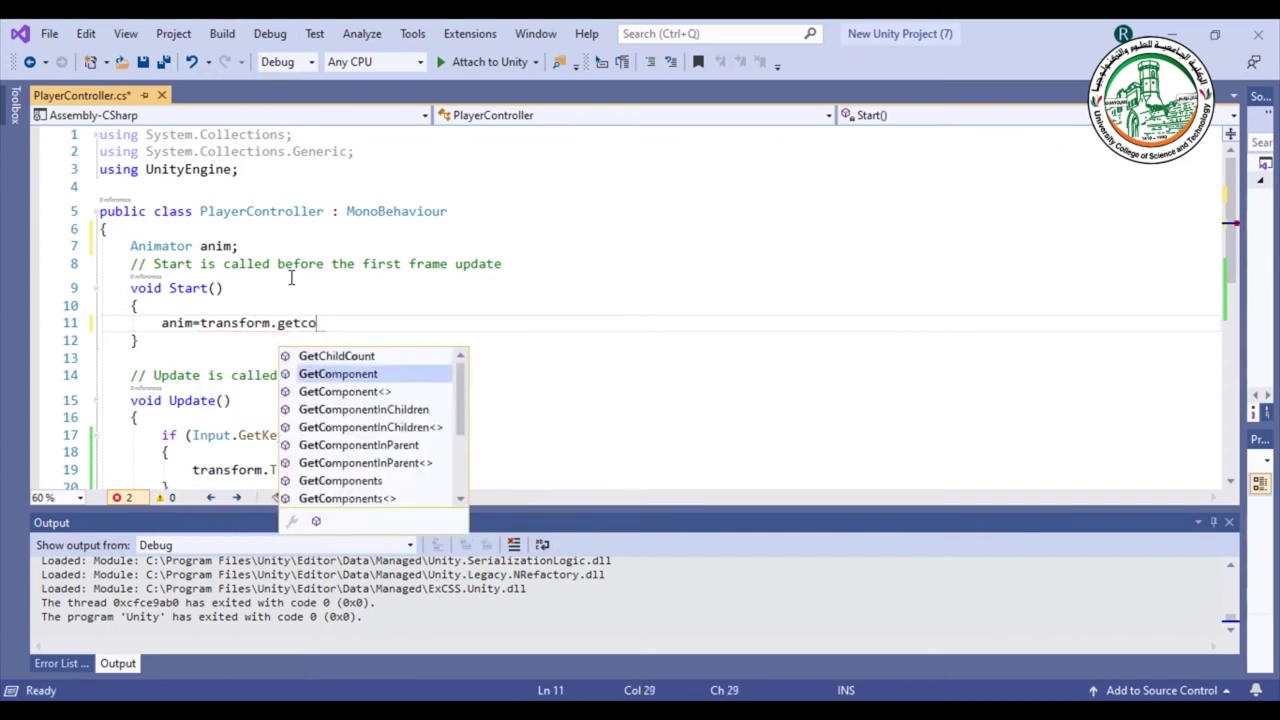
pyautogui.press('Down')
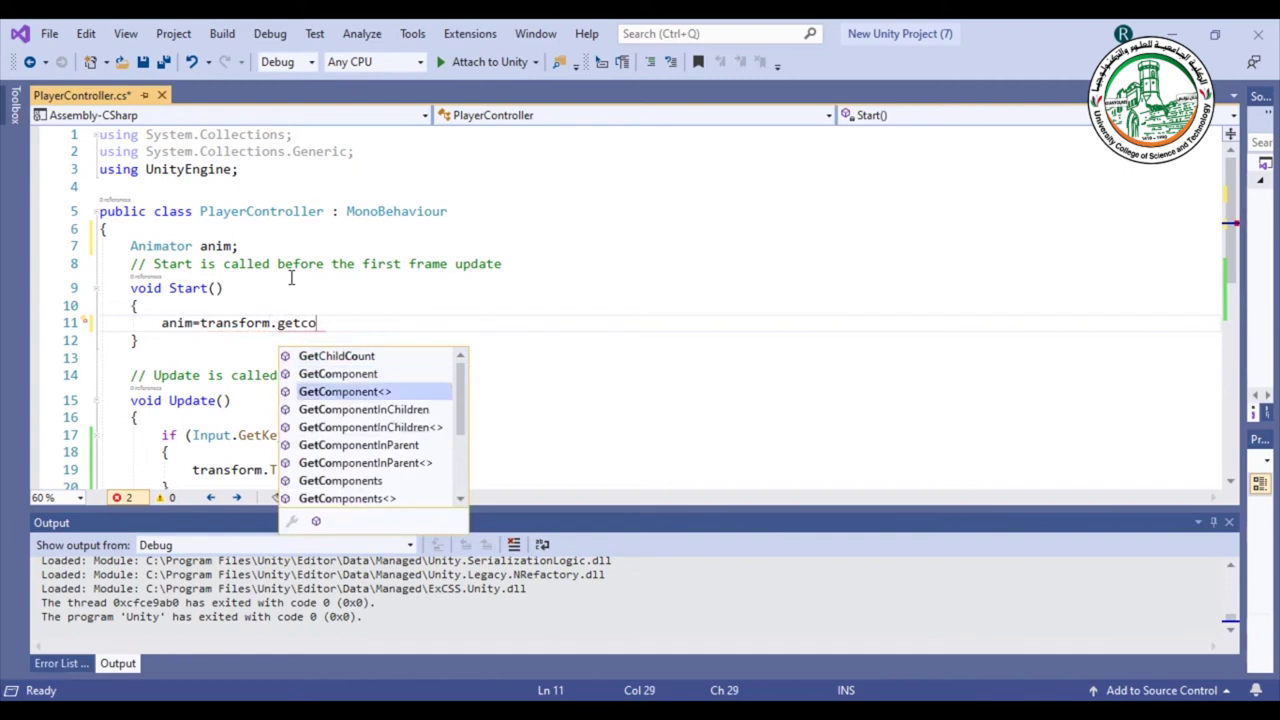
pyautogui.press('Tab')
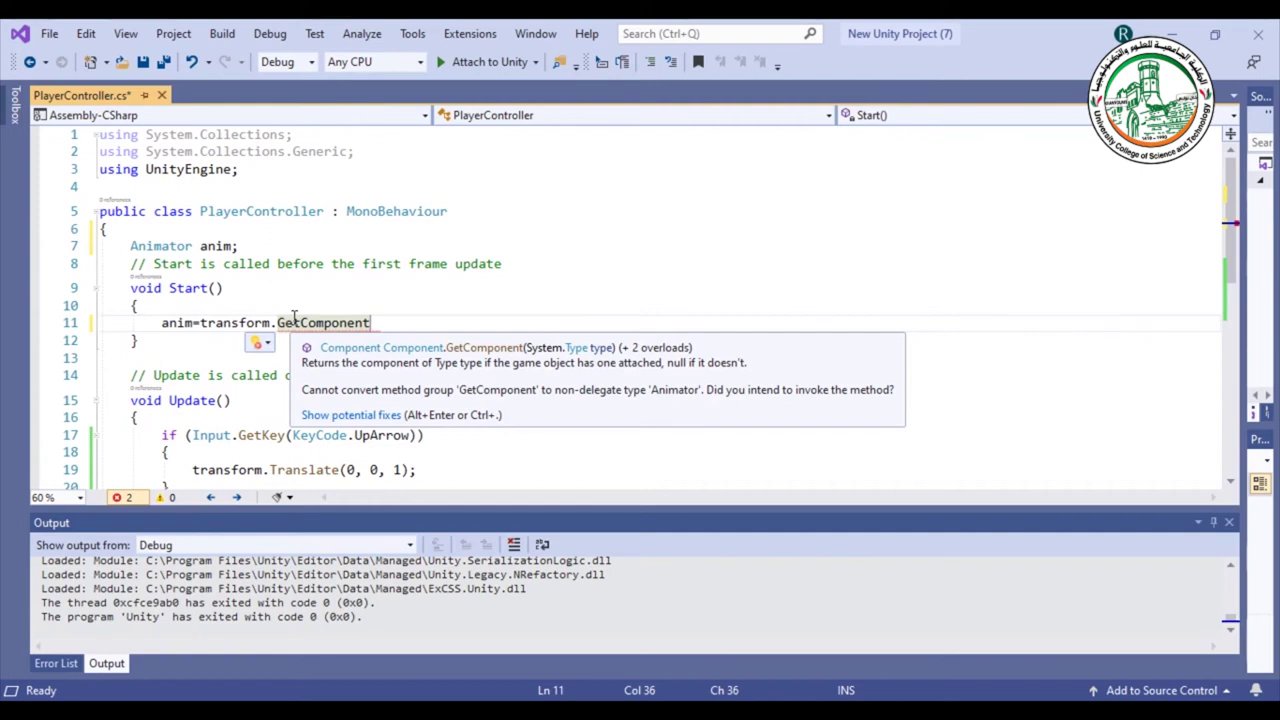
# - Complete the GetComponent call with the Animator type argument, empty parentheses and a semicolon
pyautogui.write('<>animat>')
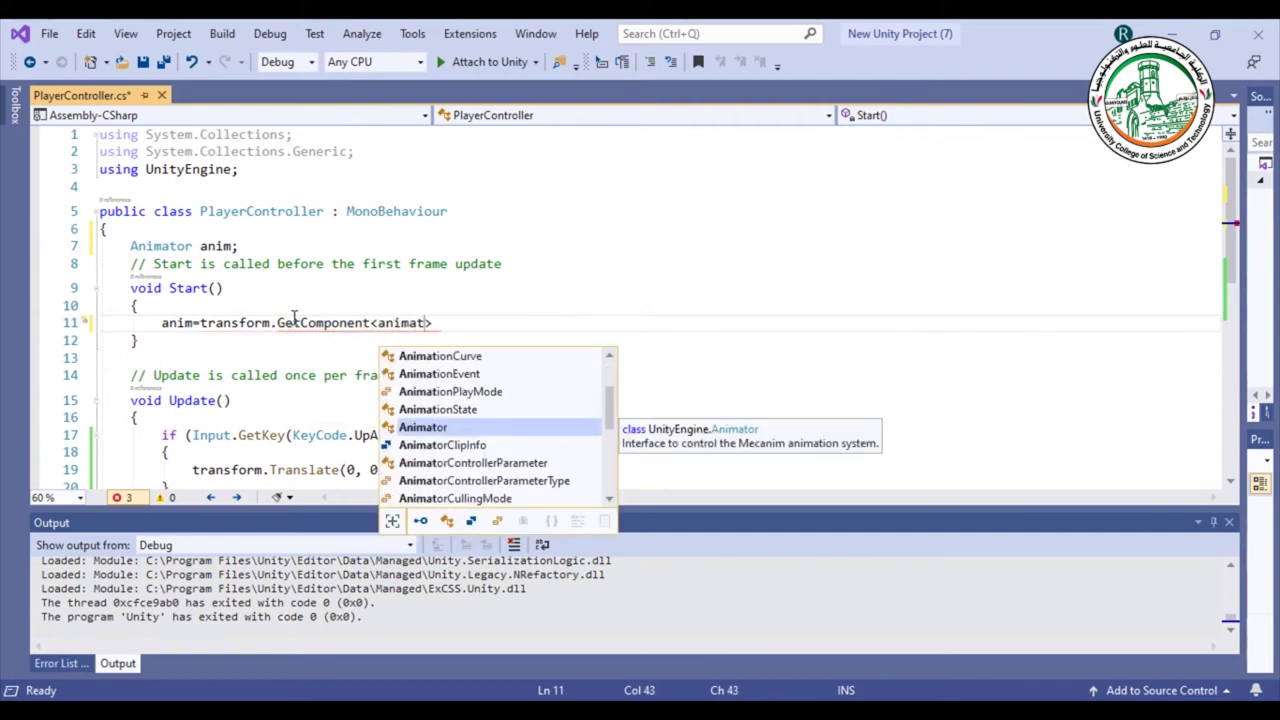
pyautogui.press('Tab')
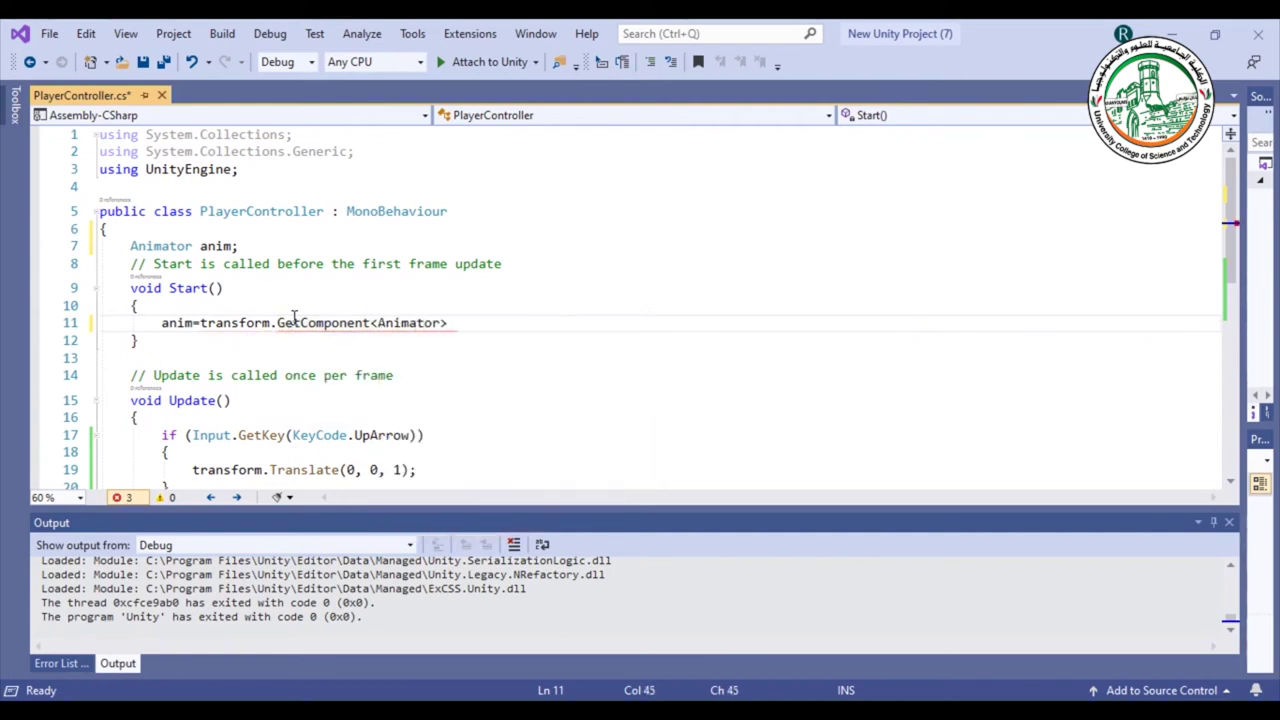
pyautogui.press('Right')
pyautogui.write('();')
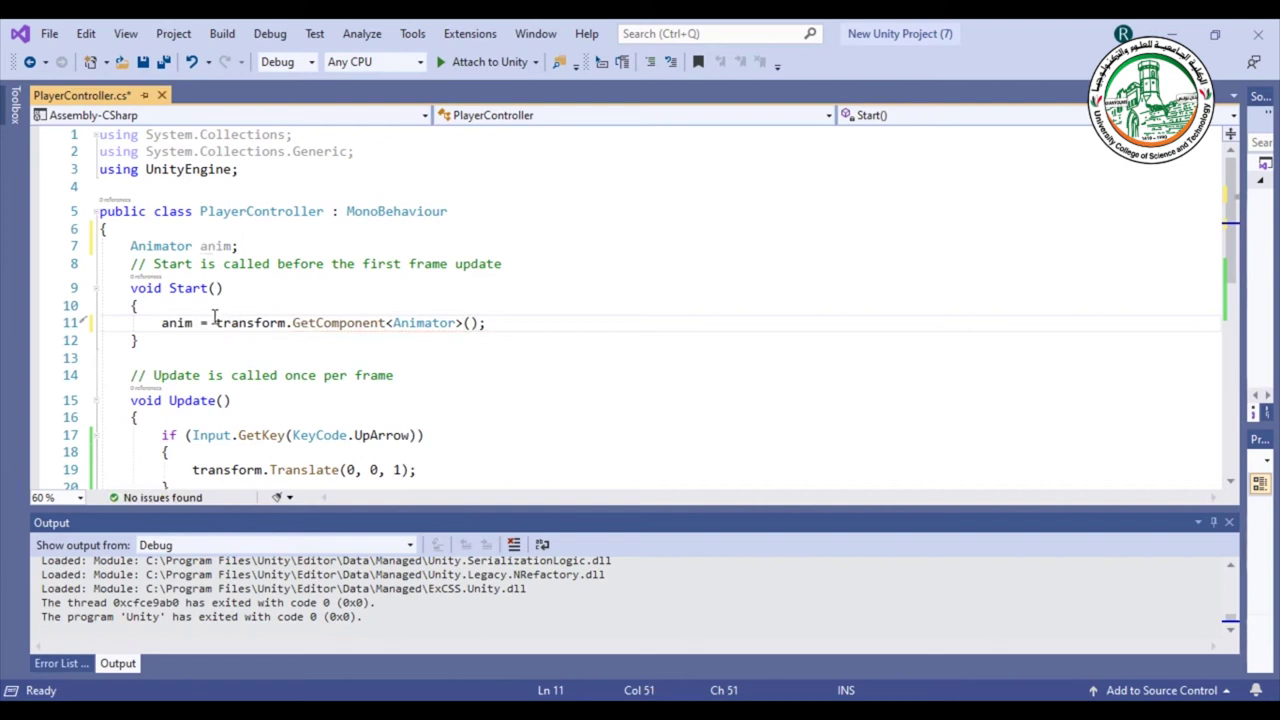
# - Review the GetComponent expression and the anim variable in Start, and switch to the New Unity Project (7) window
pyautogui.moveTo(214, 322); pyautogui.dragTo(453, 323)
pyautogui.doubleClick(168, 322)
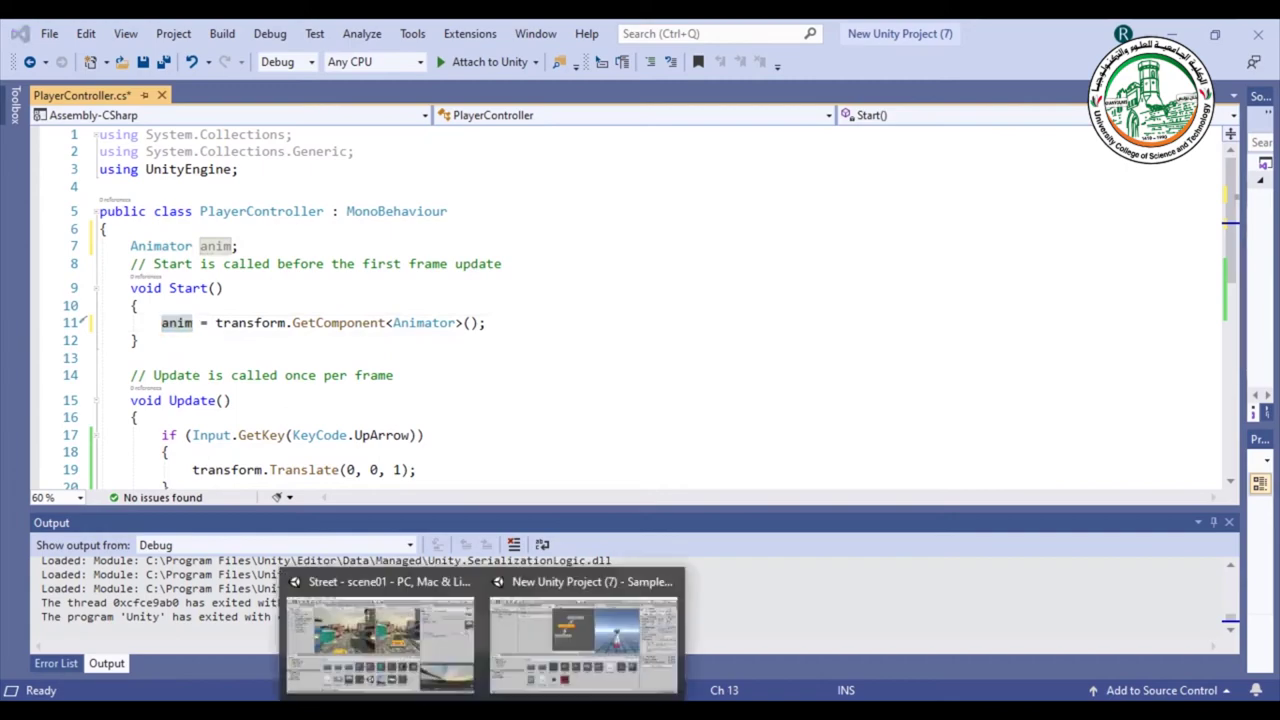
pyautogui.click(599, 653)
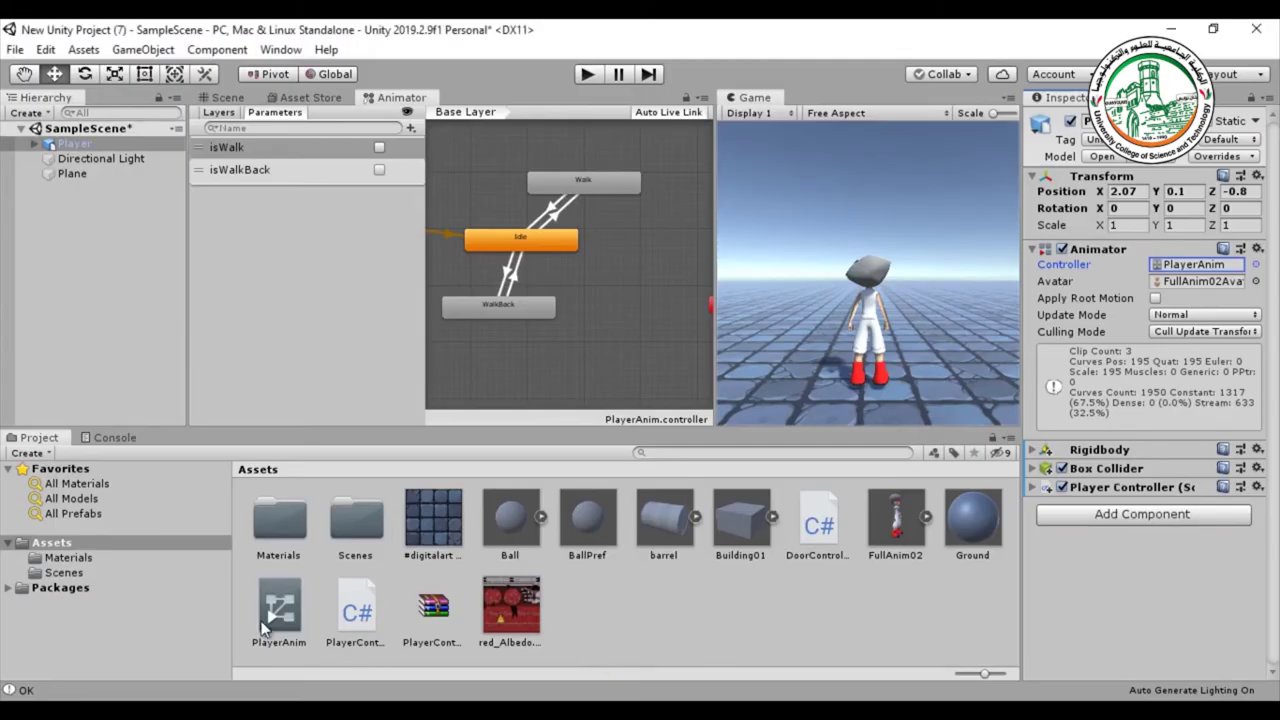
# - Switch back to PlayerController.cs in Visual Studio and begin an anim member call on a new first line inside the UpArrow block
pyautogui.click(1211, 265)
pyautogui.hotkey('alt', 'Tab')
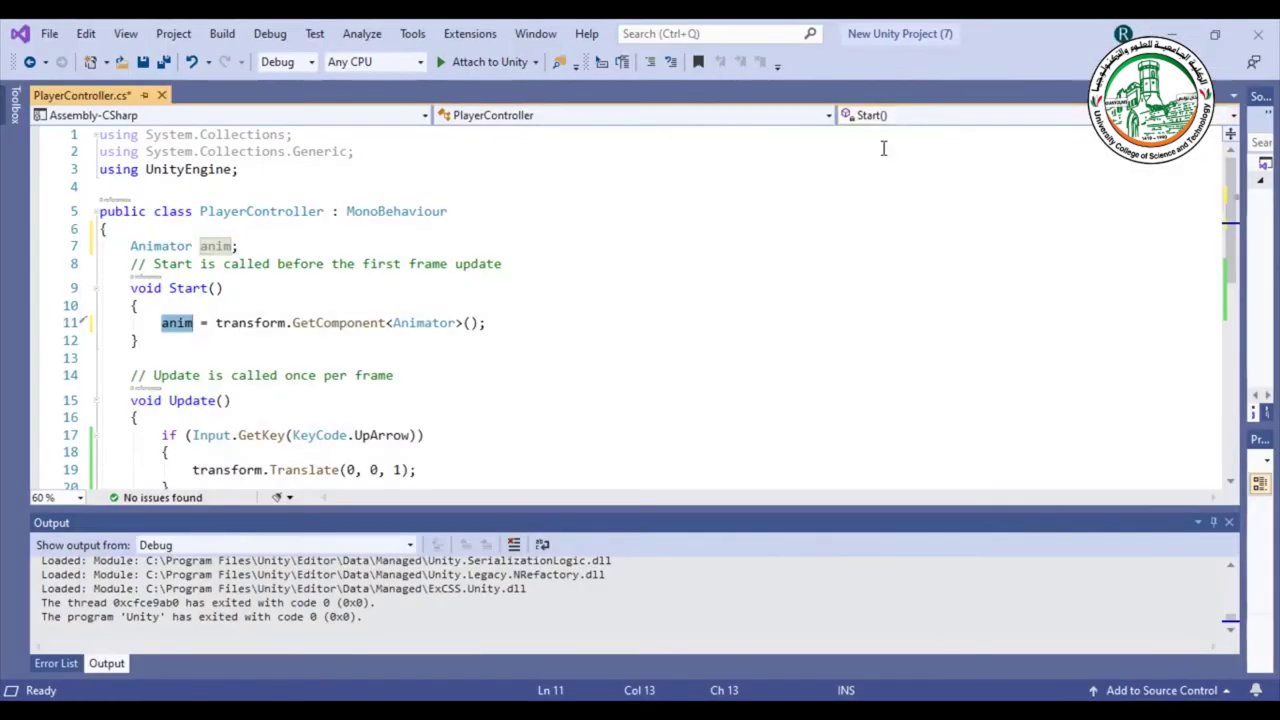
pyautogui.scroll(-3, 631, 300)
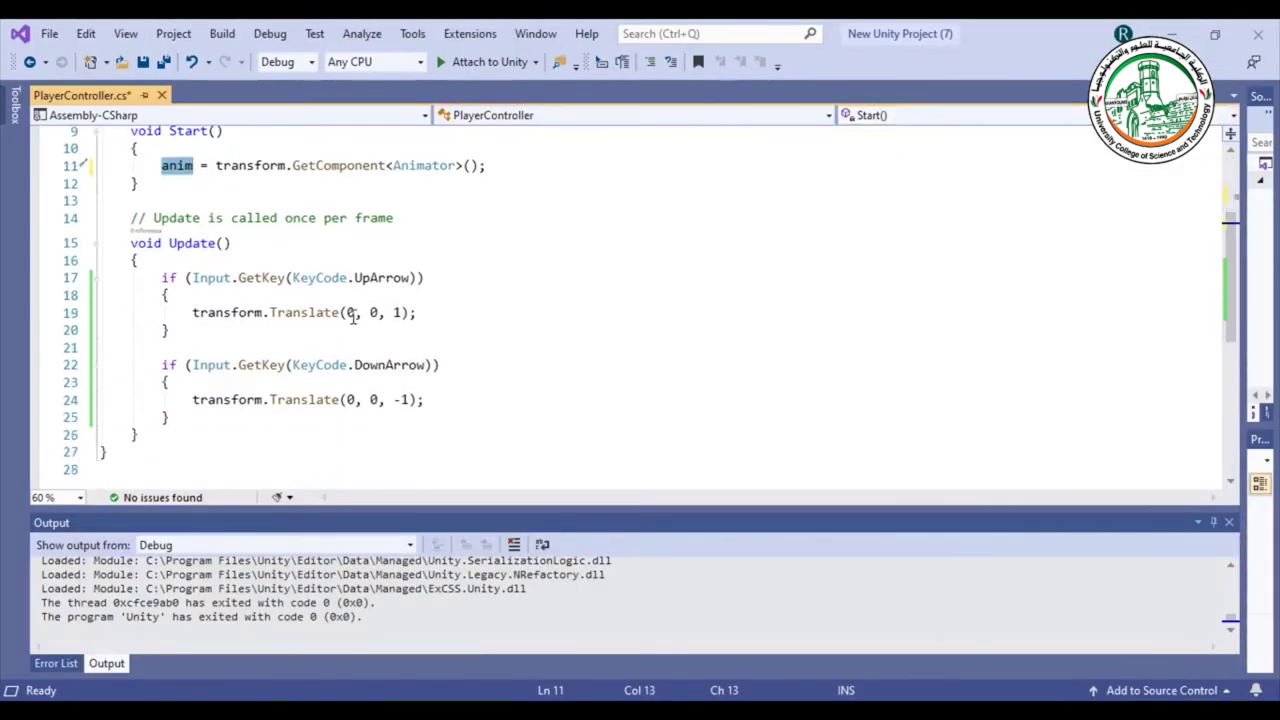
pyautogui.click(421, 312)
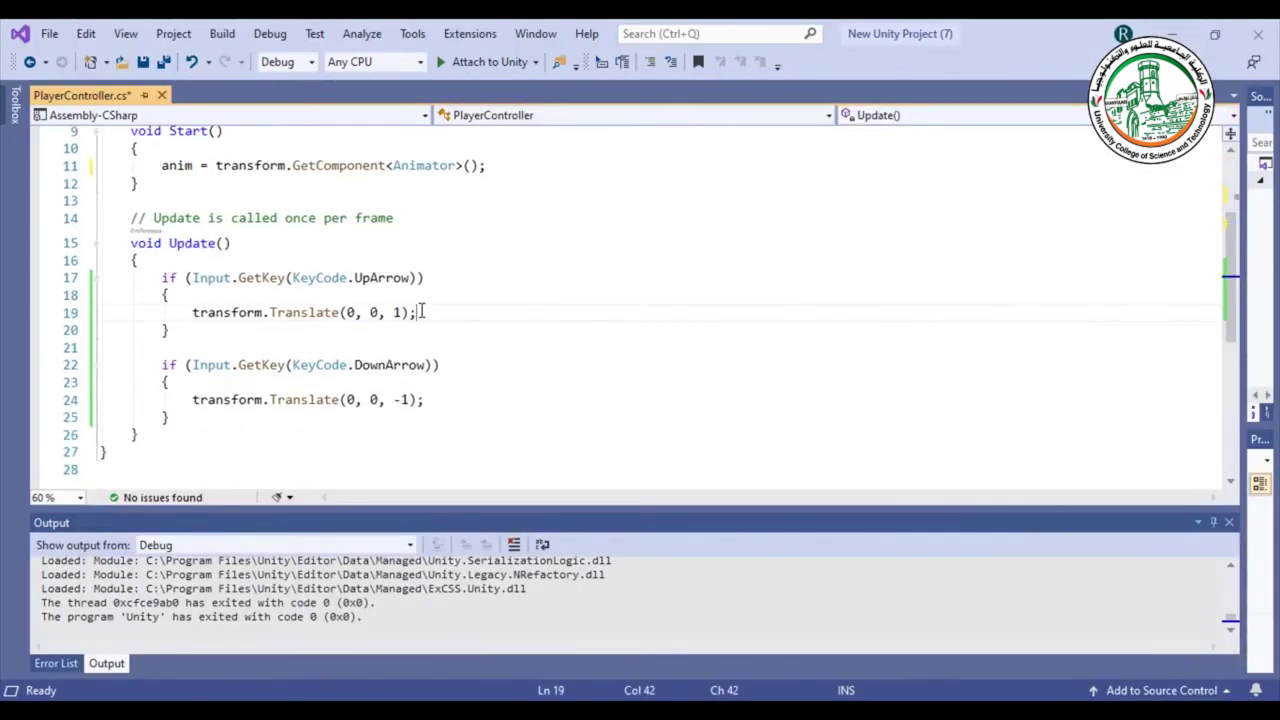
pyautogui.click(229, 300)
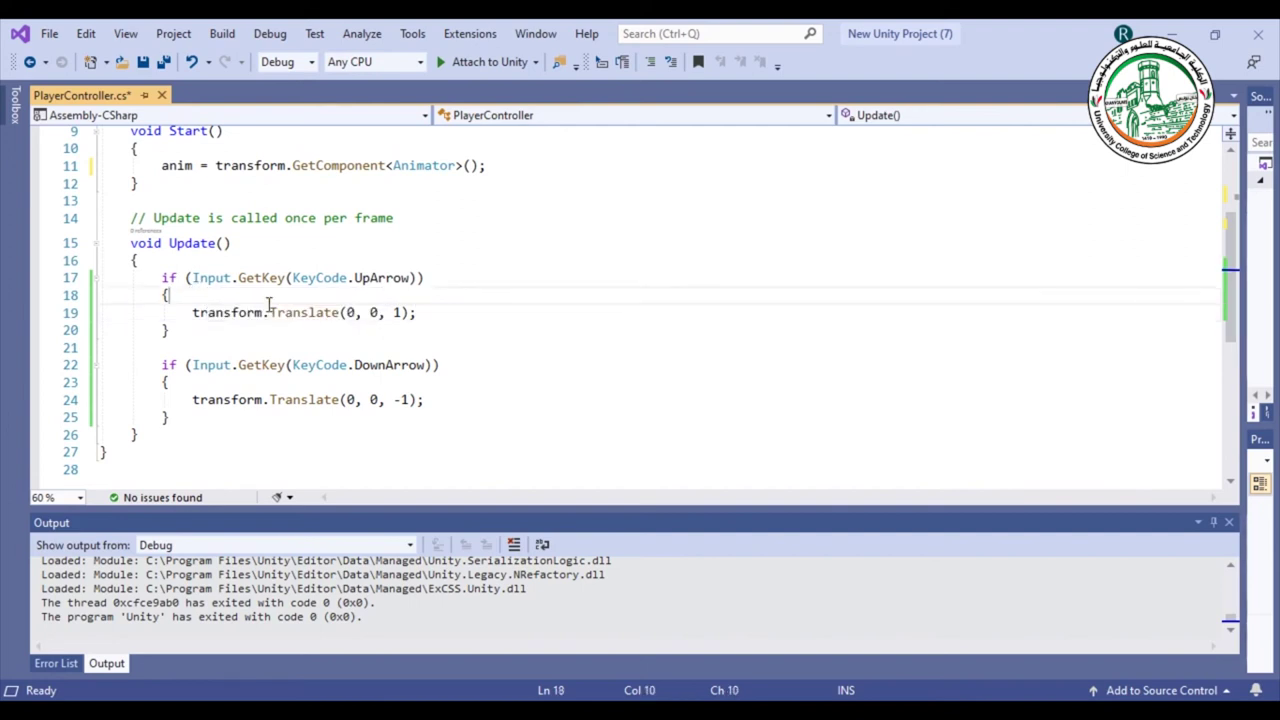
pyautogui.press('Return')
pyautogui.write('anim')
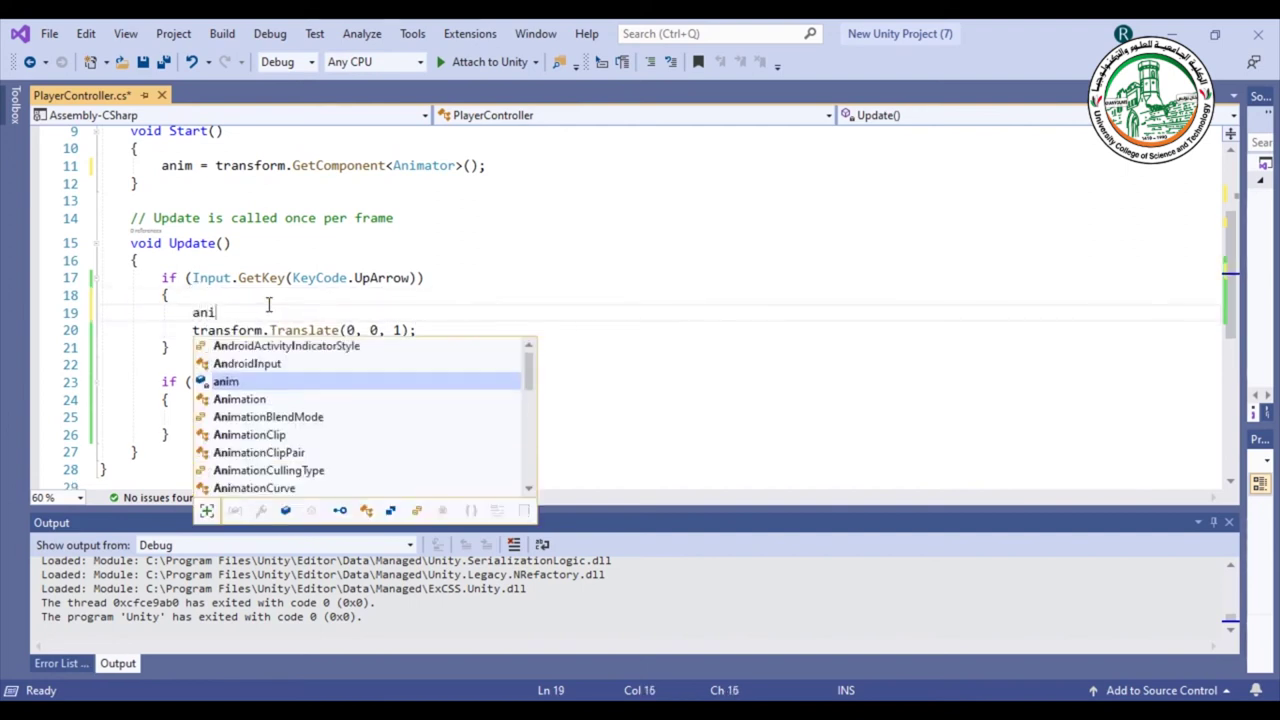
pyautogui.press('Escape')
pyautogui.write('.')
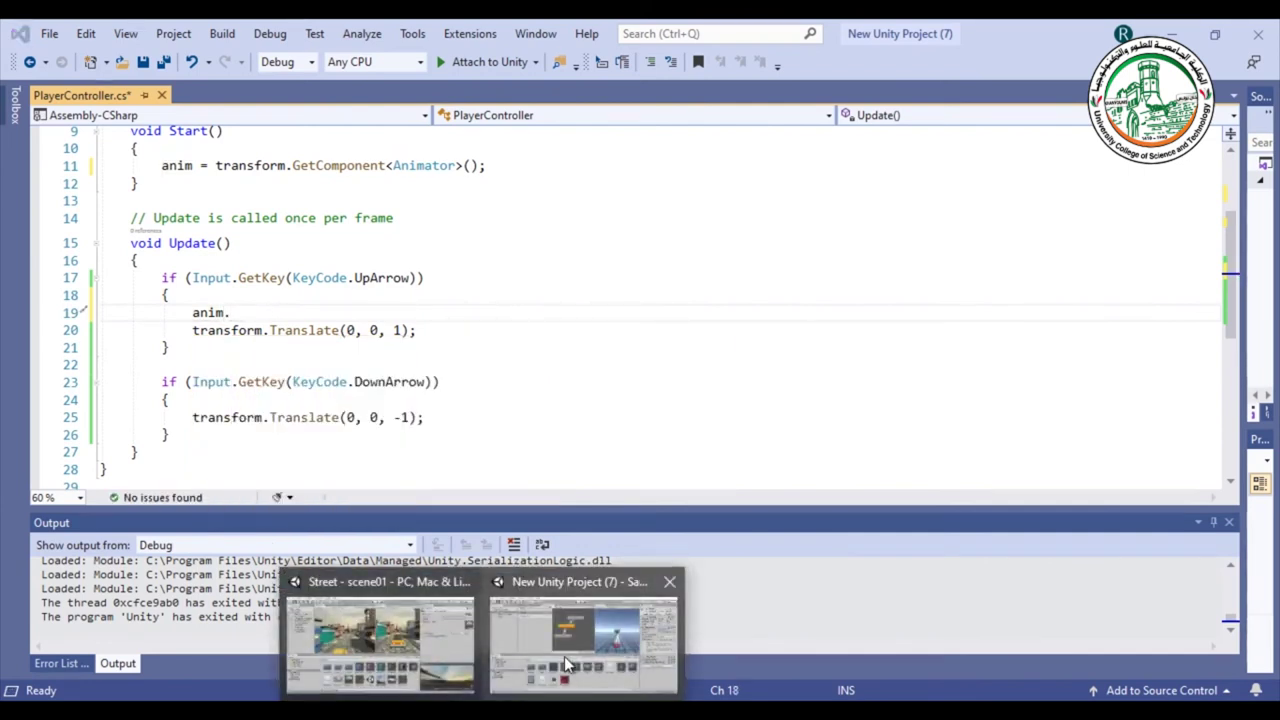
# - Switch to New Unity Project (7), check the parameter types the Animator offers, and return to the script
pyautogui.click(564, 656)
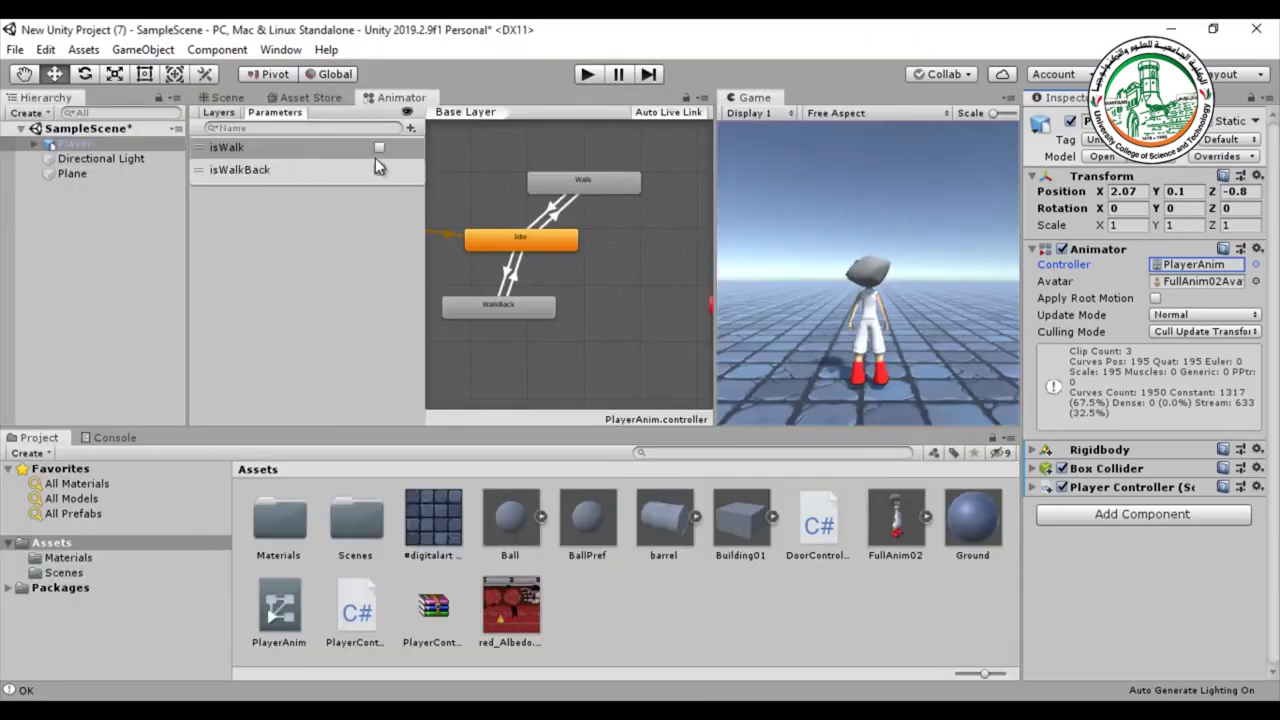
pyautogui.click(410, 129)
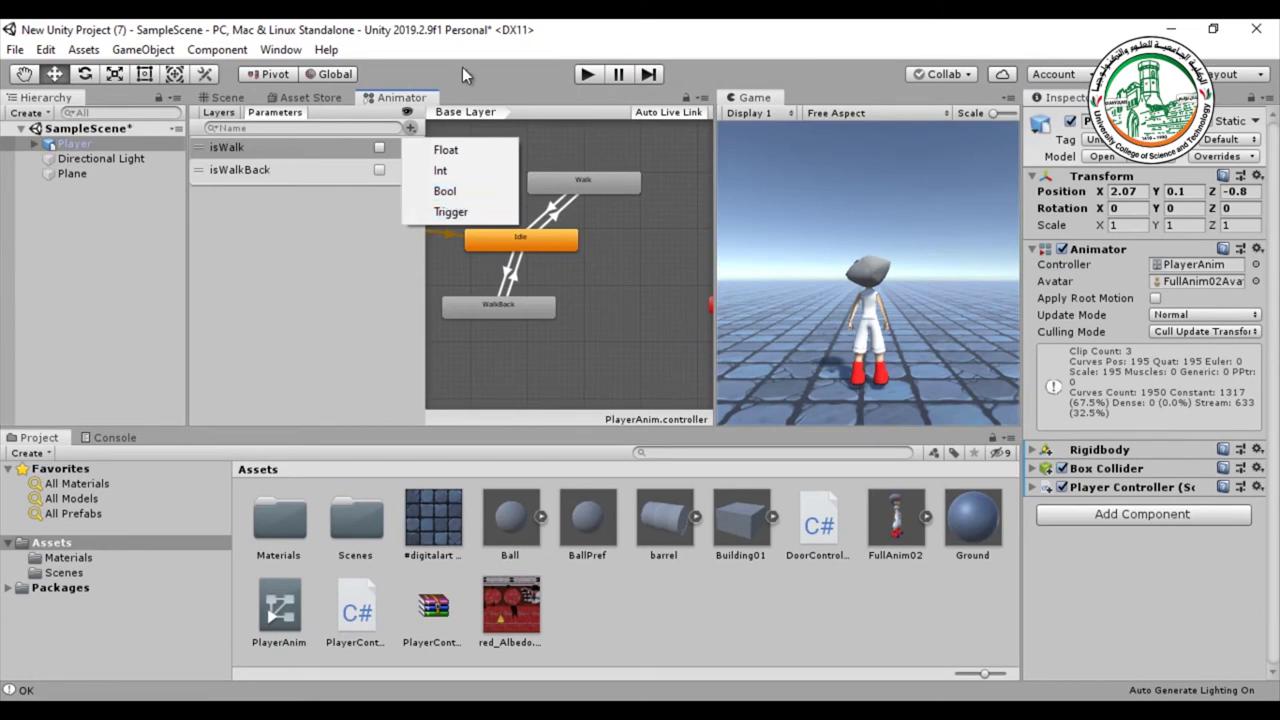
pyautogui.click(583, 56)
pyautogui.click(1171, 29)
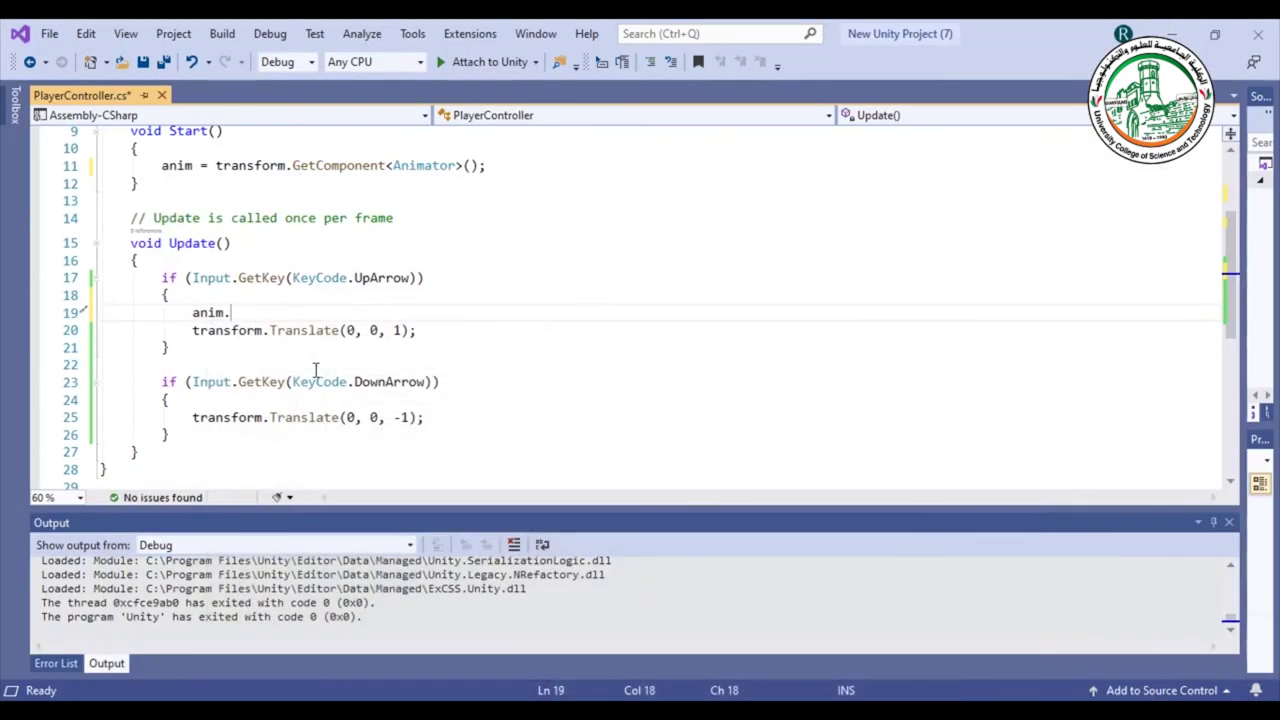
# - Complete the anim call in the UpArrow block as a SetBool method with empty parentheses and a semicolon
pyautogui.write('setb')
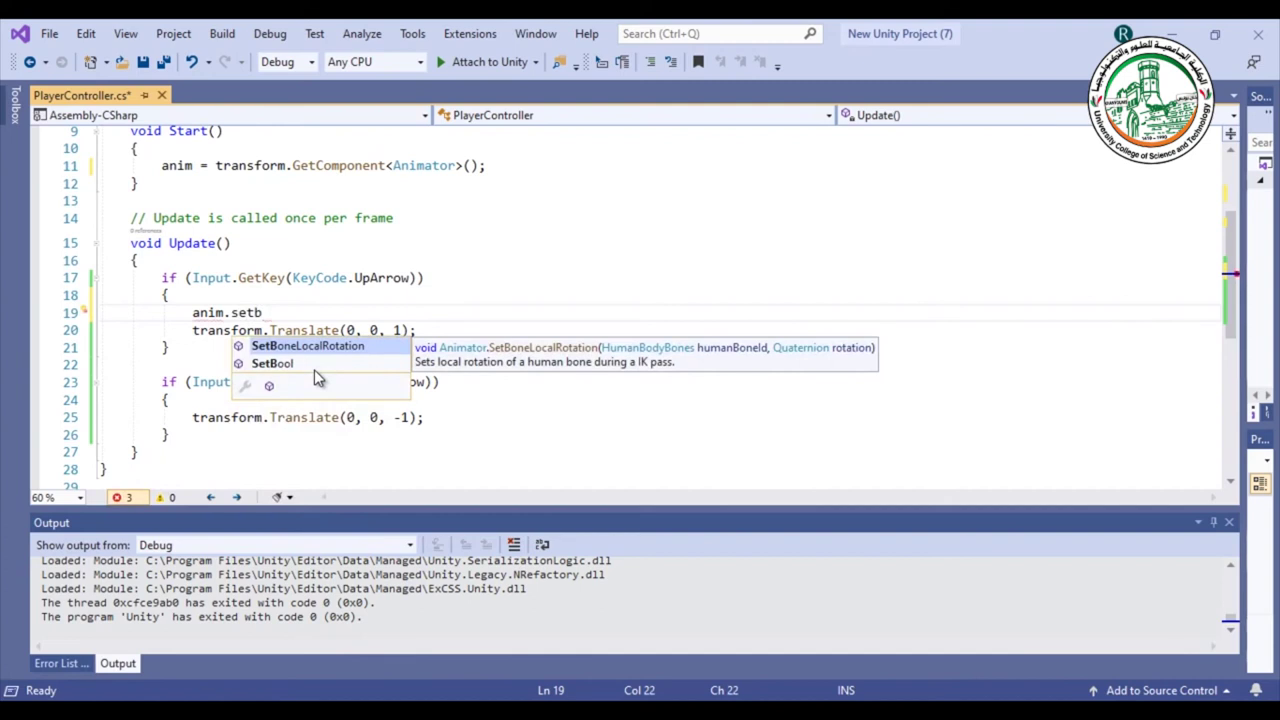
pyautogui.click(314, 366)
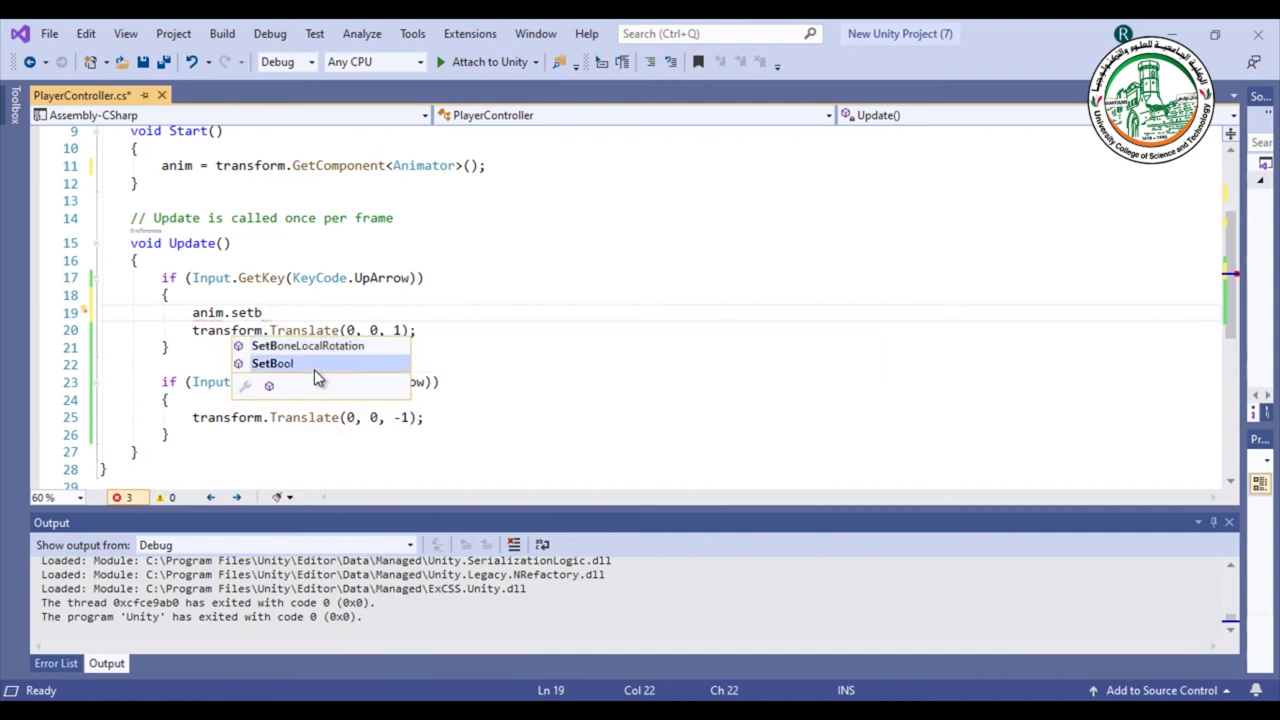
pyautogui.doubleClick(314, 366)
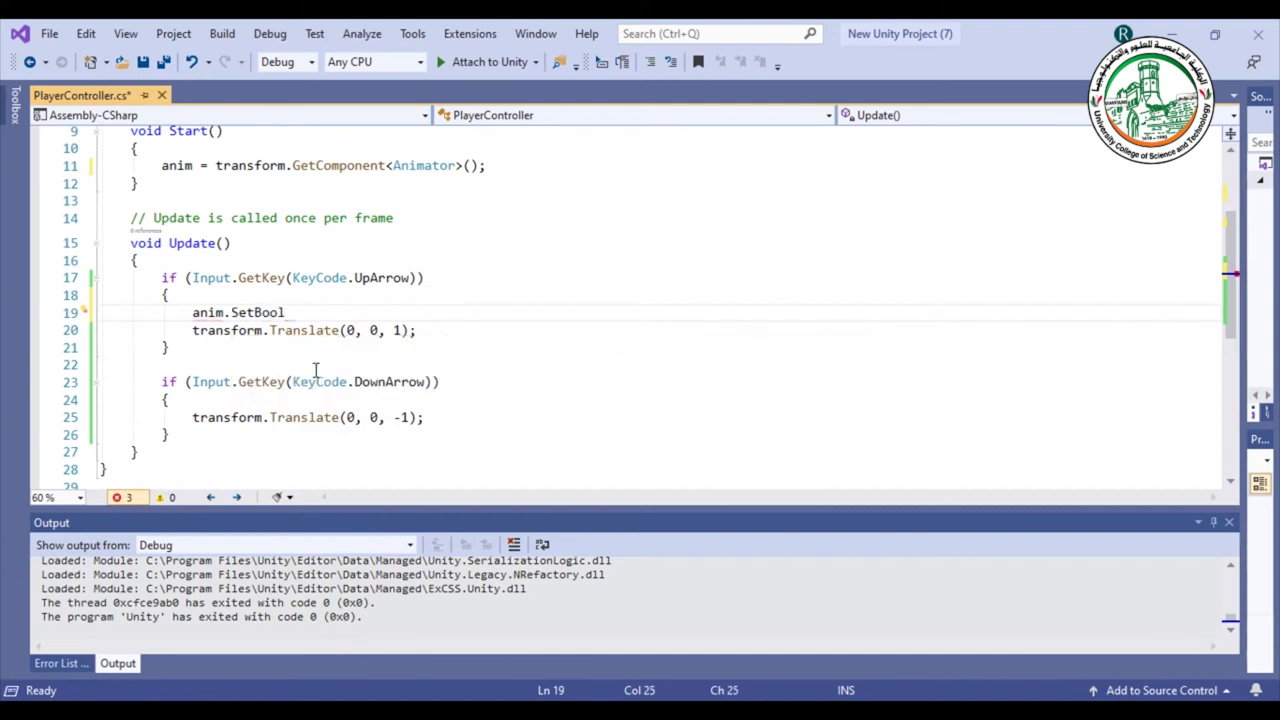
pyautogui.write('(')
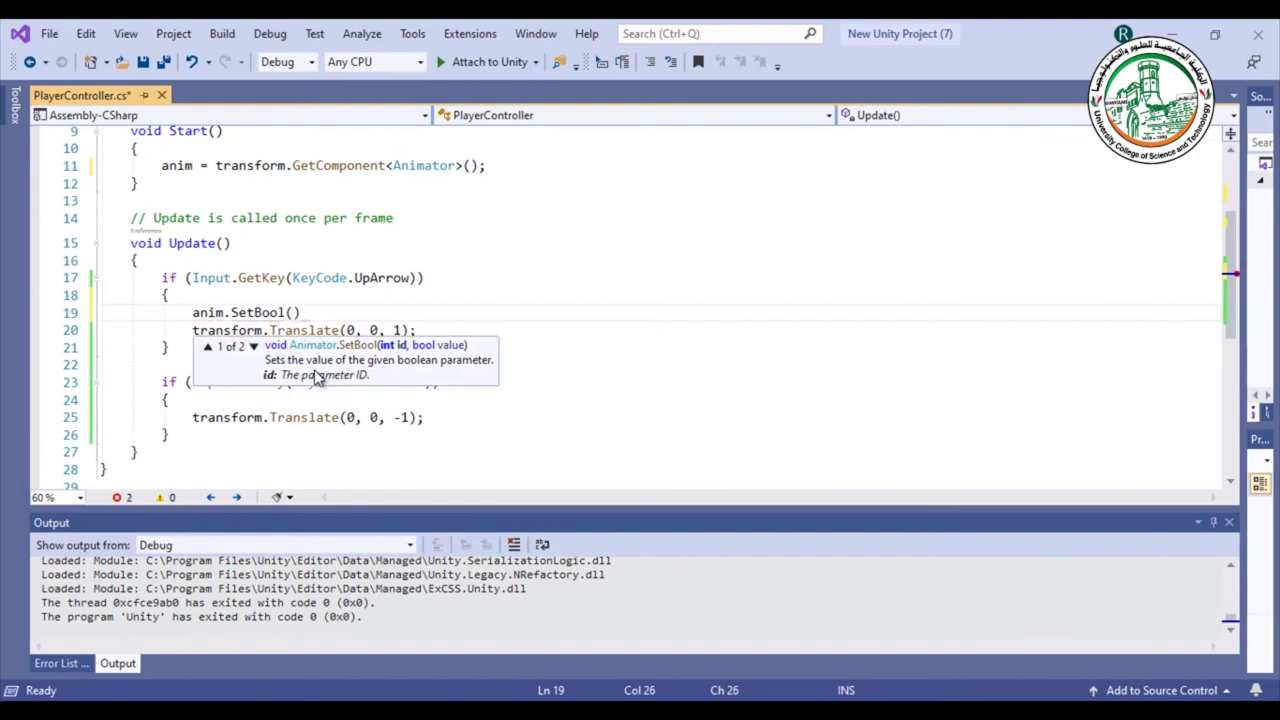
pyautogui.write(')')
pyautogui.press('Left')
pyautogui.press('Left')
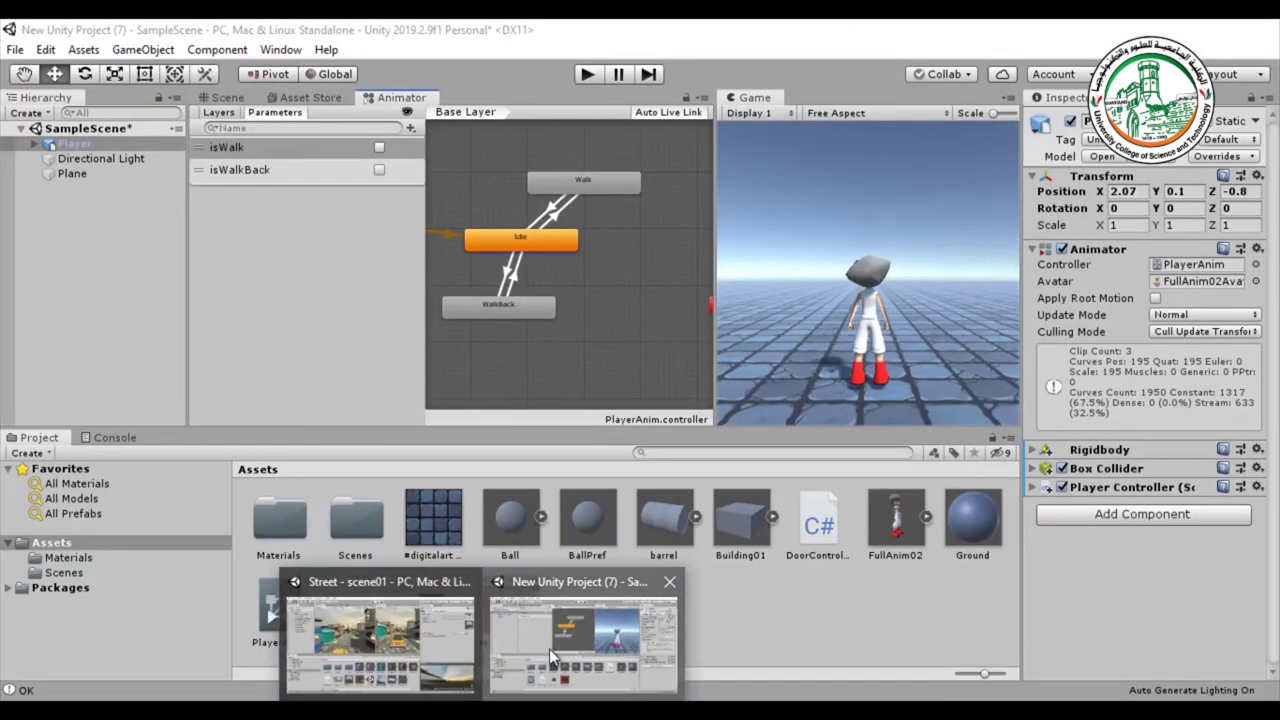
# - Check the exact spelling of the first walk parameter's name in the Unity Animator and return to the script
pyautogui.click(549, 648)
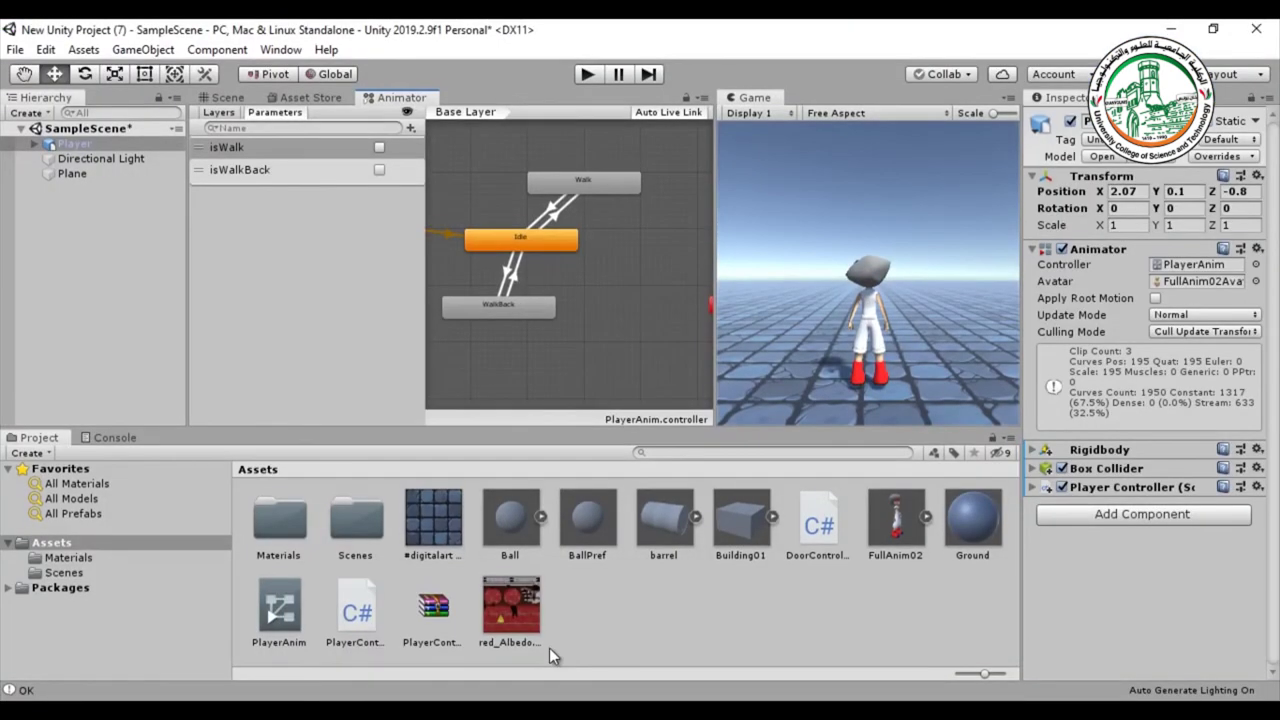
pyautogui.doubleClick(249, 146)
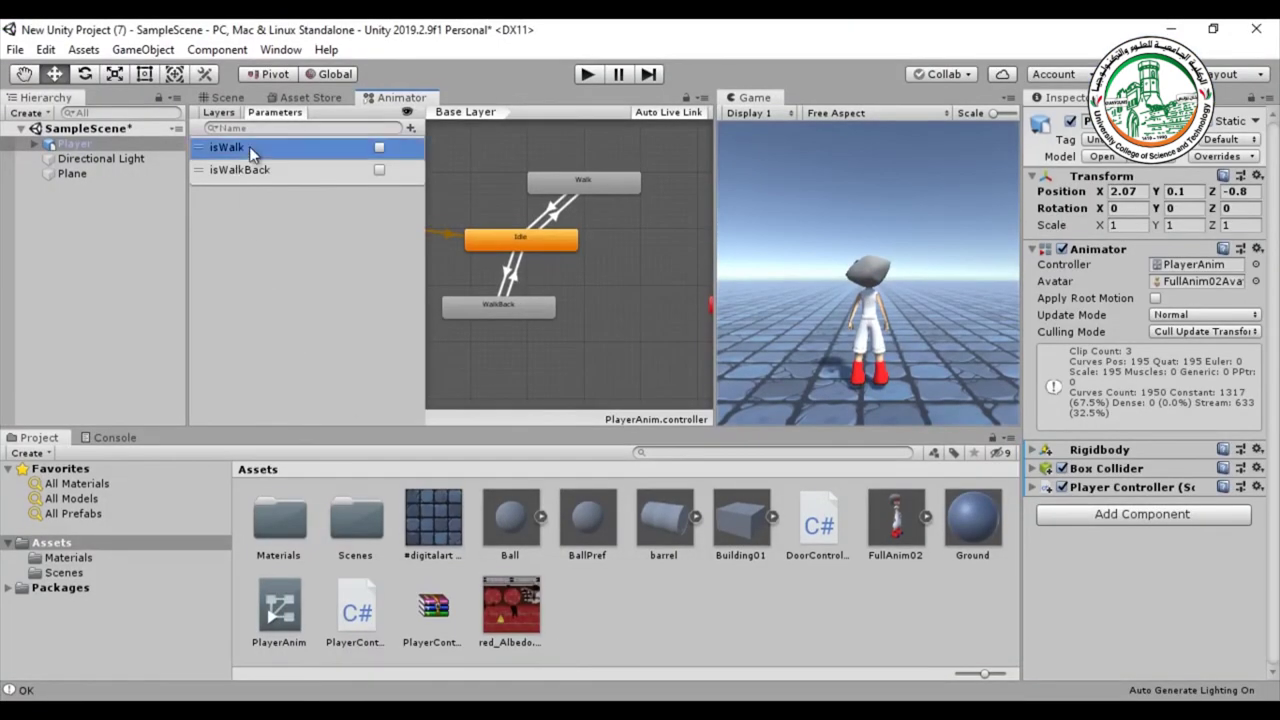
pyautogui.moveTo(240, 148); pyautogui.dragTo(203, 152)
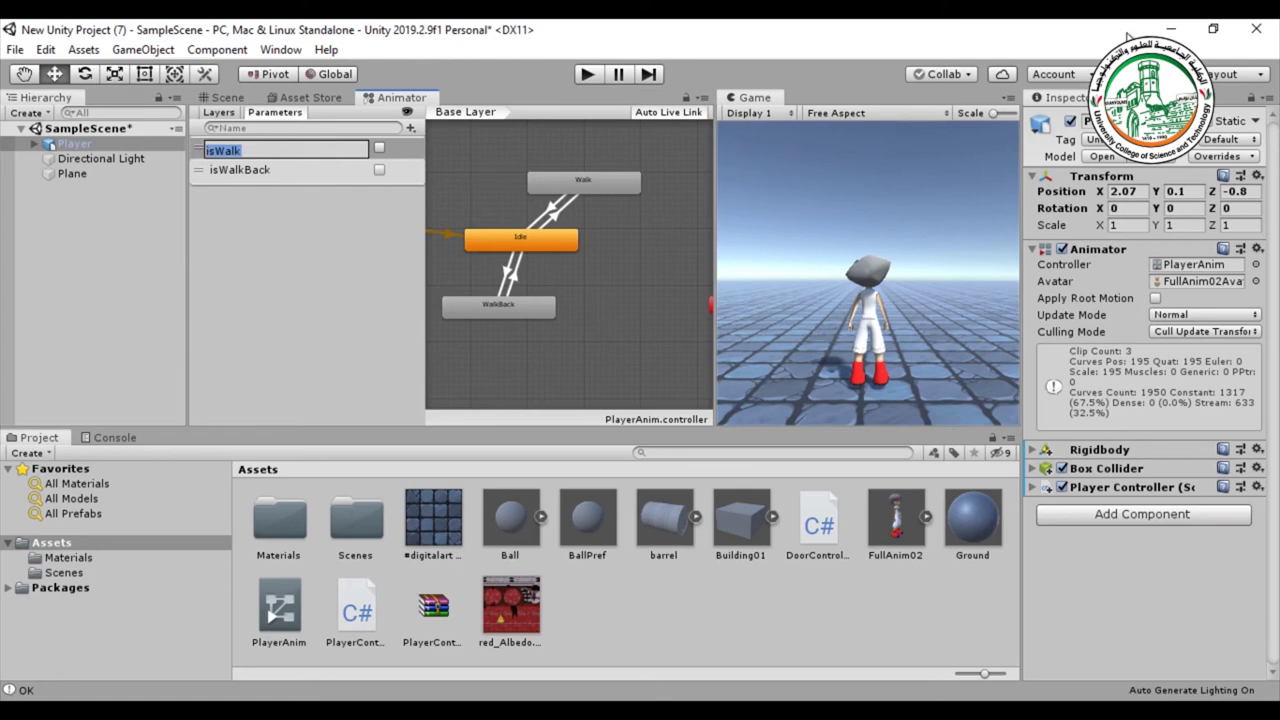
pyautogui.hotkey('alt', 'Tab')
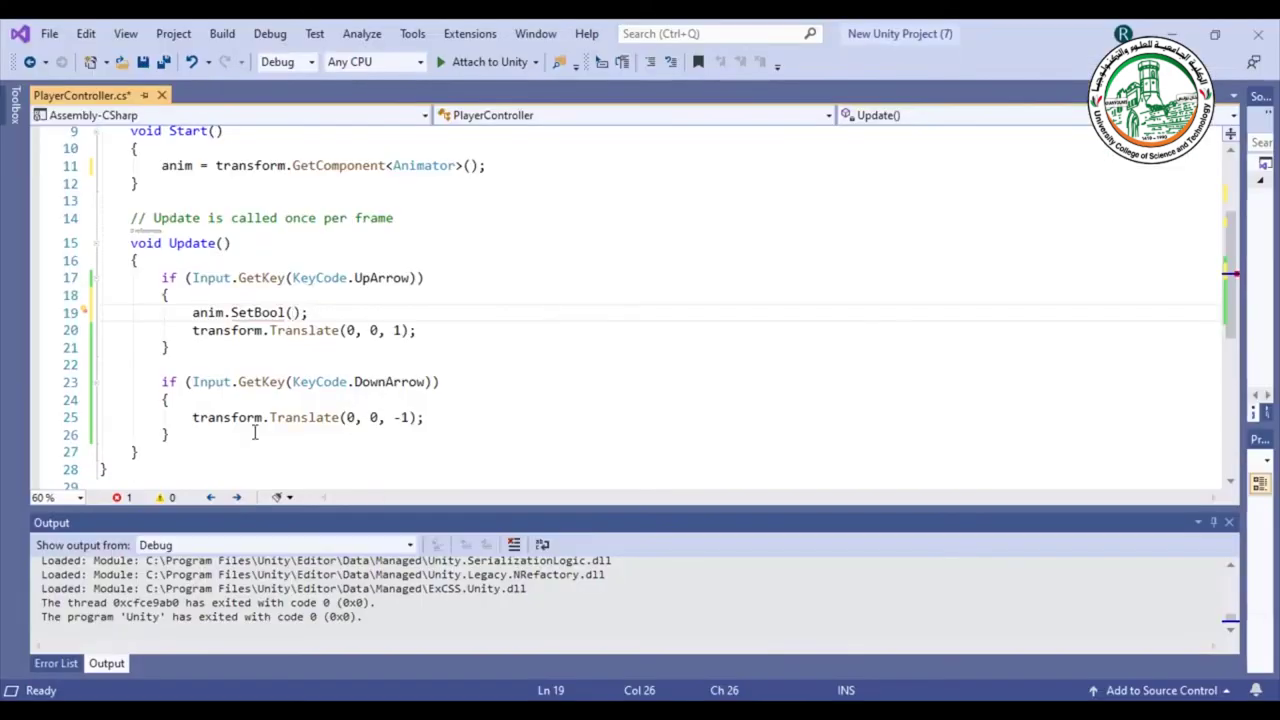
# - Pass "isWalk" and true as the arguments of the SetBool call in the UpArrow block
pyautogui.moveTo(282, 314)
pyautogui.write('"')
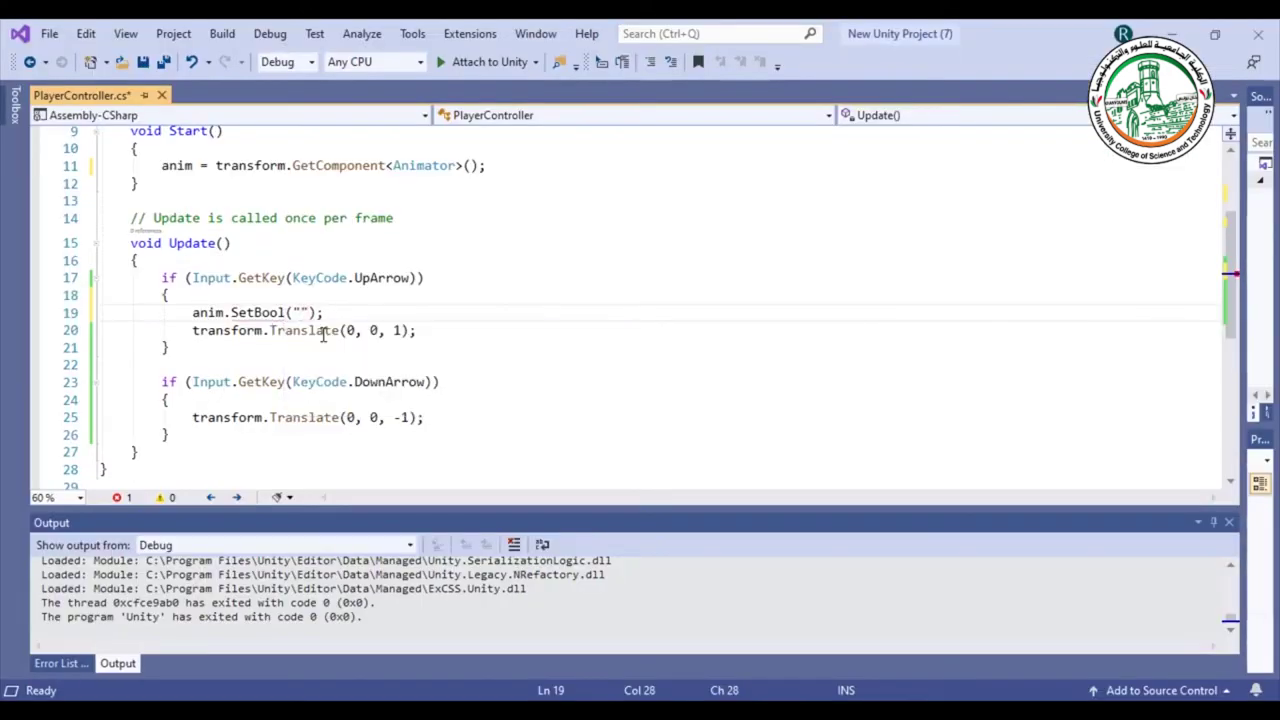
pyautogui.write('isWalk"')
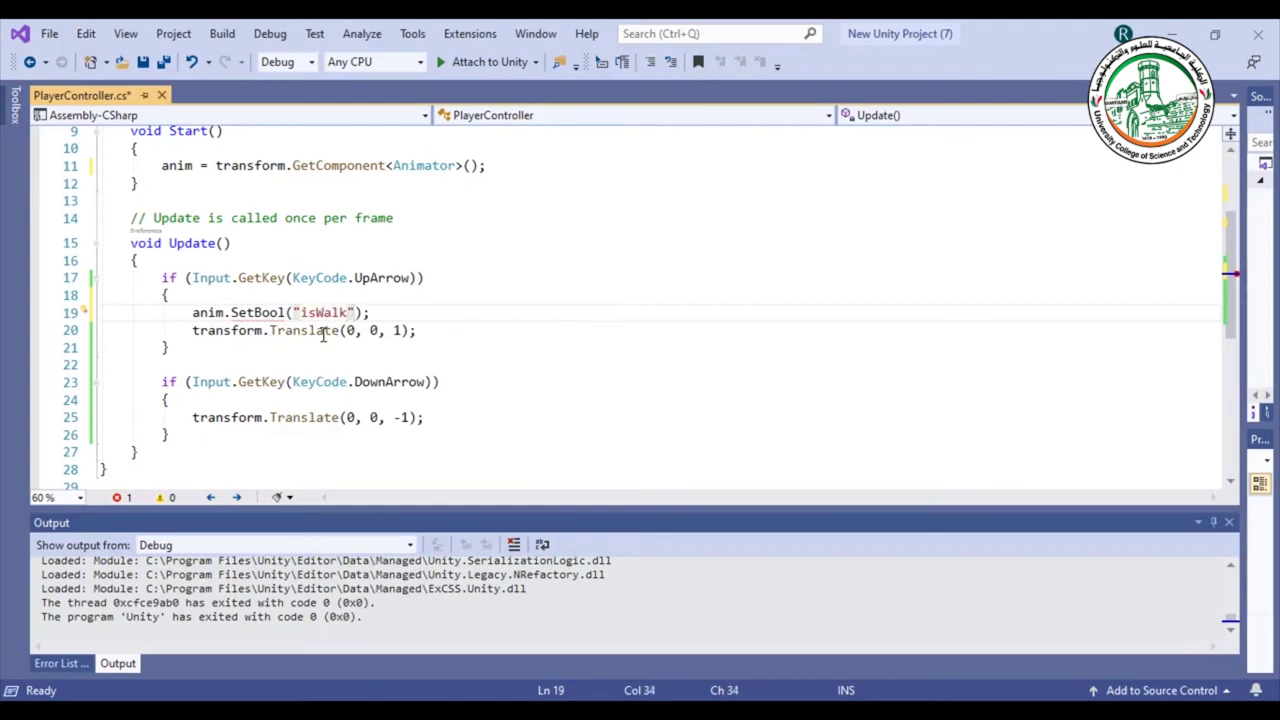
pyautogui.write(',tru')
pyautogui.press('Tab')
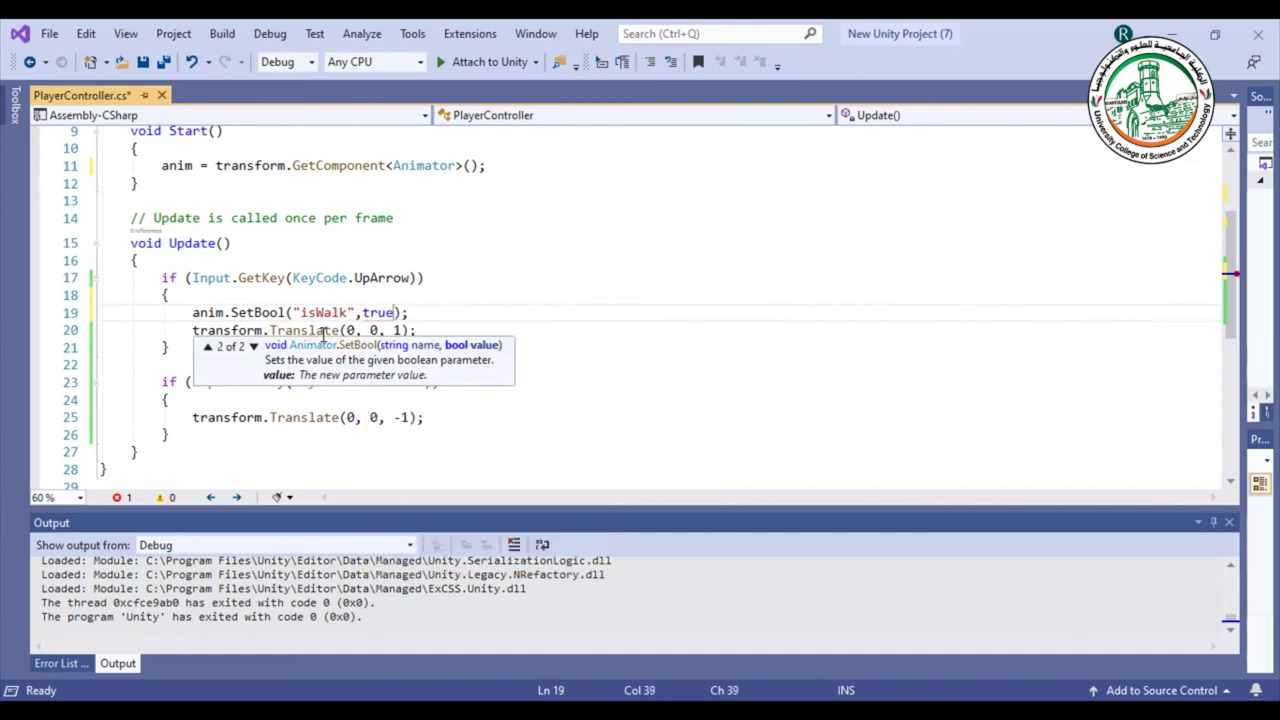
pyautogui.click(432, 319)
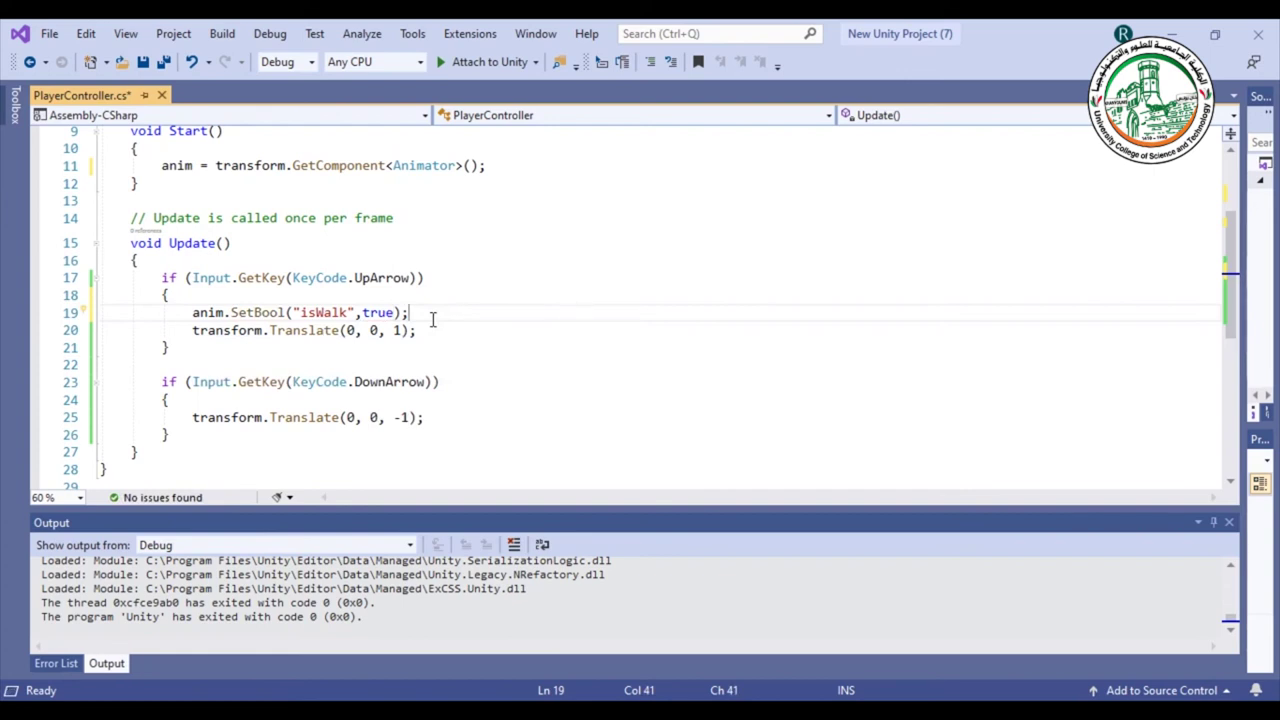
pyautogui.doubleClick(293, 278)
pyautogui.moveTo(178, 313); pyautogui.dragTo(421, 306)
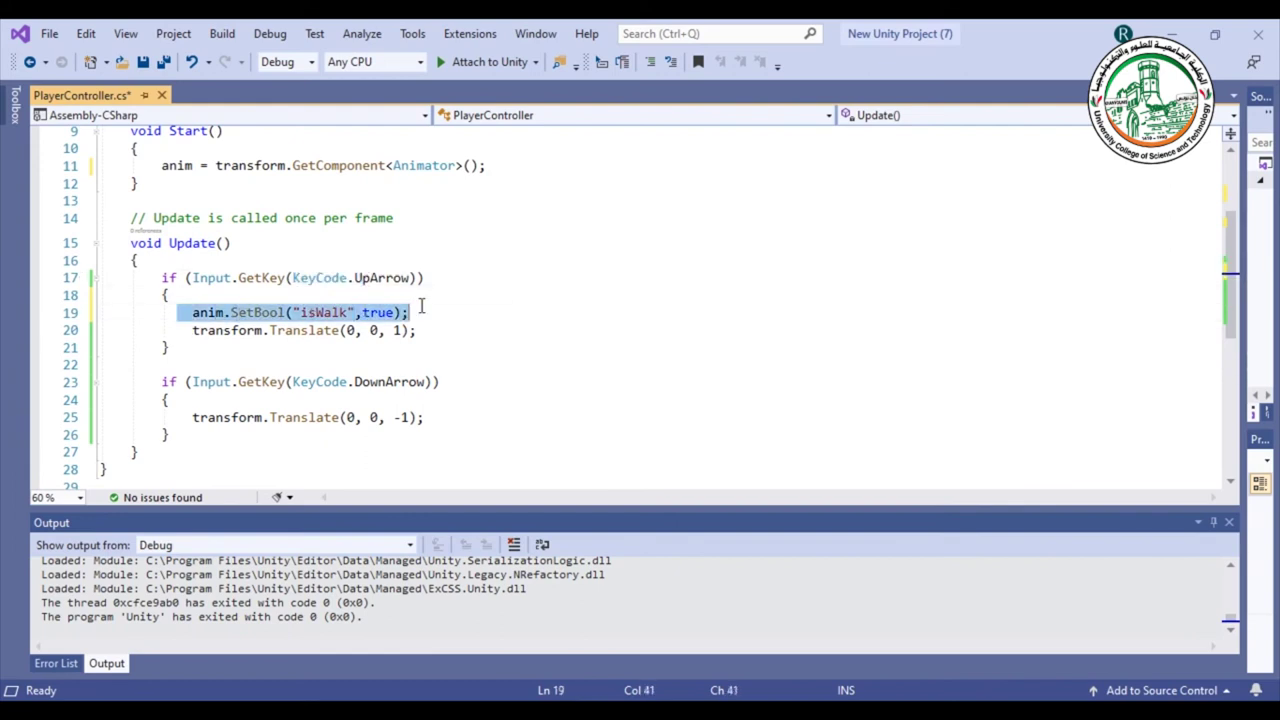
pyautogui.hotkey('shift', 'Up')
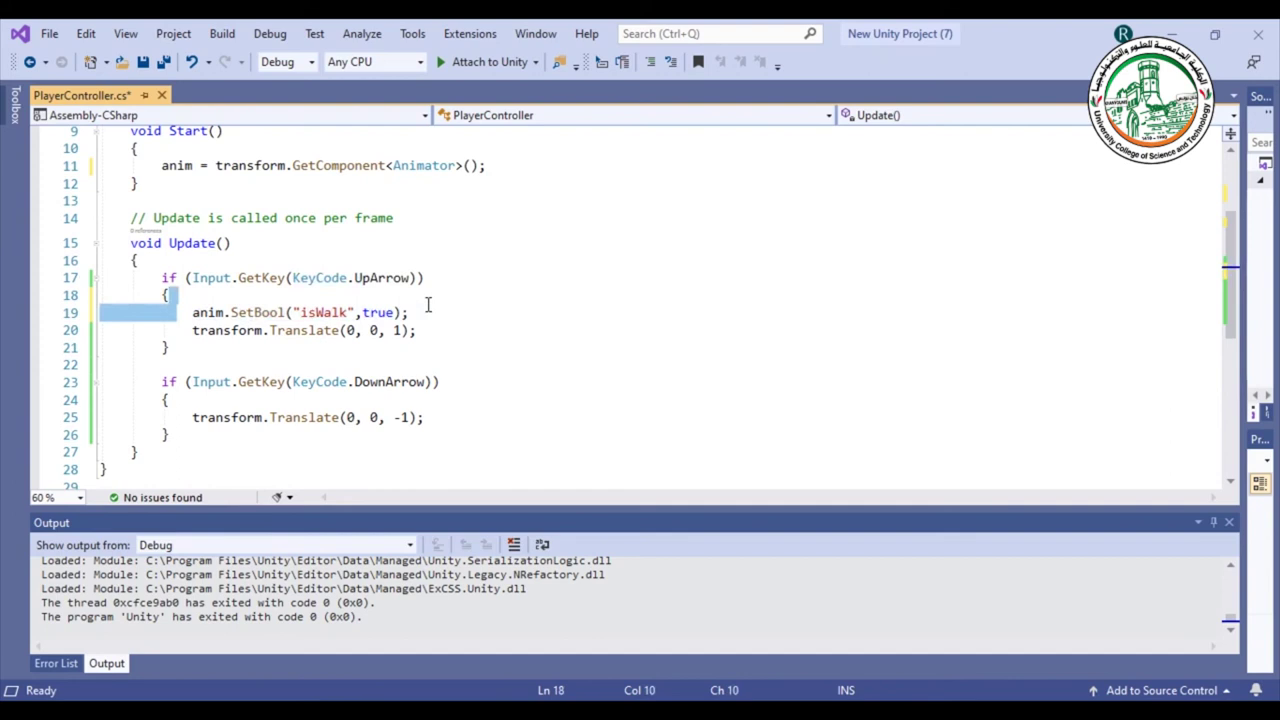
# - Add an else branch with an empty, multi-line body after the UpArrow if block
pyautogui.click(206, 351)
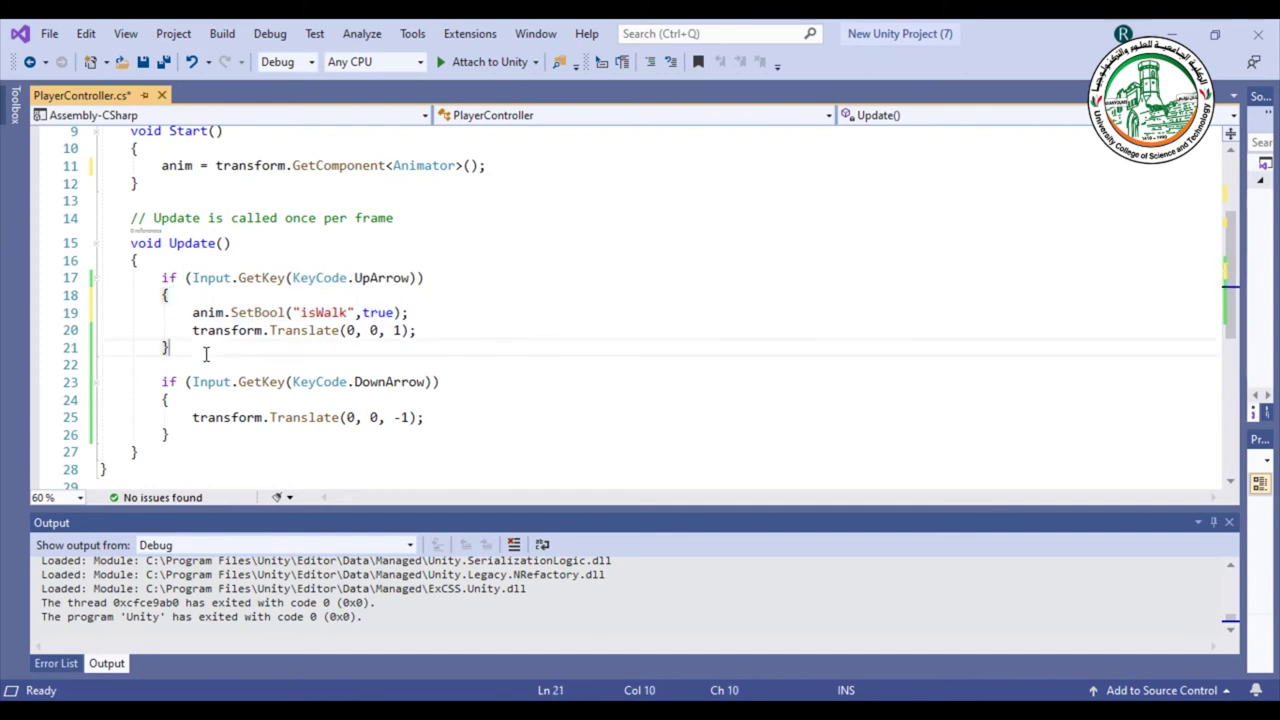
pyautogui.press('Return')
pyautogui.write('es')
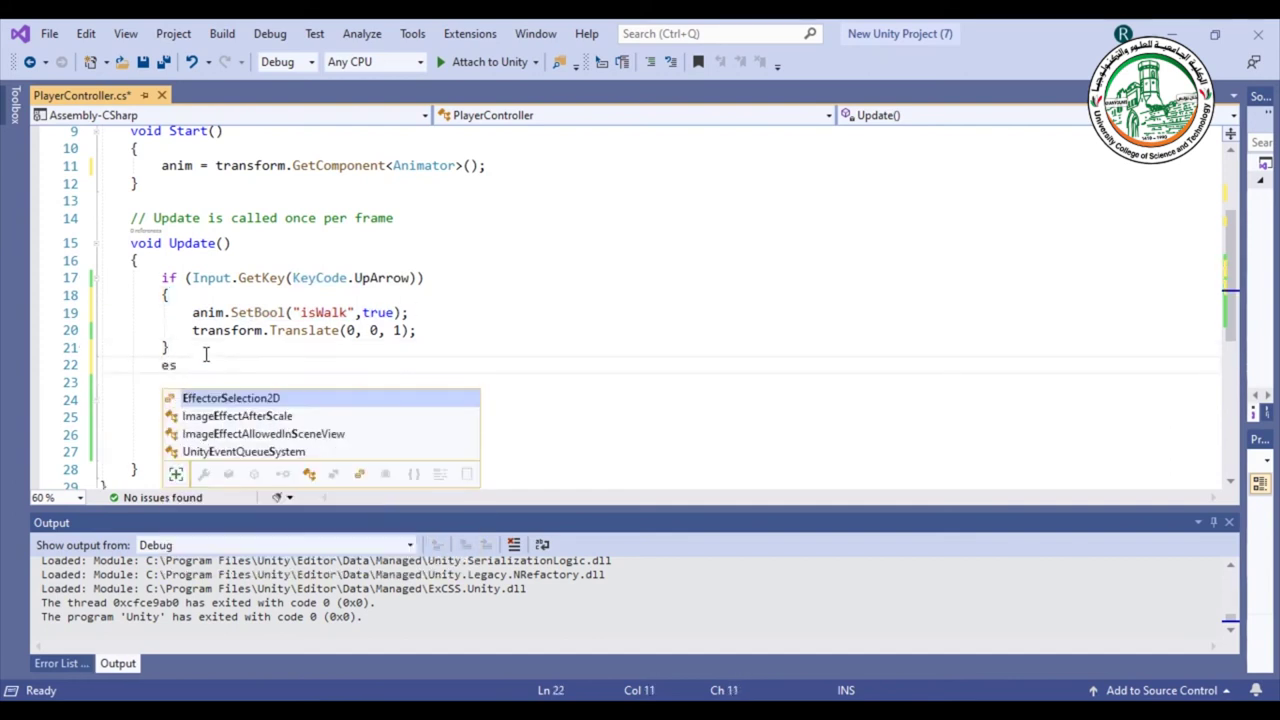
pyautogui.press('BackSpace')
pyautogui.write('lse {')
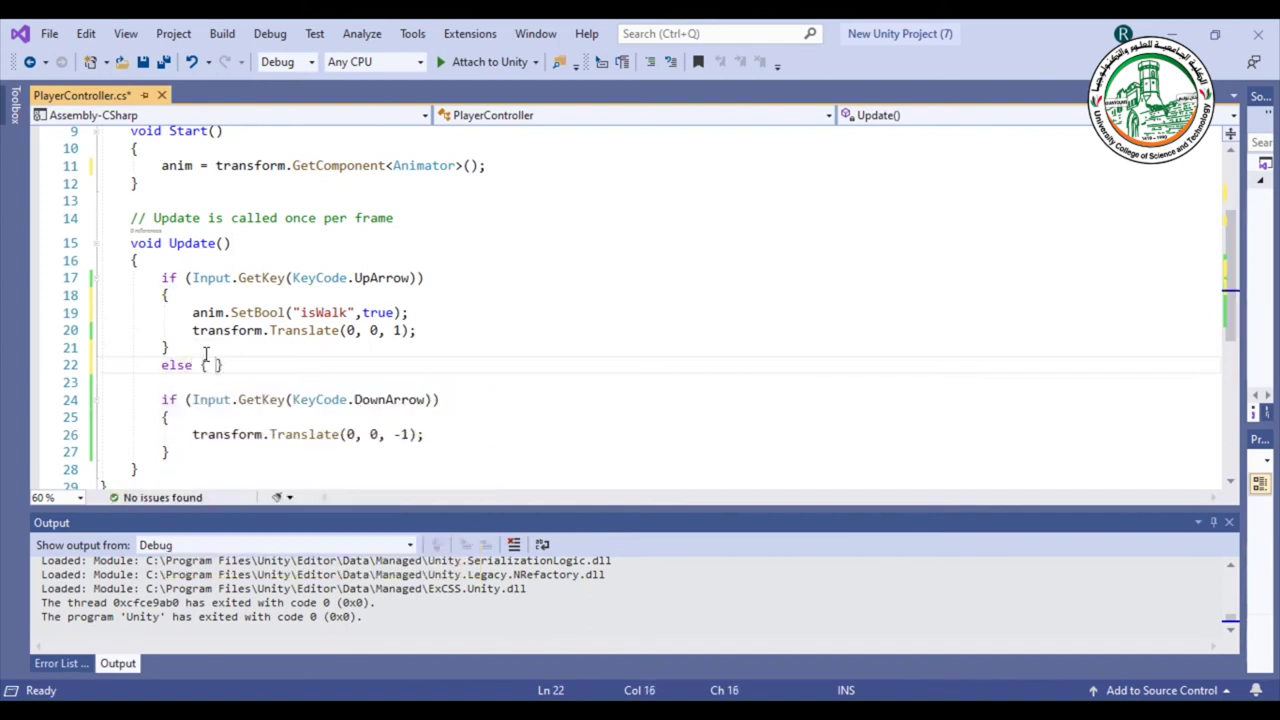
pyautogui.click(205, 360)
pyautogui.press('Return')
pyautogui.press('Right')
pyautogui.press('Return')
pyautogui.press('Up')
pyautogui.press('End')
pyautogui.press('Return')
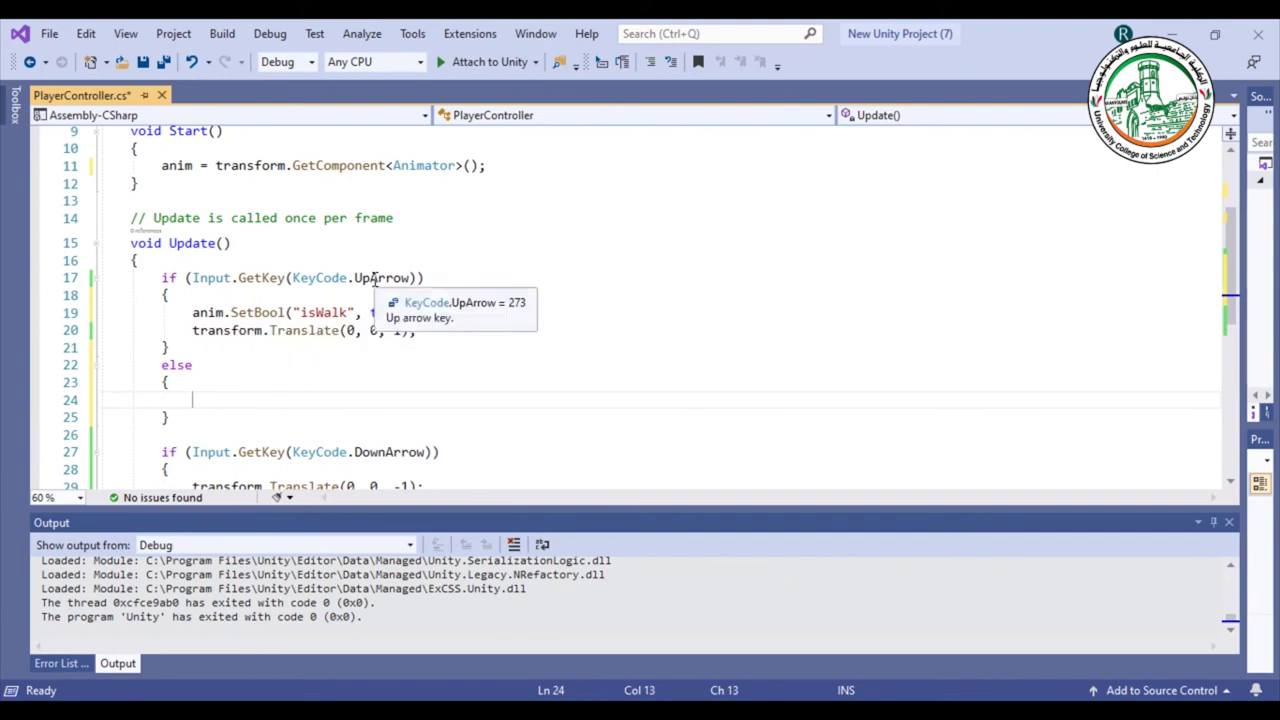
# - Copy the isWalk SetBool statement into the else block and change its value to false
pyautogui.moveTo(185, 313); pyautogui.dragTo(424, 313)
pyautogui.hotkey('ctrl', 'c')
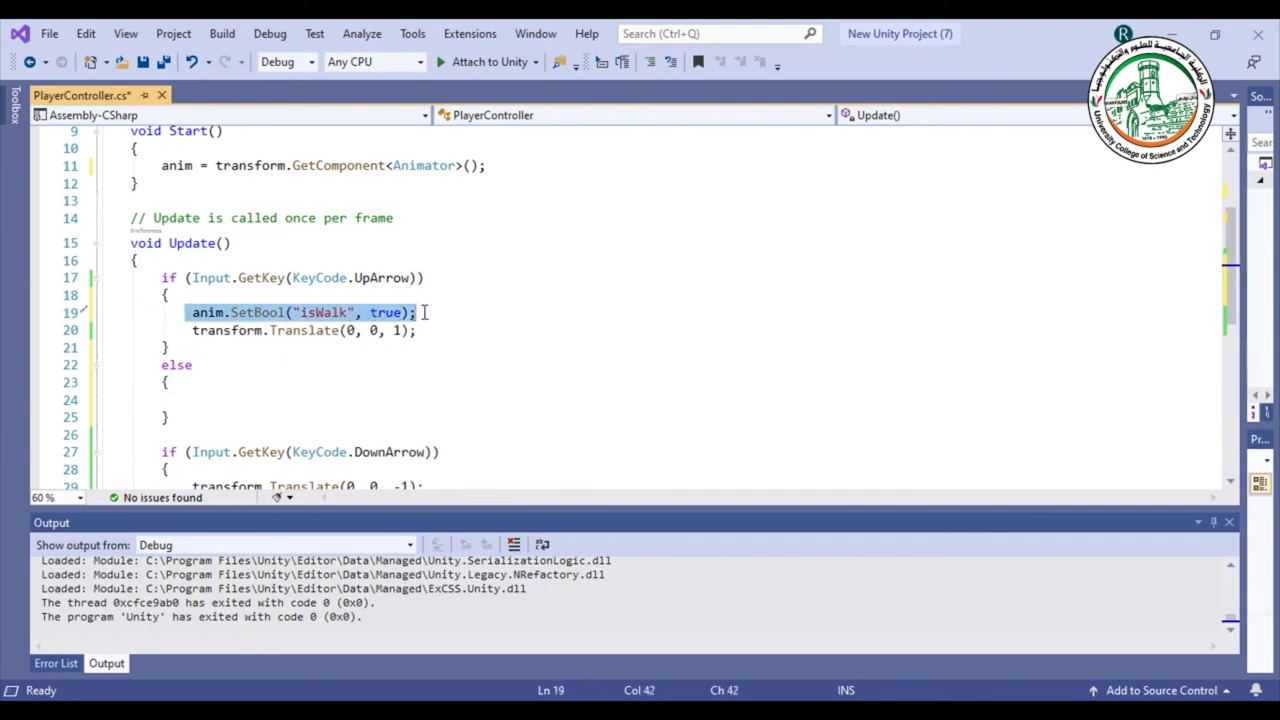
pyautogui.click(203, 399)
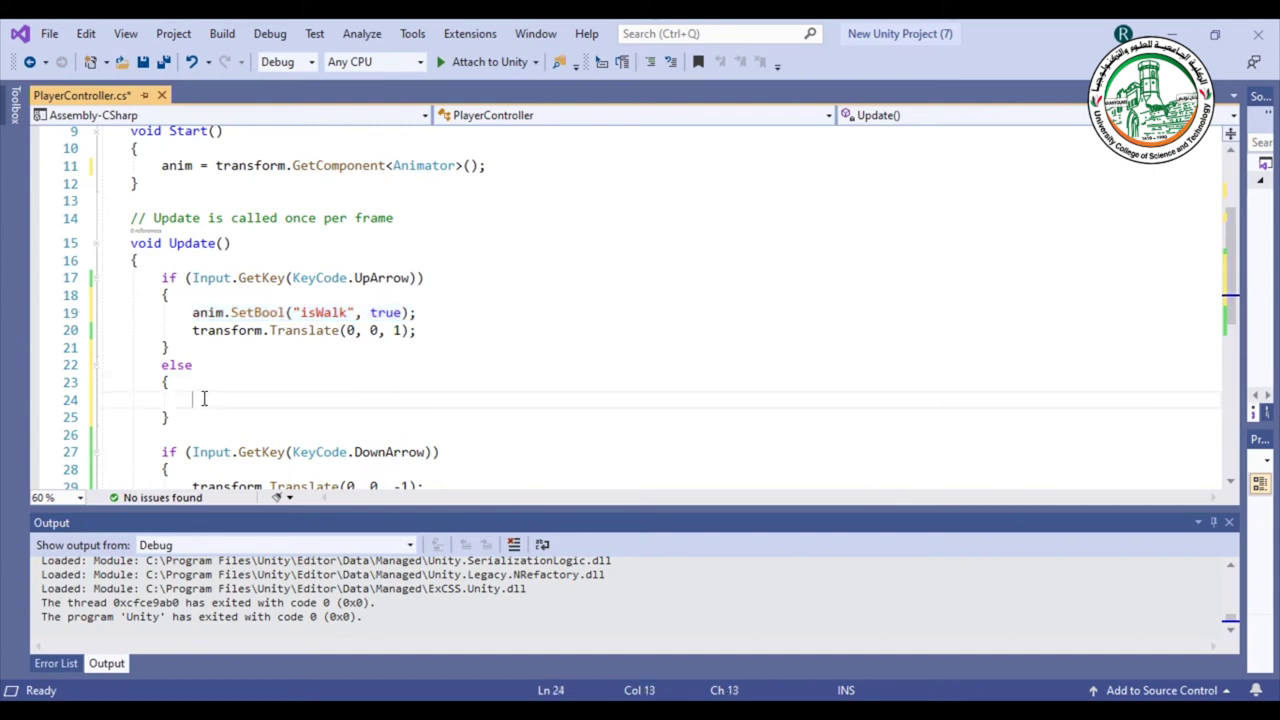
pyautogui.hotkey('ctrl', 'v')
pyautogui.doubleClick(385, 400)
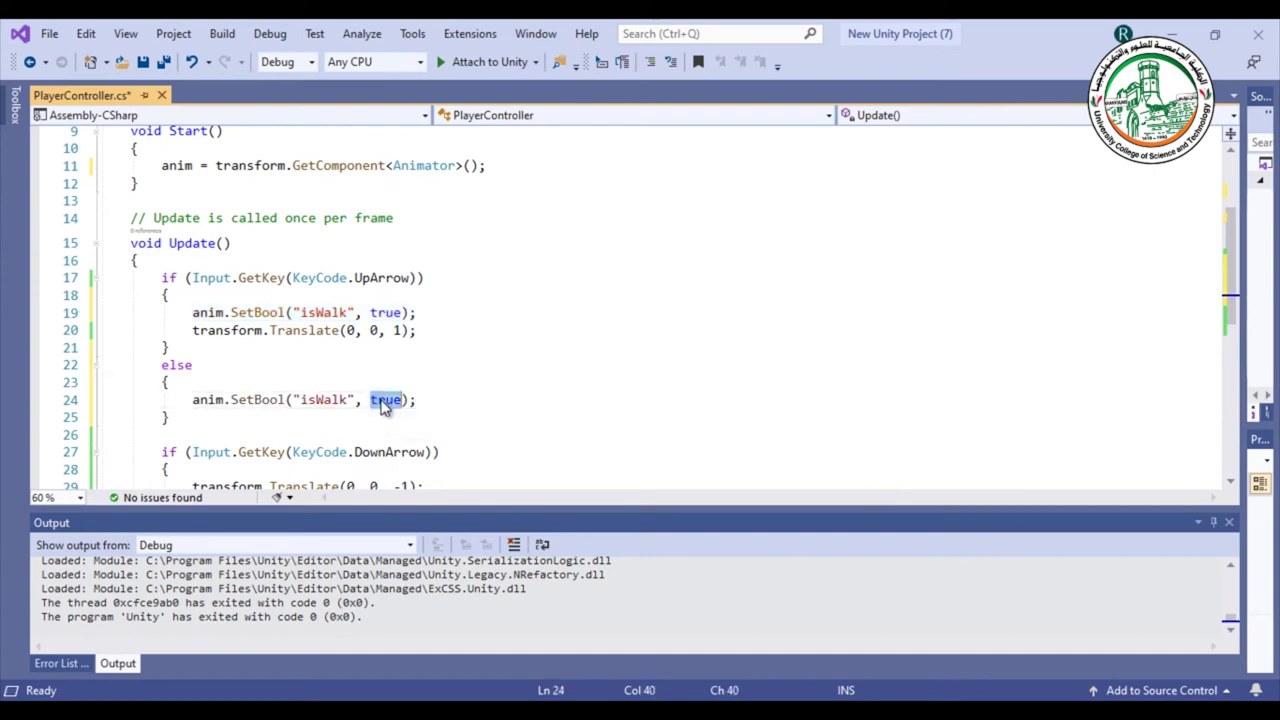
pyautogui.write('false')
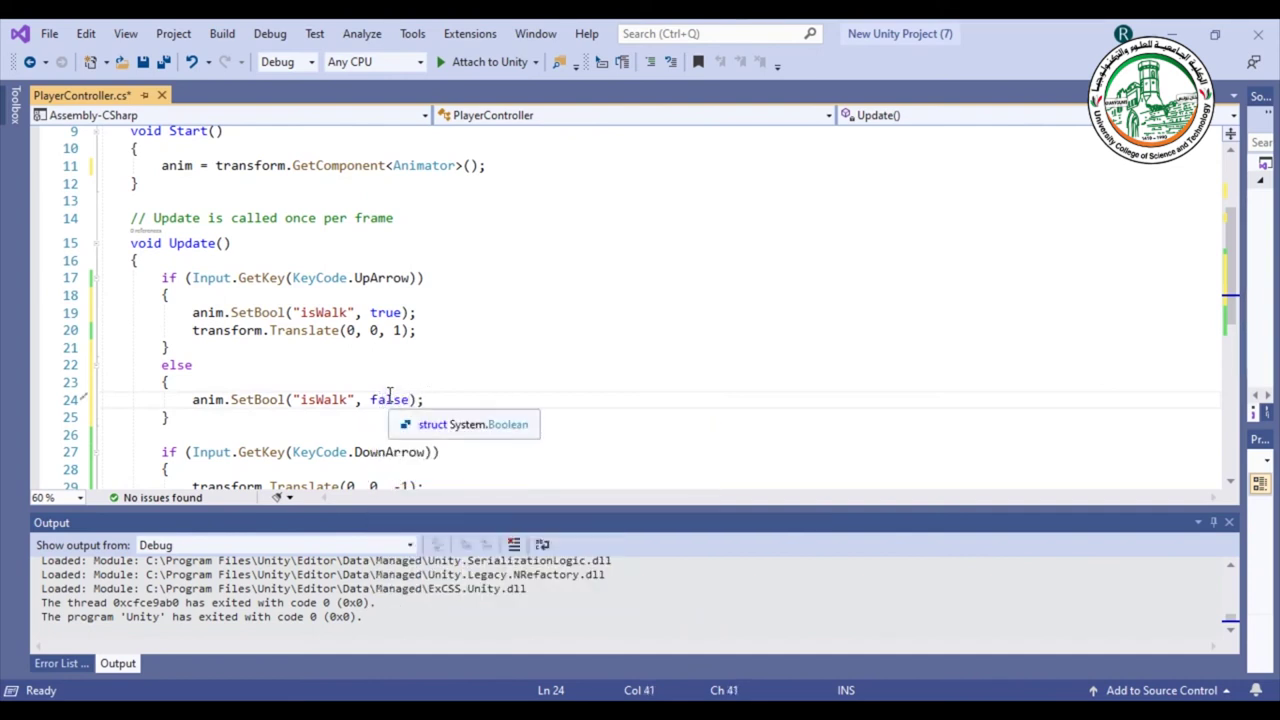
# - Insert a //======================== separator comment above the DownArrow condition and save the script
pyautogui.scroll(-1, 387, 397)
pyautogui.click(279, 390)
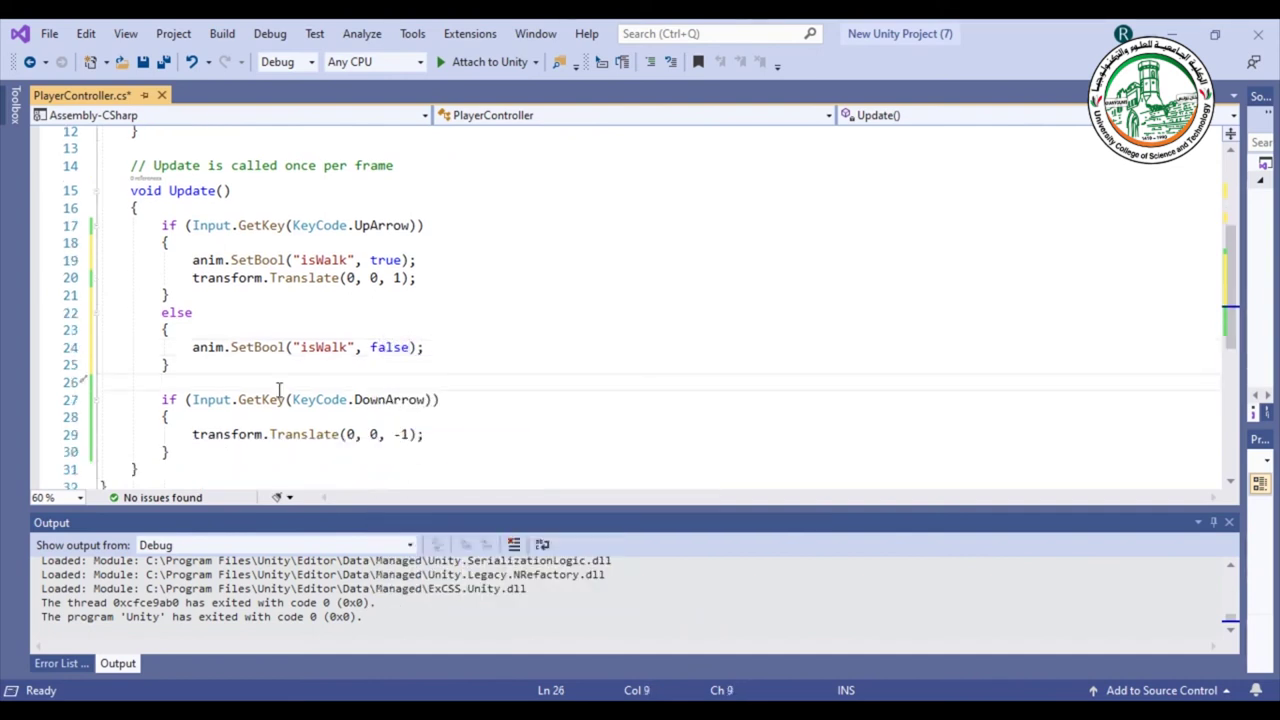
pyautogui.press('Return')
pyautogui.write('//========================')
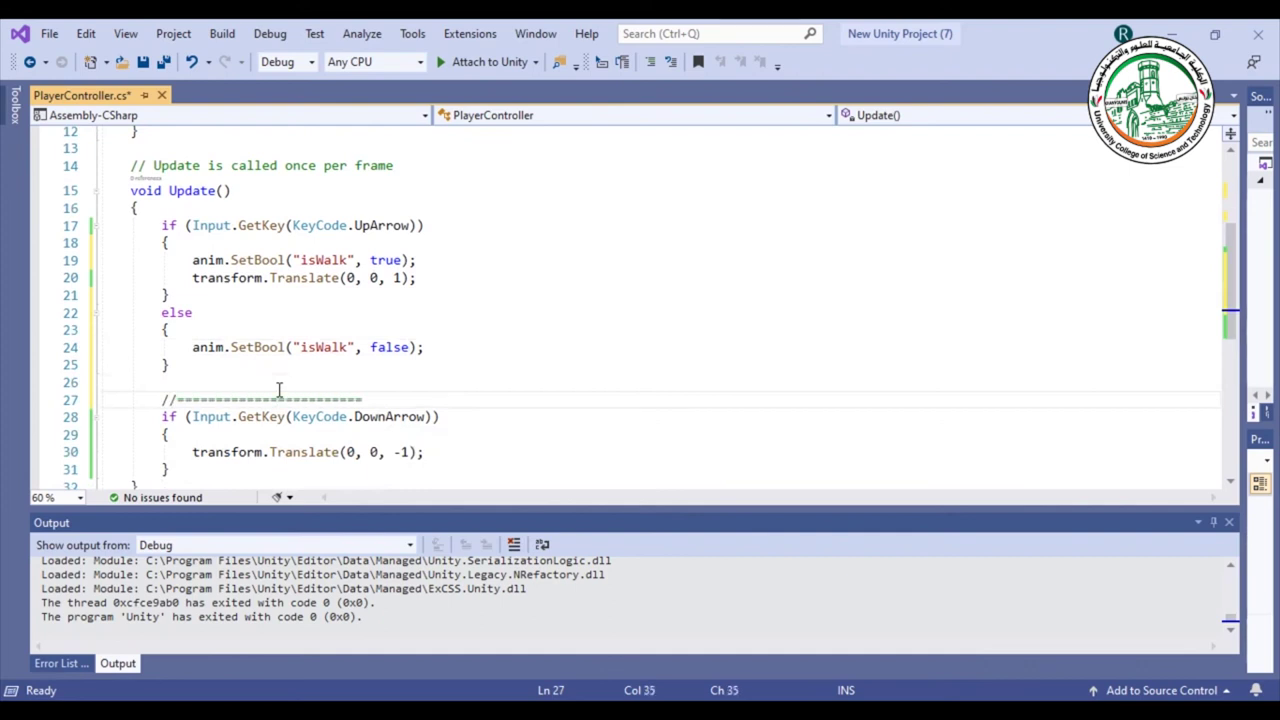
pyautogui.hotkey('ctrl', 's')
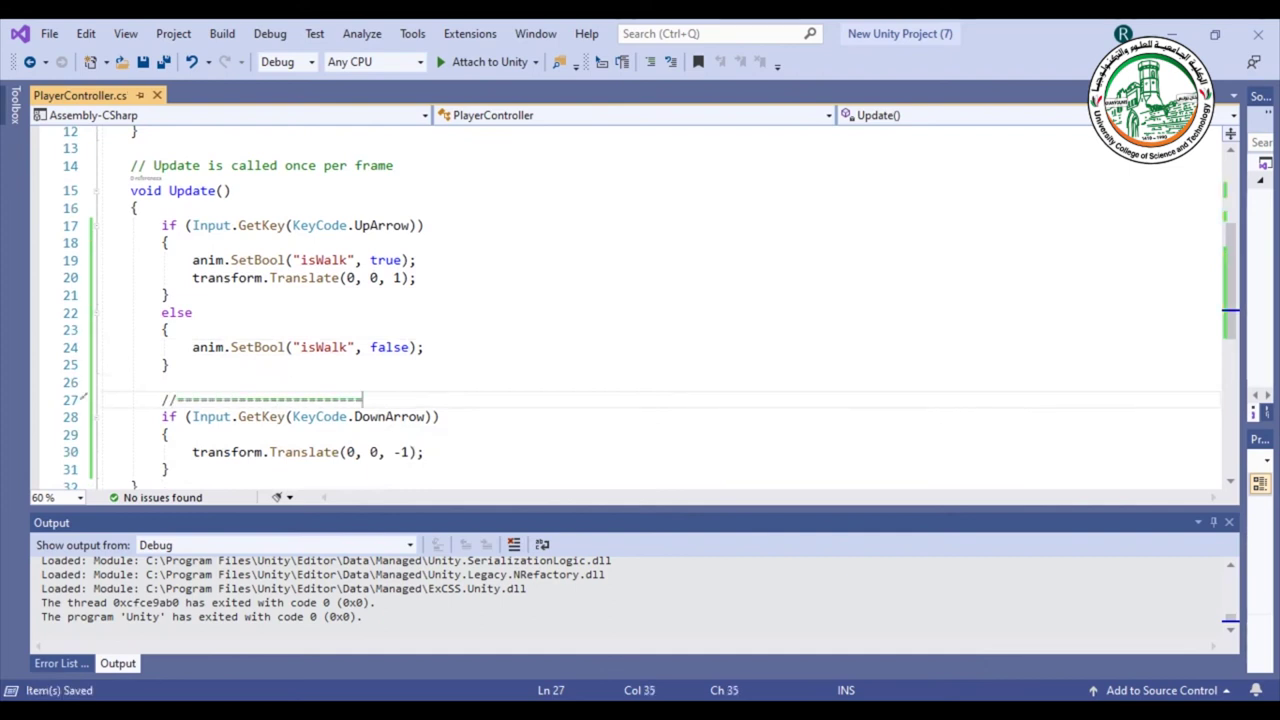
# - Switch to Unity and run the scene twice, moving the character forward each time to test the isWalk animation
pyautogui.click(590, 630)
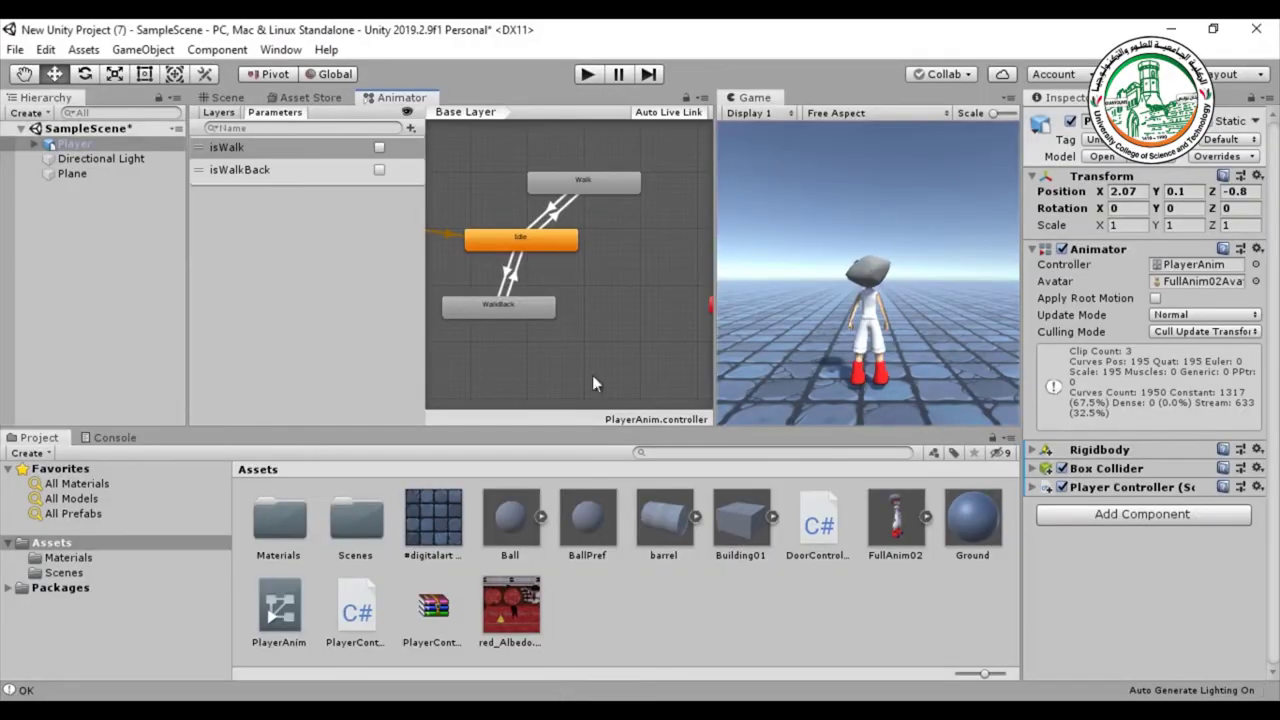
pyautogui.click(588, 75)
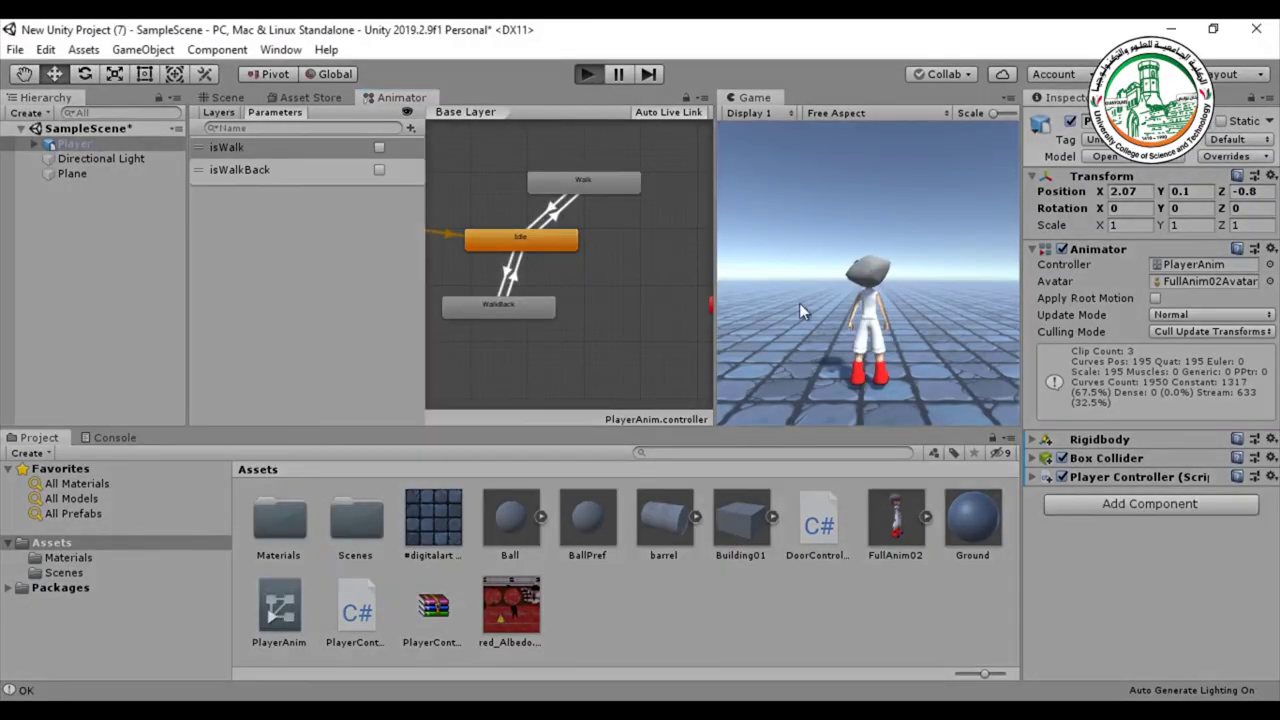
pyautogui.press('w')
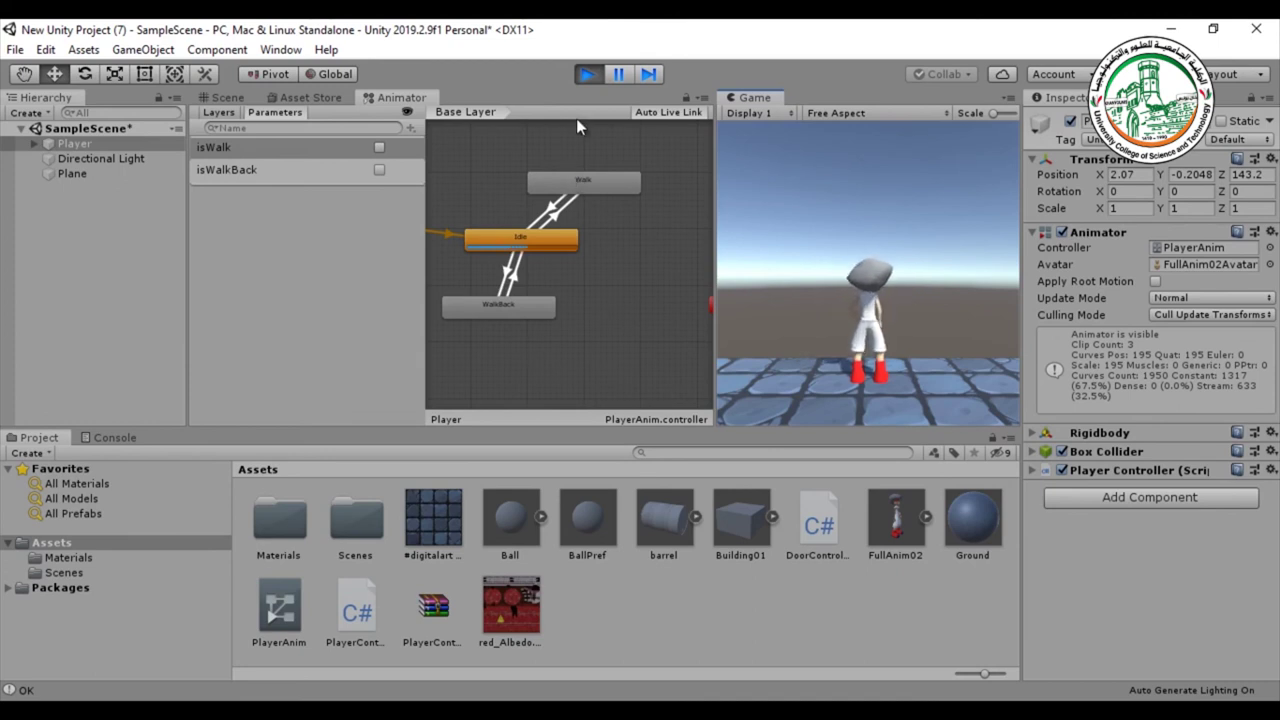
pyautogui.click(586, 75)
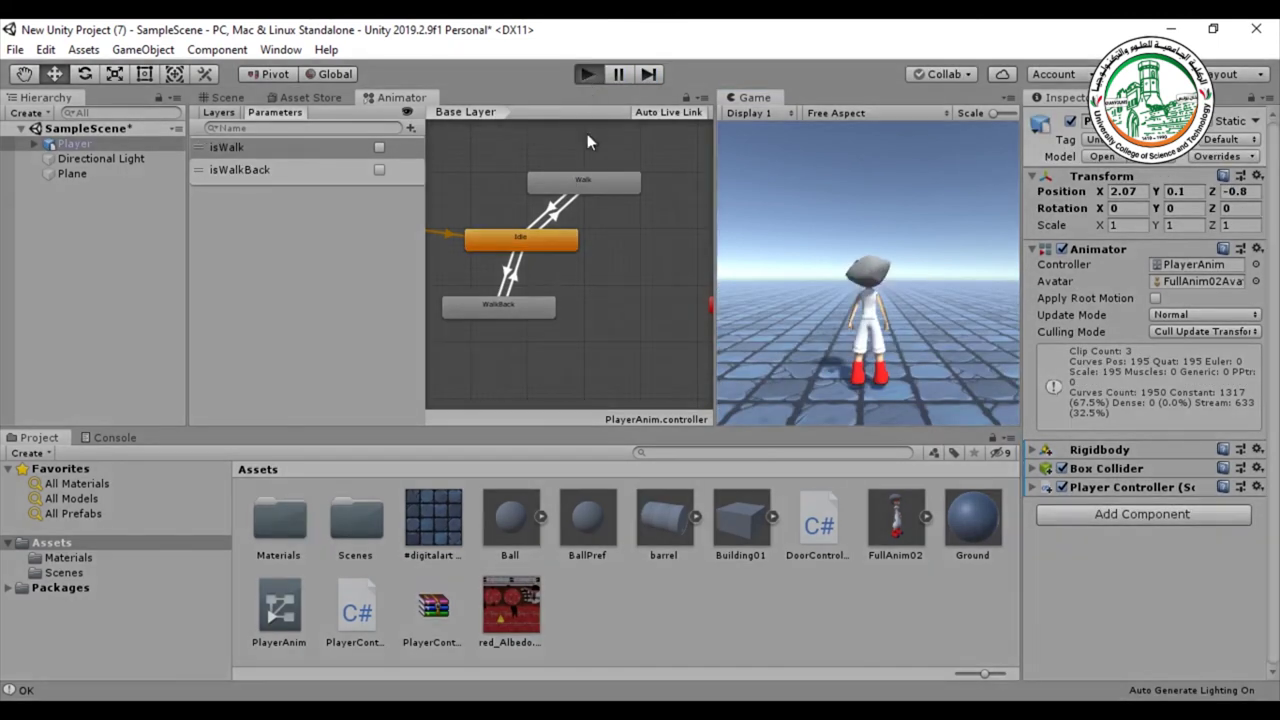
pyautogui.hotkey('ctrl', 'p')
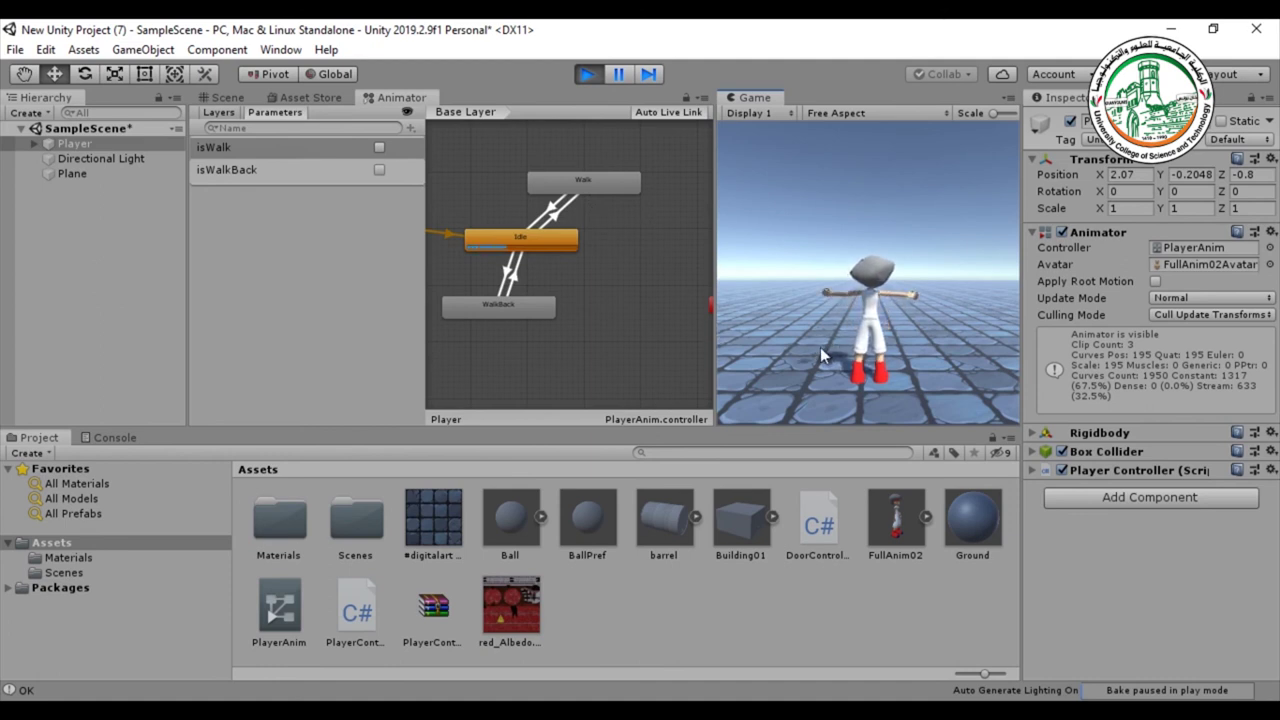
pyautogui.press('w')
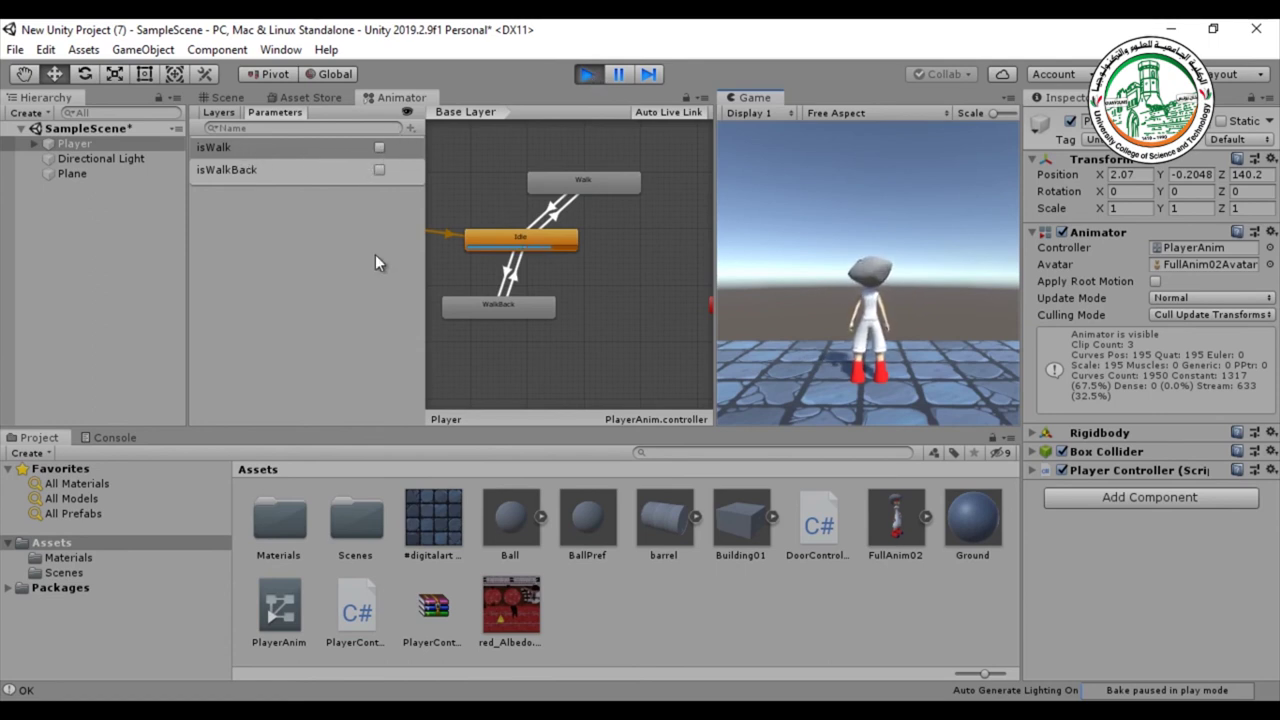
# - Copy the UpArrow section's else block in the script to below the DownArrow if block, stopping Unity's play mode along the way
pyautogui.hotkey('alt', 'Tab')
pyautogui.moveTo(158, 314); pyautogui.dragTo(220, 378)
pyautogui.hotkey('ctrl', 'c')
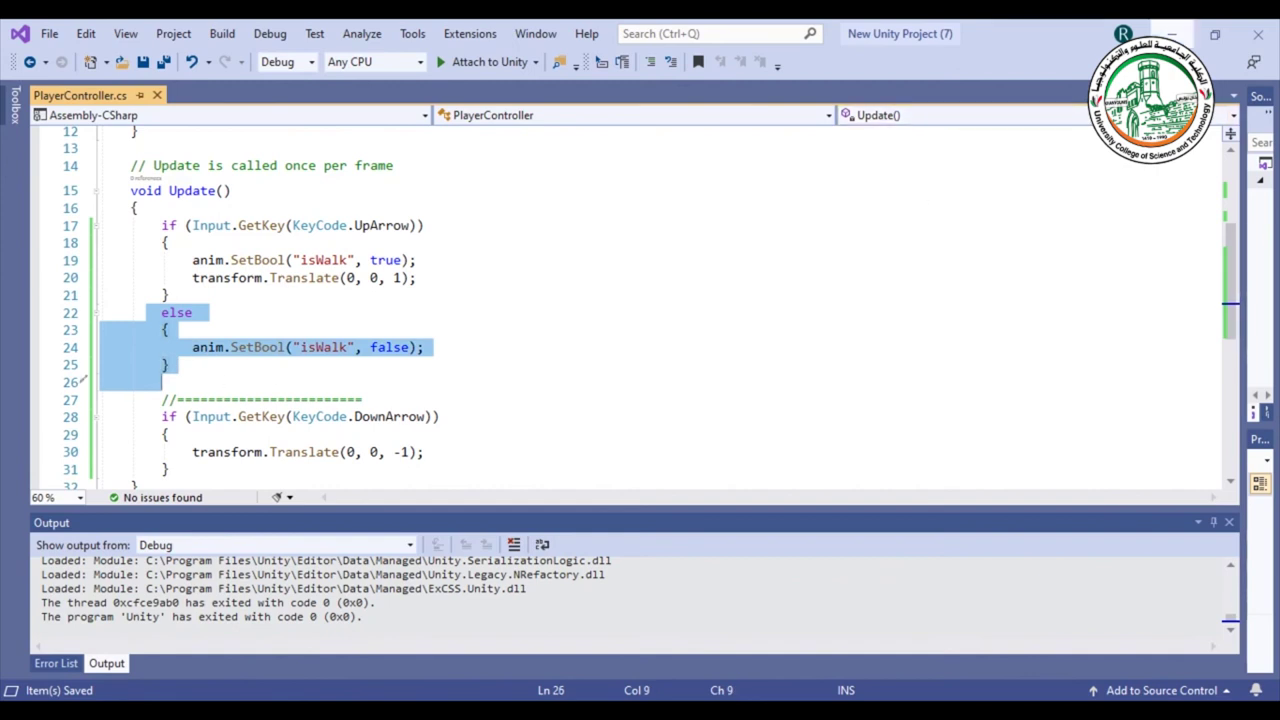
pyautogui.hotkey('alt', 'Tab')
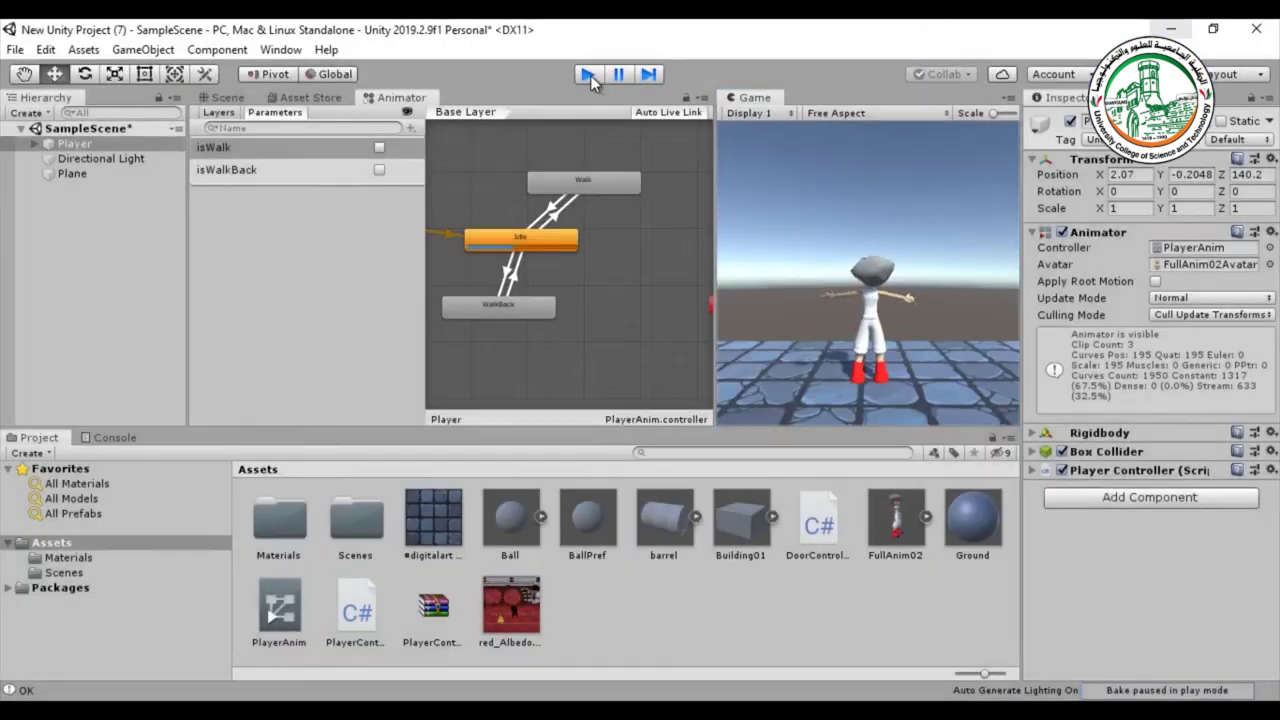
pyautogui.click(590, 75)
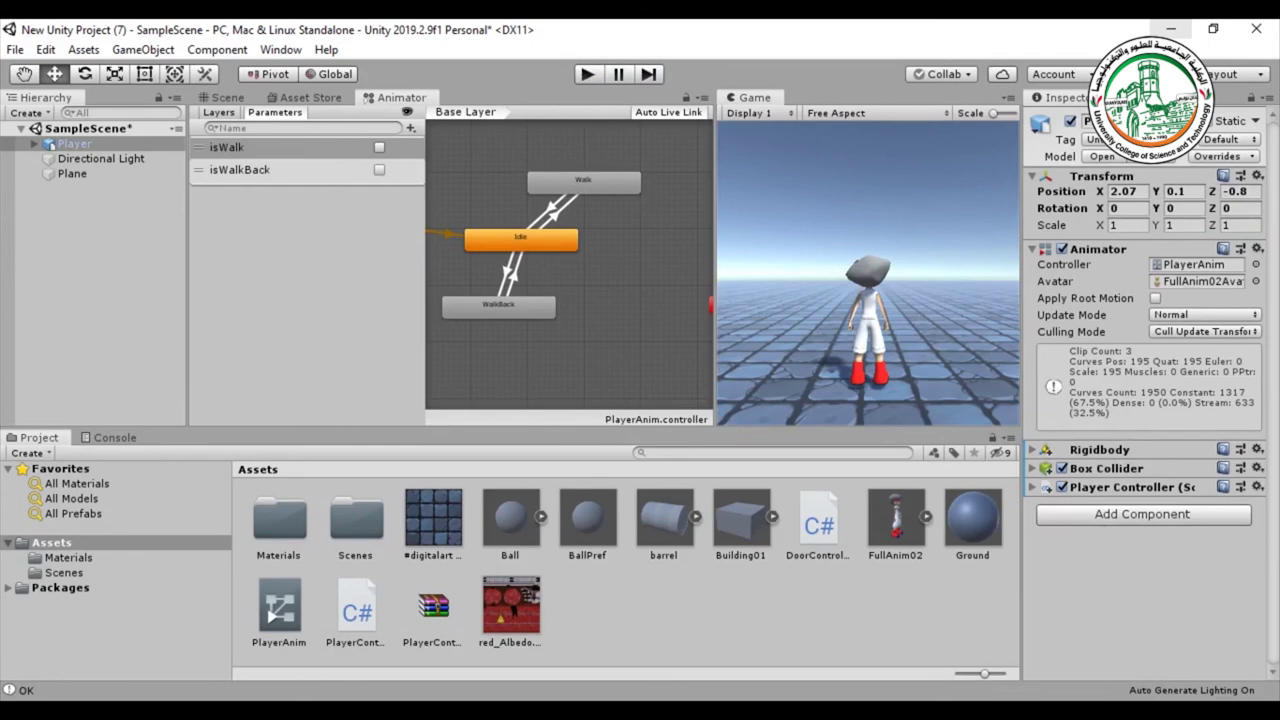
pyautogui.hotkey('alt', 'Tab')
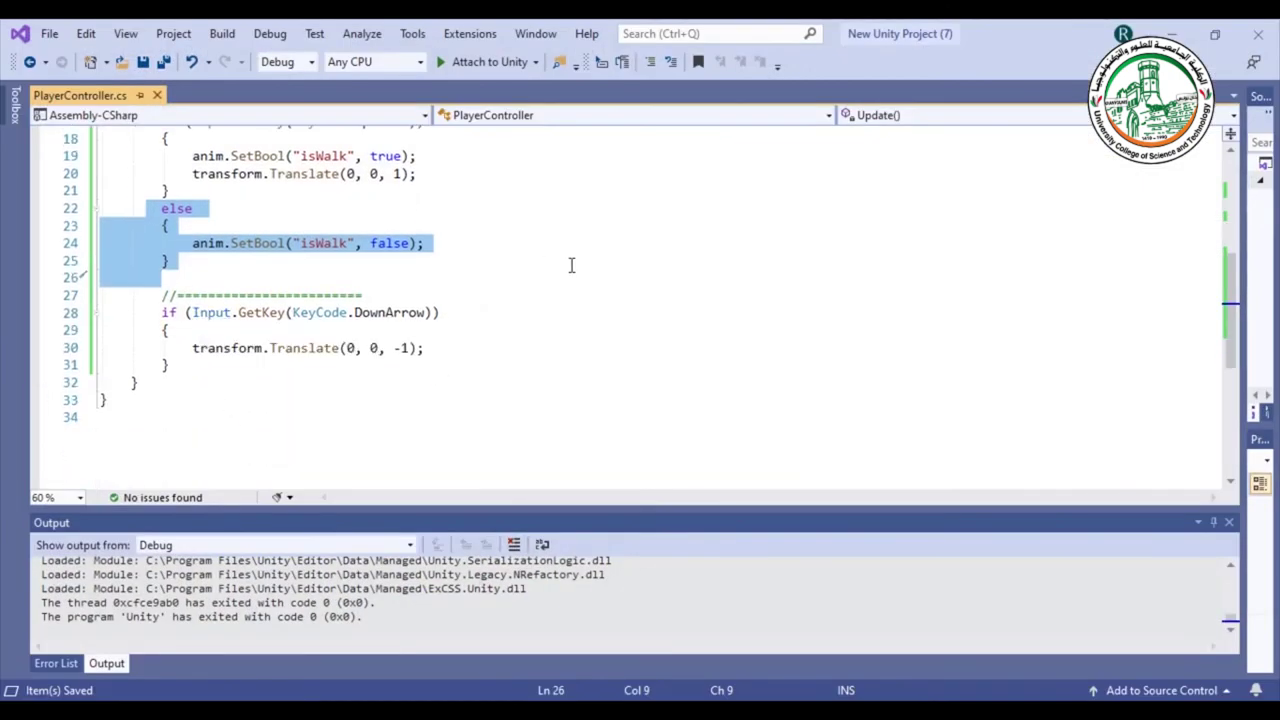
pyautogui.click(214, 366)
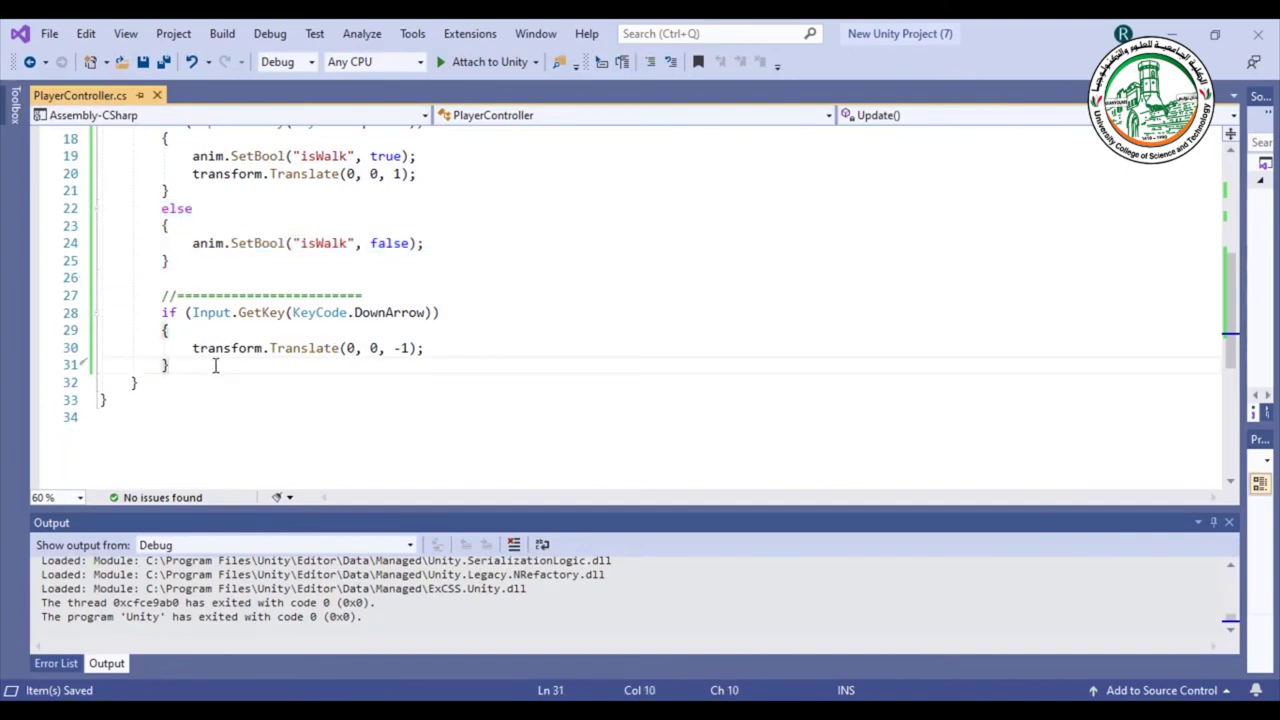
pyautogui.press('Return')
pyautogui.hotkey('ctrl', 'v')
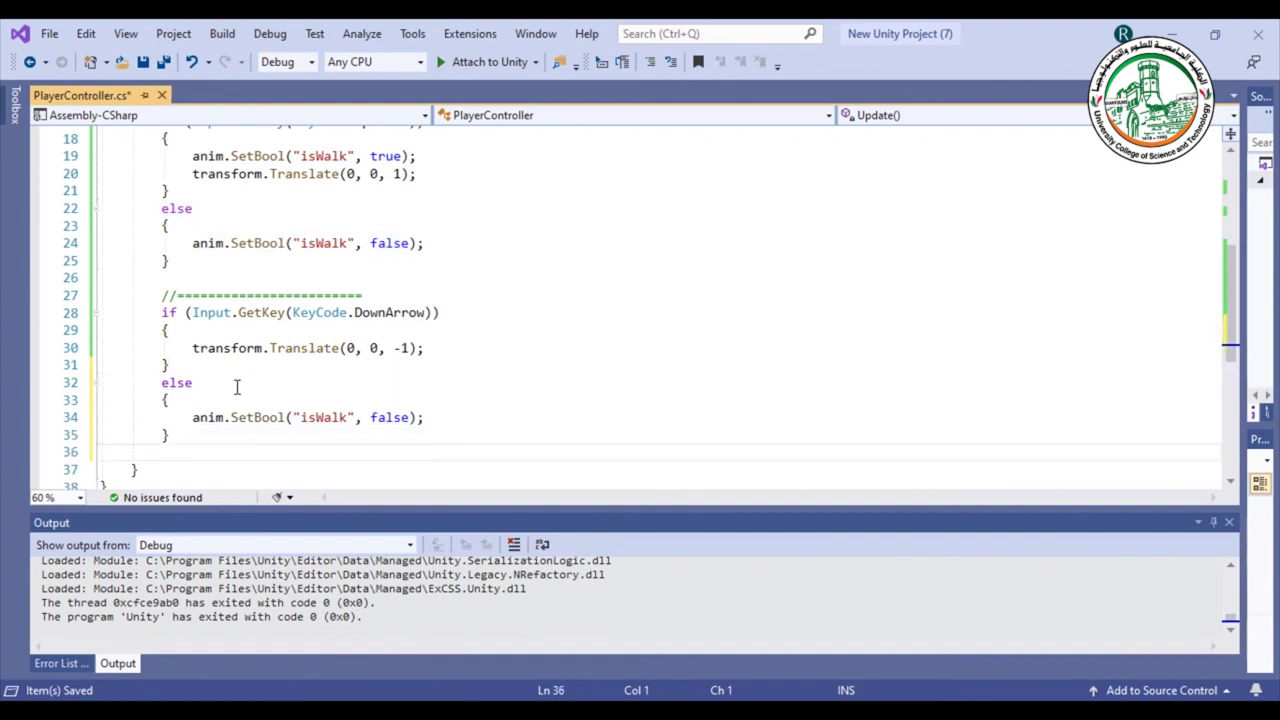
# - Replace "isWalk" in the DownArrow section's else block with the isWalkBack parameter name copied from Unity's Animator
pyautogui.moveTo(356, 312); pyautogui.dragTo(428, 312)
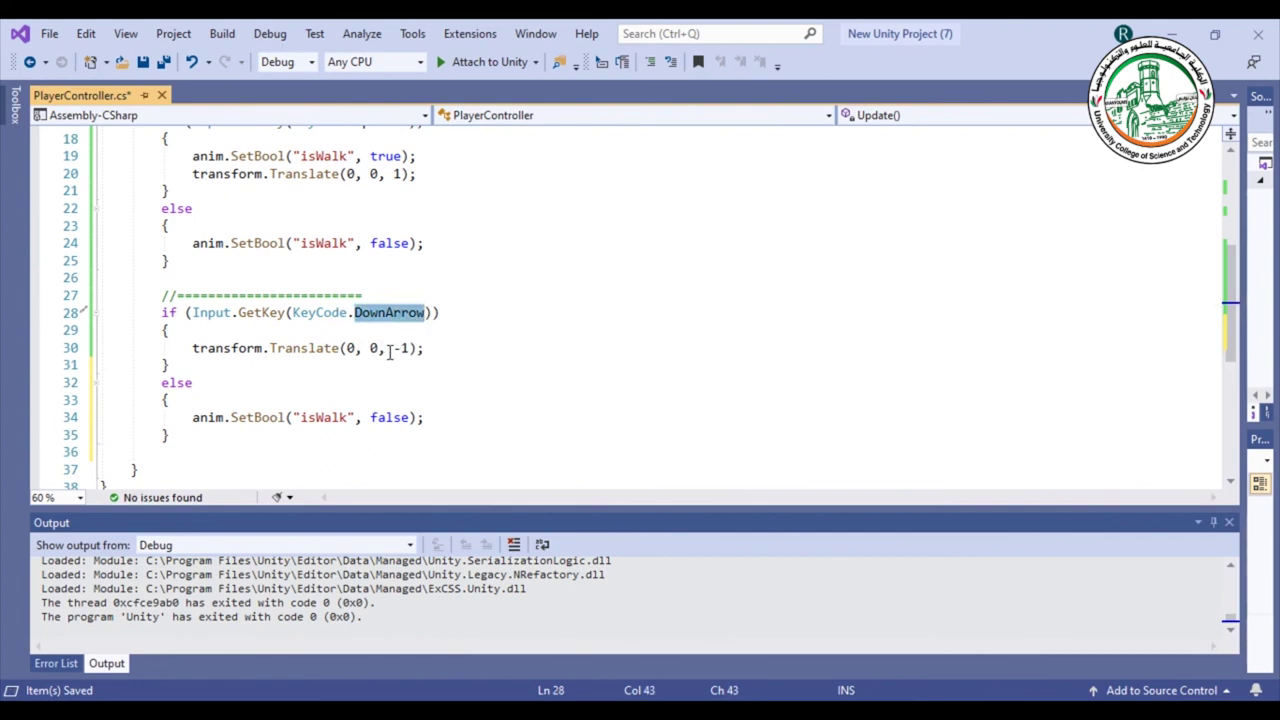
pyautogui.moveTo(371, 417); pyautogui.dragTo(388, 416)
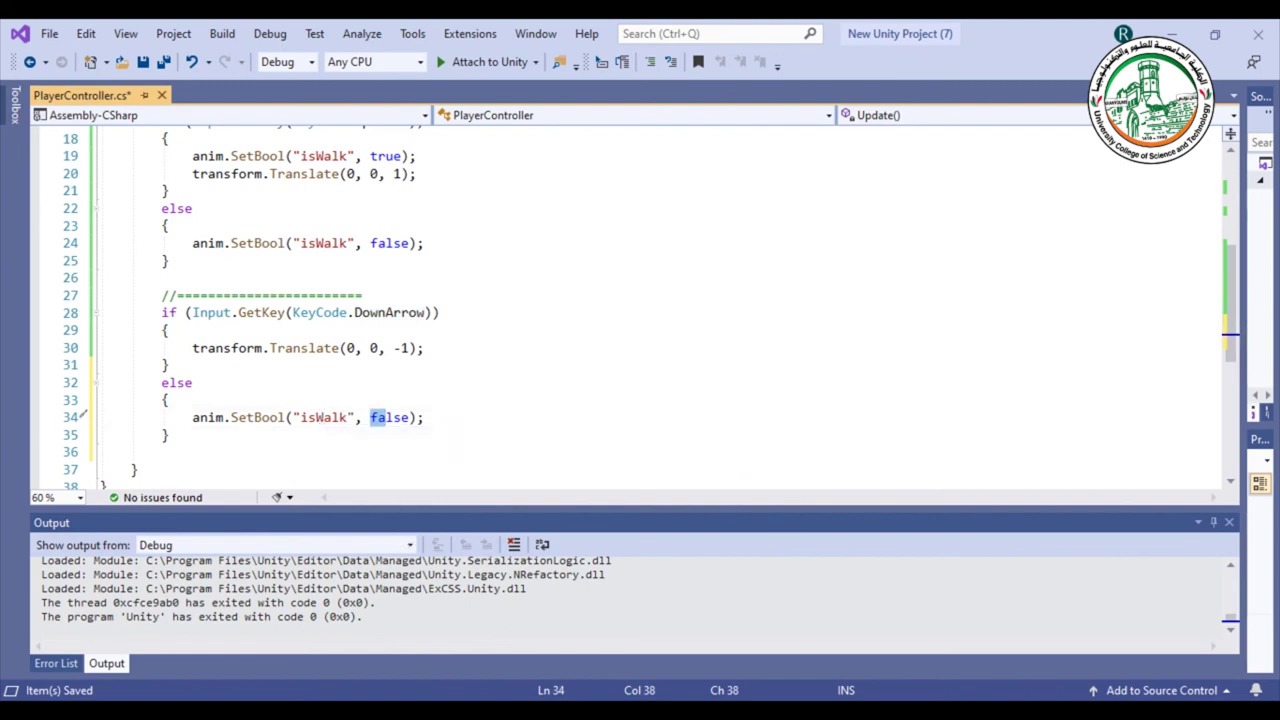
pyautogui.click(564, 670)
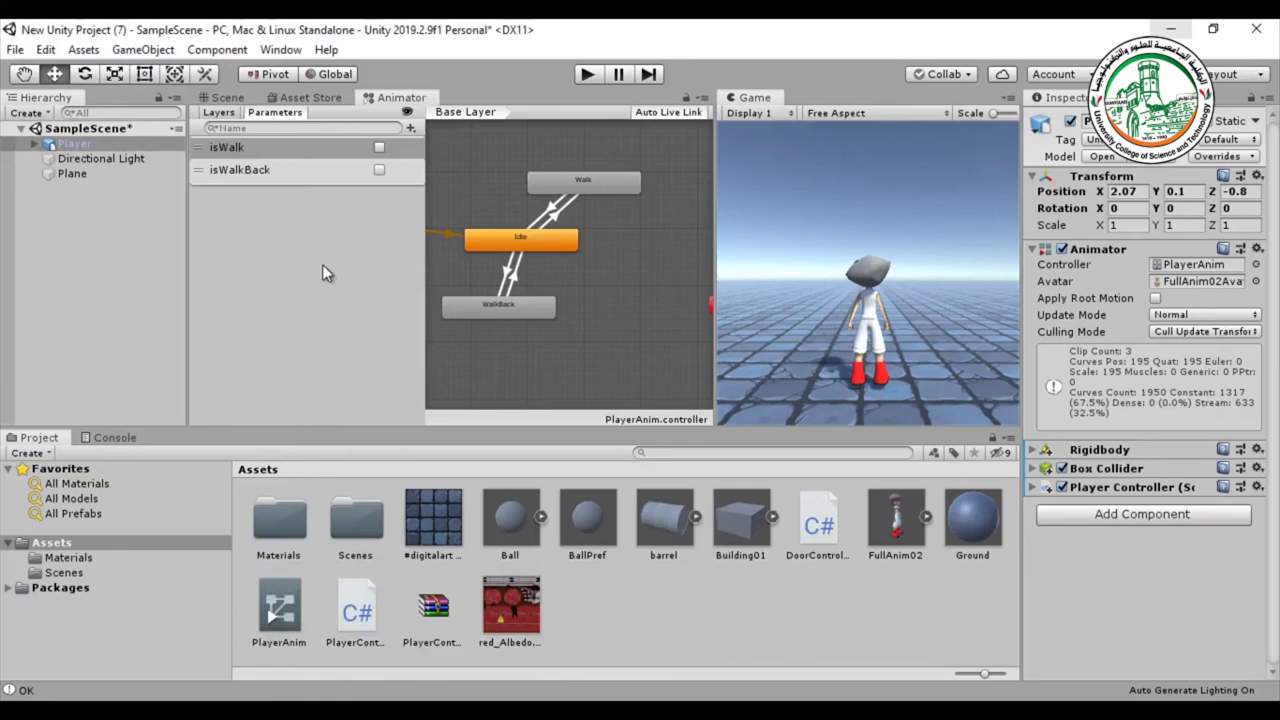
pyautogui.click(250, 170)
pyautogui.doubleClick(274, 170)
pyautogui.hotkey('ctrl', 'c')
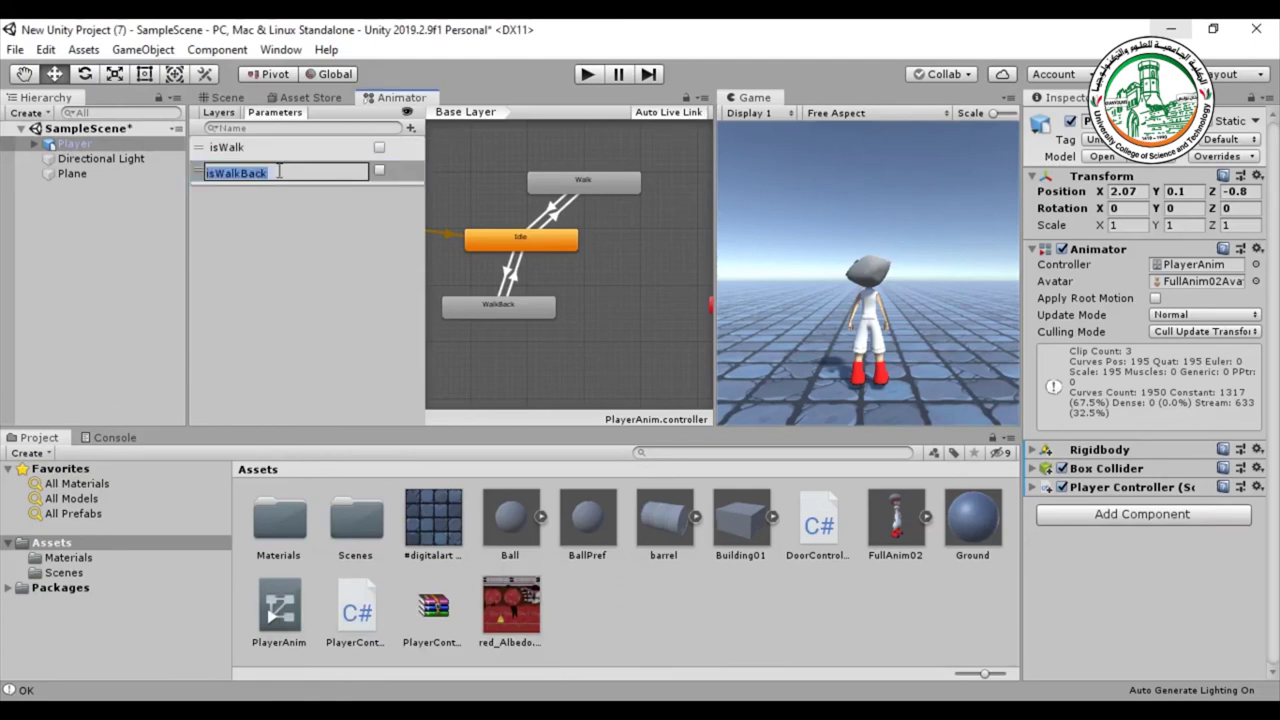
pyautogui.click(1171, 29)
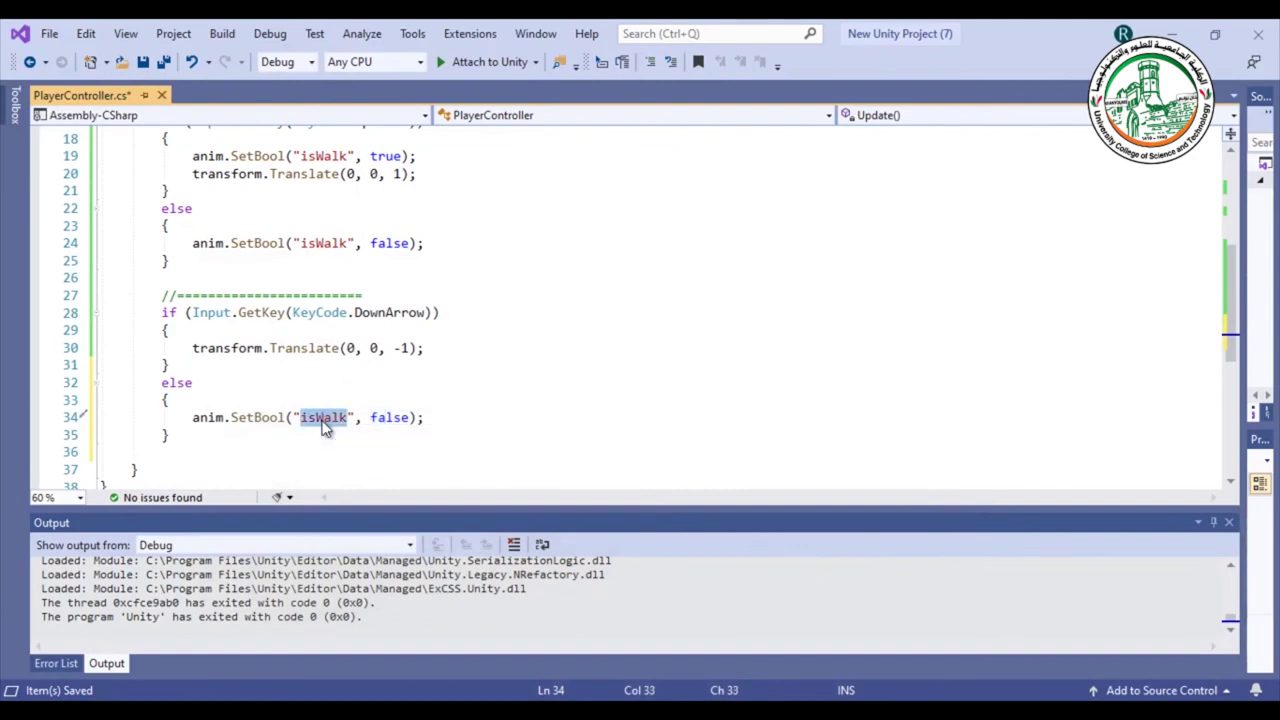
pyautogui.hotkey('ctrl', 'v')
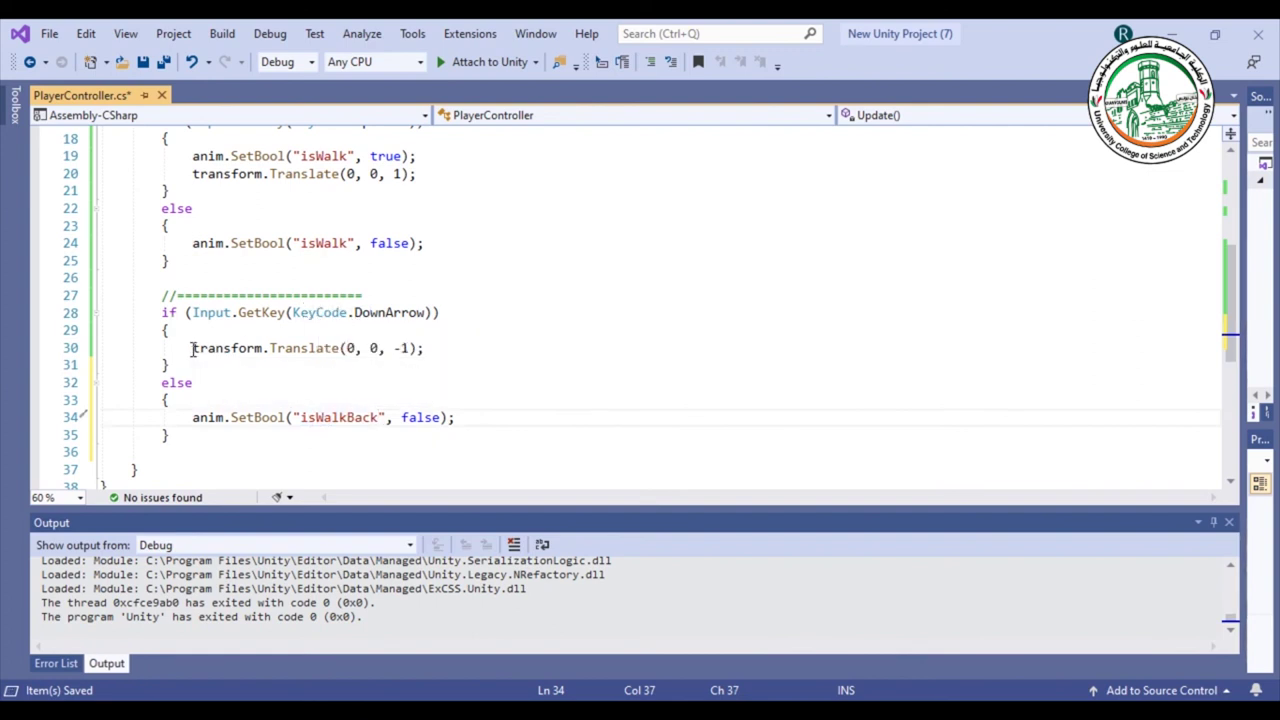
# - Copy the isWalkBack SetBool statement below the Translate line in the DownArrow if block and change its value to true
pyautogui.moveTo(193, 349); pyautogui.dragTo(402, 357)
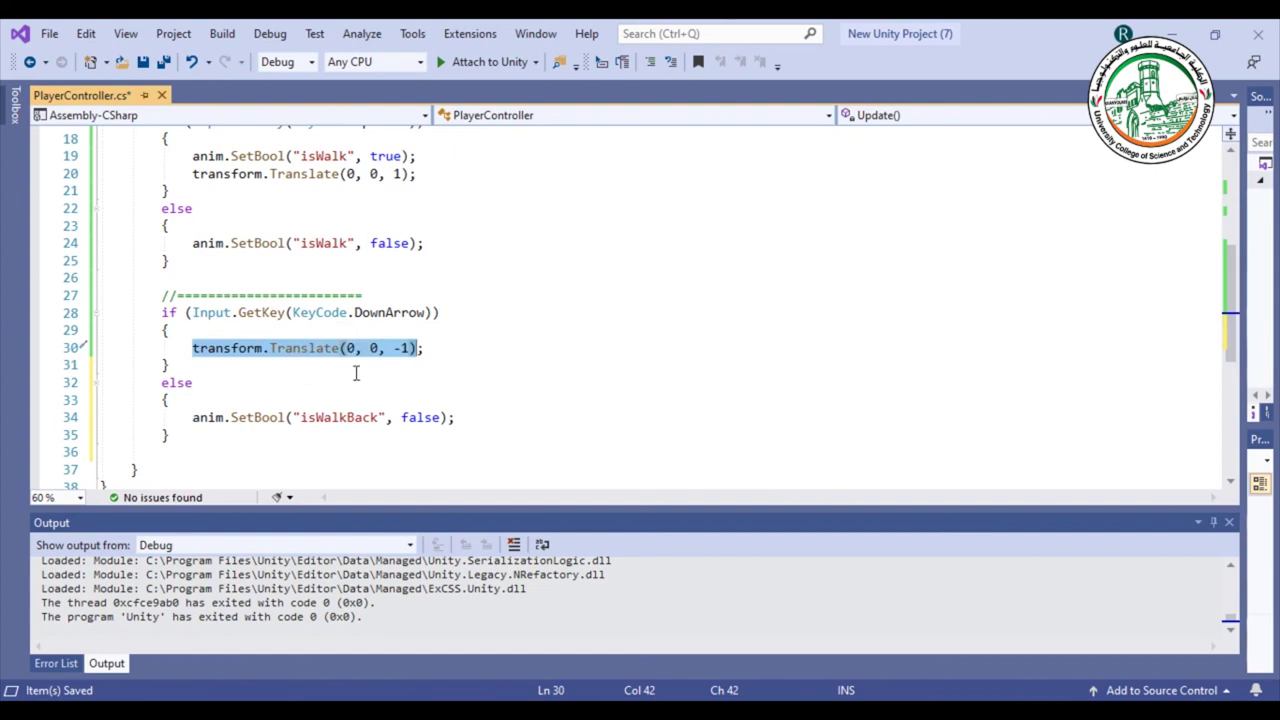
pyautogui.click(437, 351)
pyautogui.moveTo(190, 420); pyautogui.dragTo(529, 414)
pyautogui.hotkey('ctrl', 'c')
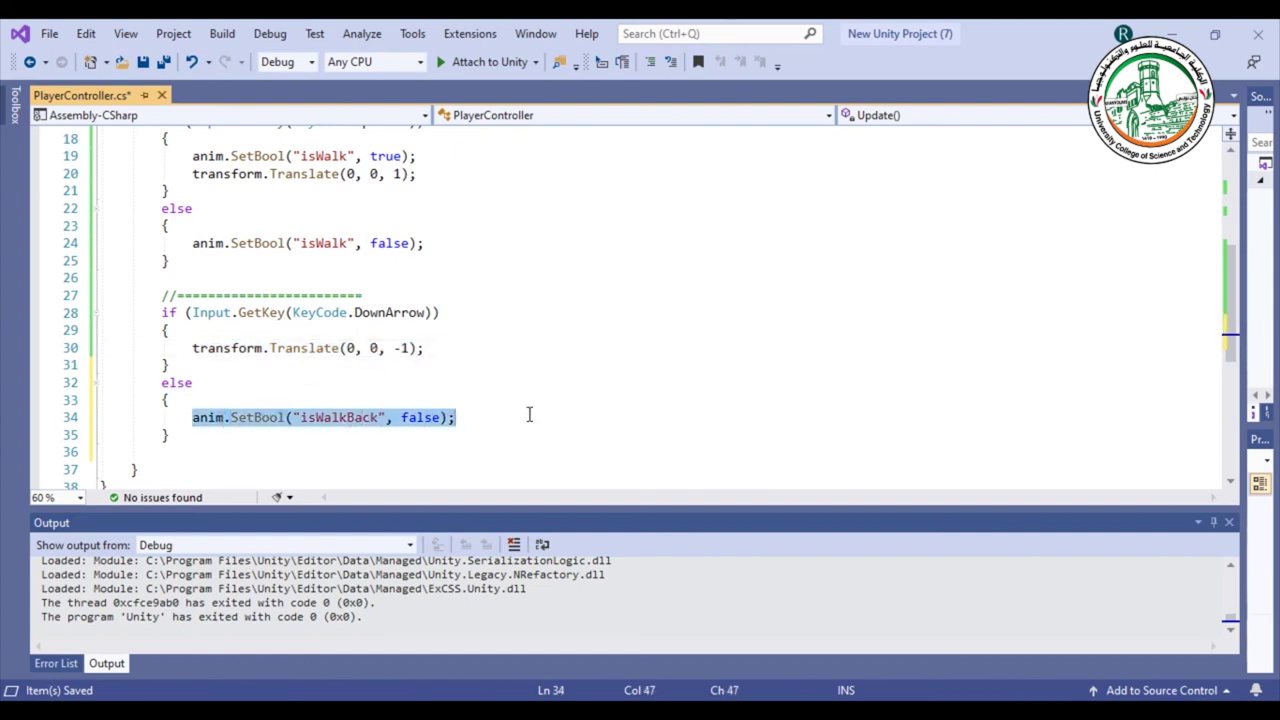
pyautogui.click(458, 356)
pyautogui.press('Return')
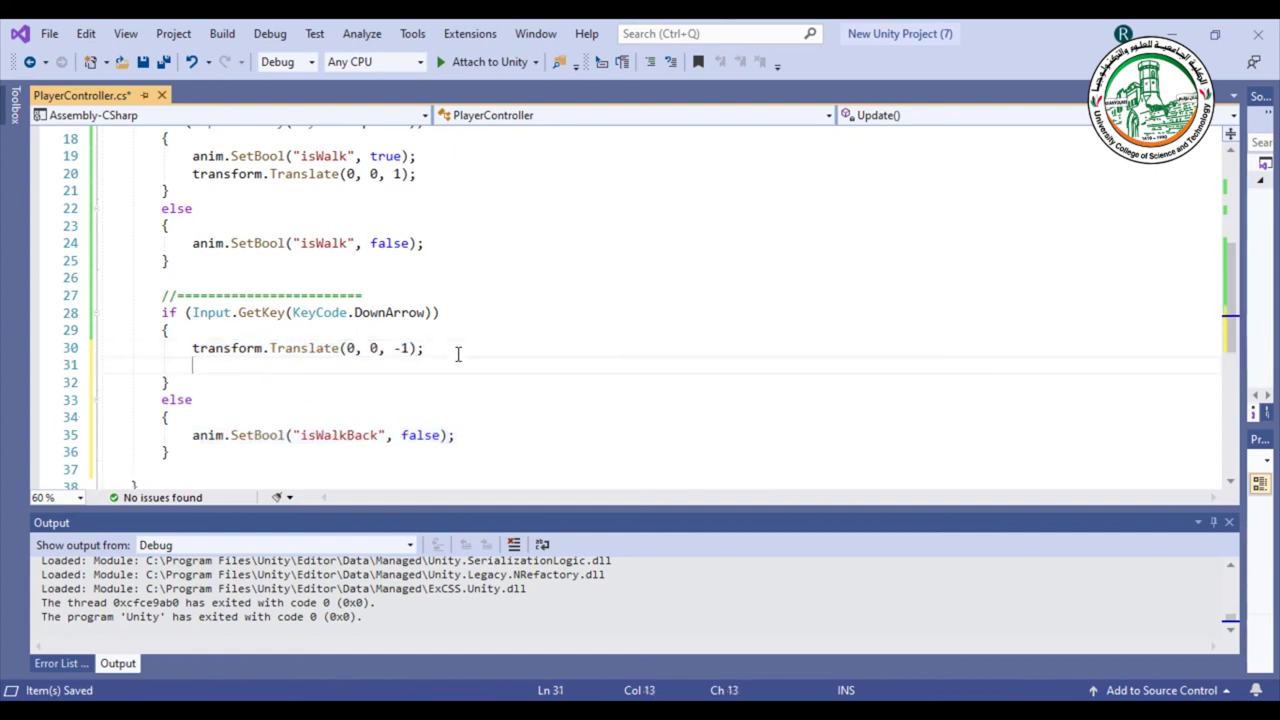
pyautogui.hotkey('ctrl', 'v')
pyautogui.doubleClick(416, 366)
pyautogui.write('t')
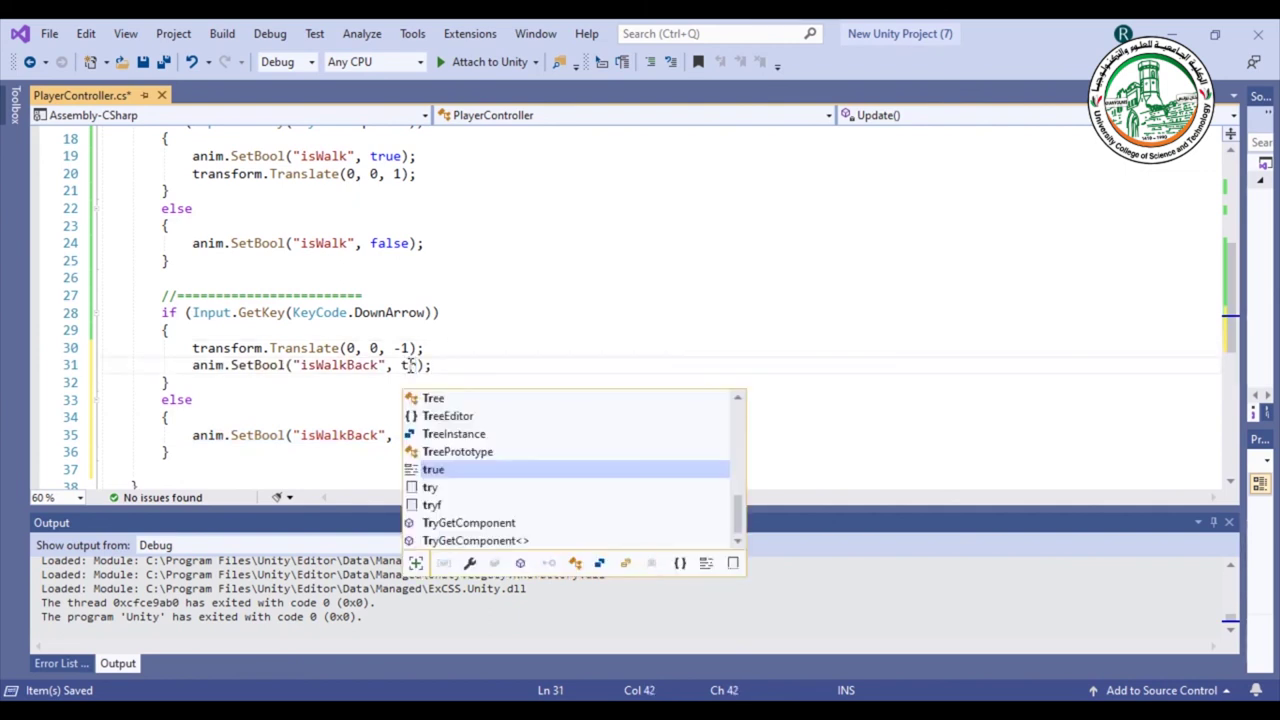
pyautogui.press('Tab')
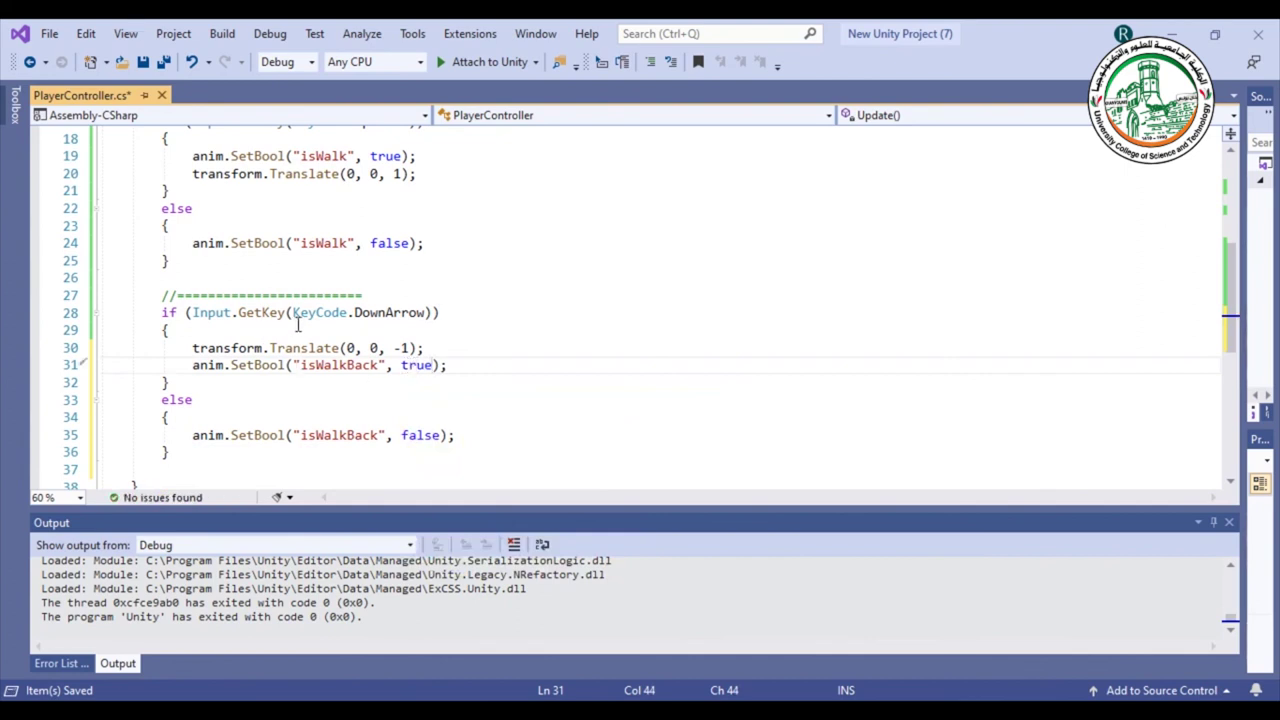
pyautogui.moveTo(355, 312); pyautogui.dragTo(416, 312)
pyautogui.moveTo(193, 348); pyautogui.dragTo(425, 348)
pyautogui.moveTo(188, 366); pyautogui.dragTo(449, 370)
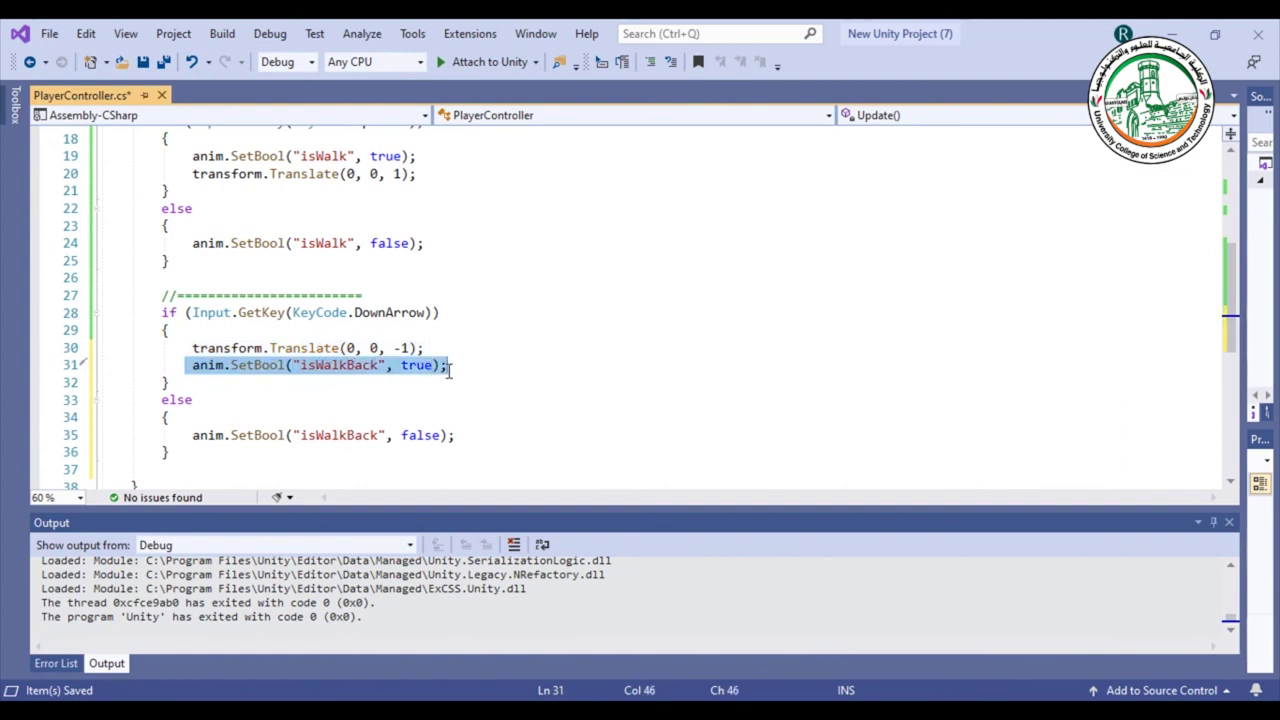
pyautogui.moveTo(294, 314); pyautogui.dragTo(428, 318)
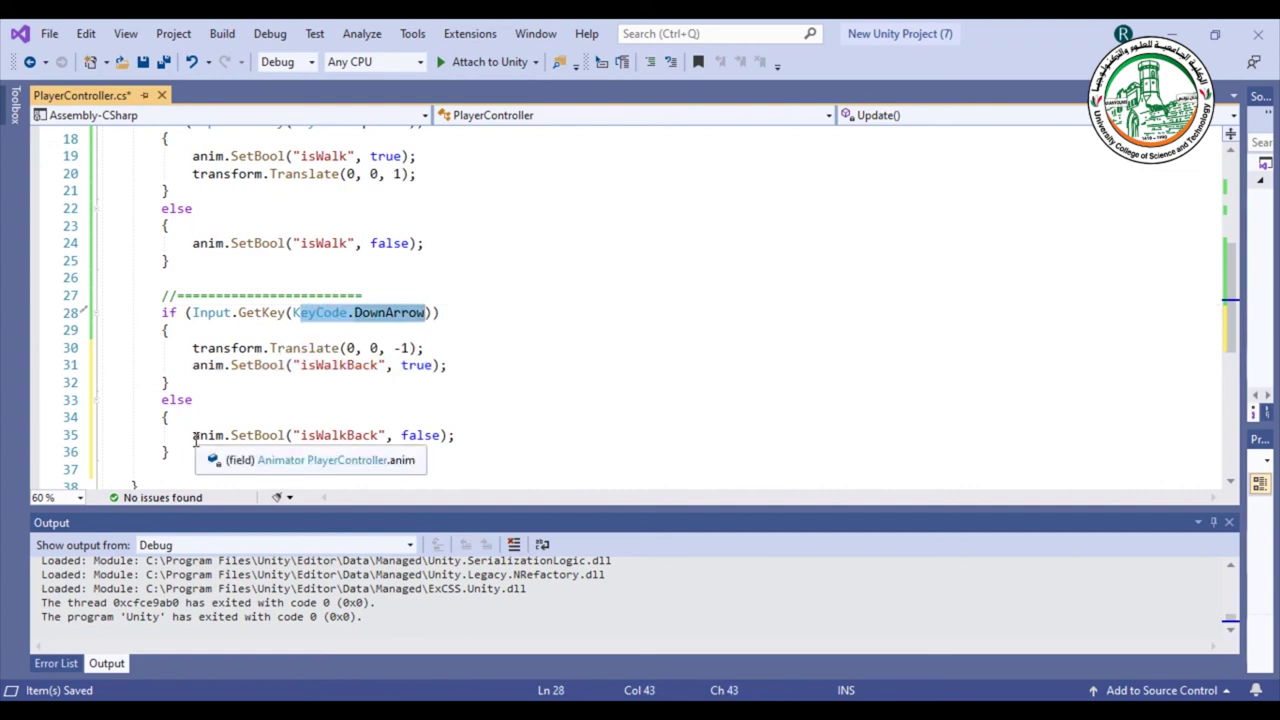